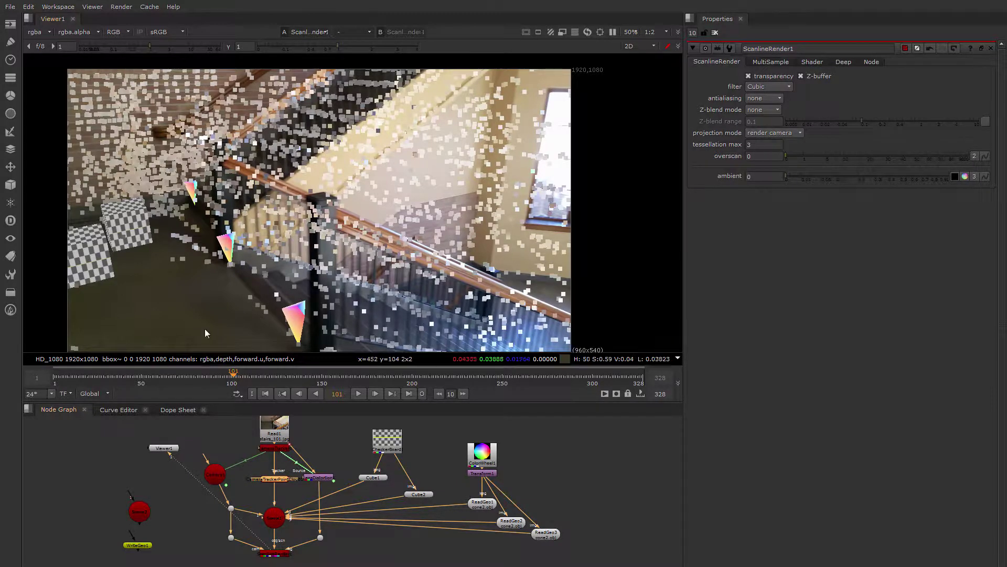
Step: Switch the viewer to 3D and examine the tracked point cloud and camera move at several frames and angles
{"action": "left_click", "coordinate": [213, 378]}
{"action": "left_click_drag", "start_coordinate": [213, 378], "coordinate": [133, 378]}
{"action": "key", "text": "Tab"}
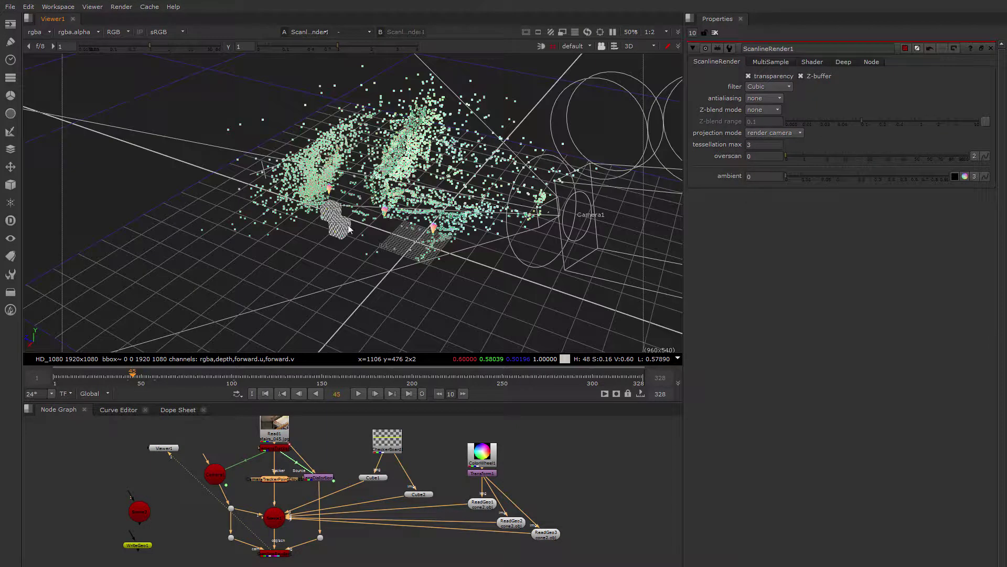
{"action": "left_click_drag", "start_coordinate": [134, 375], "coordinate": [338, 388]}
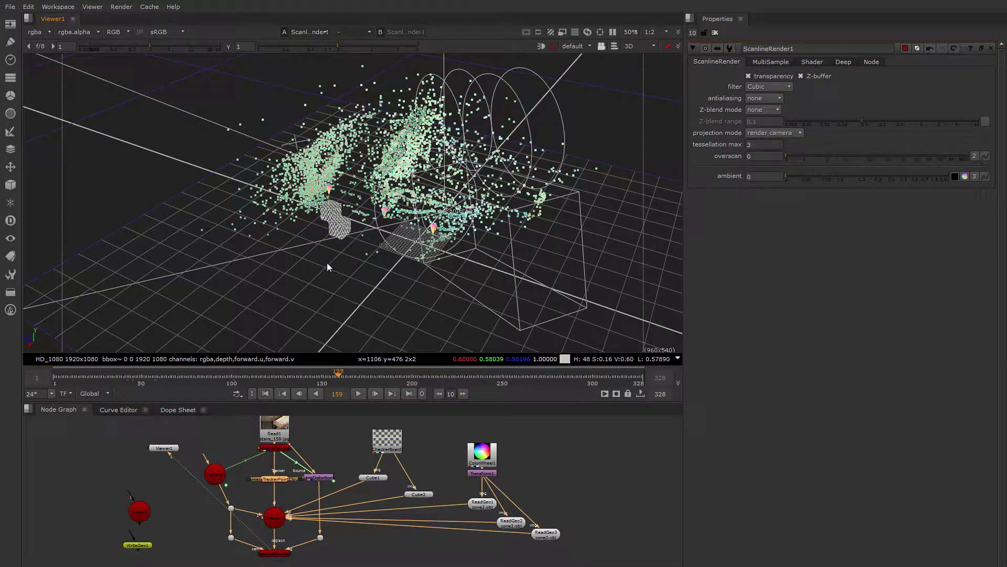
{"action": "left_click_drag", "start_coordinate": [327, 267], "coordinate": [441, 257], "text": "ctrl"}
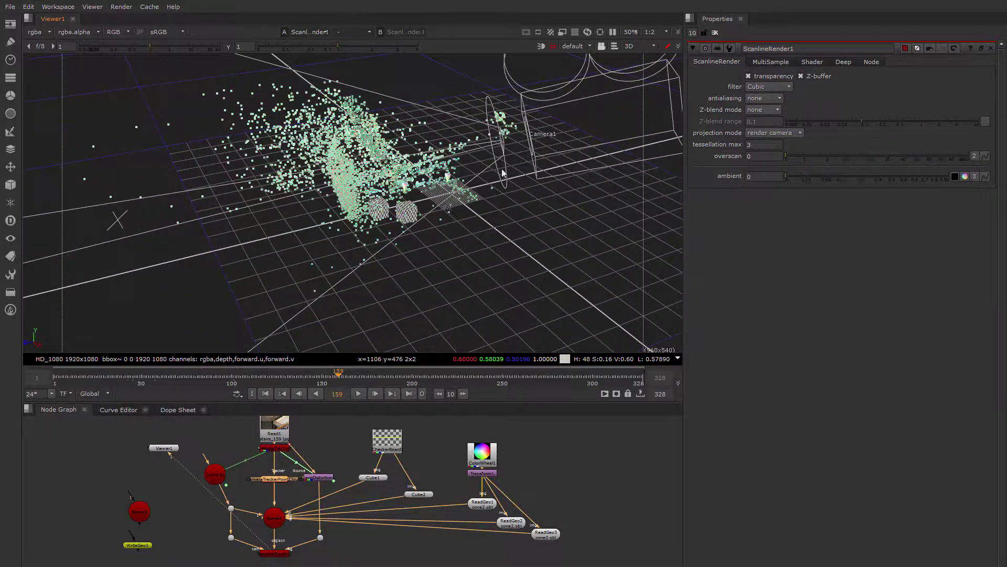
{"action": "left_click_drag", "start_coordinate": [337, 377], "coordinate": [206, 377]}
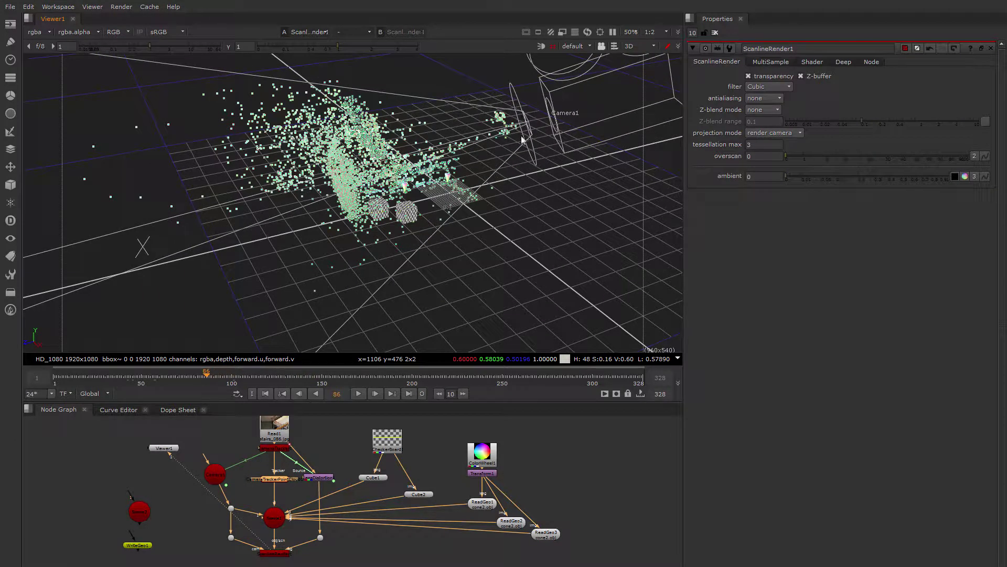
{"action": "left_click_drag", "start_coordinate": [553, 157], "coordinate": [546, 188], "text": "ctrl"}
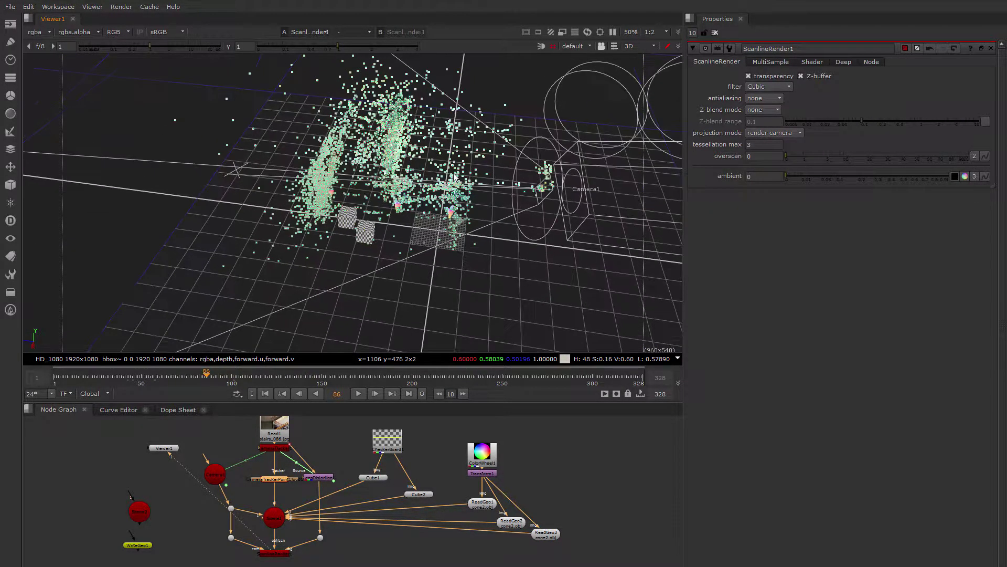
{"action": "left_click_drag", "start_coordinate": [206, 375], "coordinate": [475, 371]}
{"action": "left_click_drag", "start_coordinate": [349, 229], "coordinate": [338, 155], "text": "ctrl"}
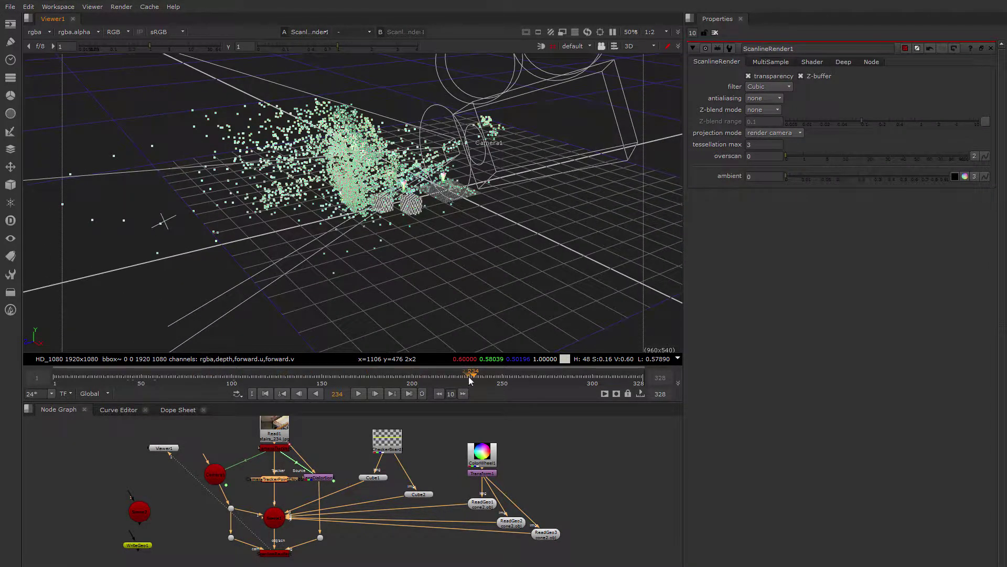
{"action": "left_click_drag", "start_coordinate": [472, 373], "coordinate": [288, 375]}
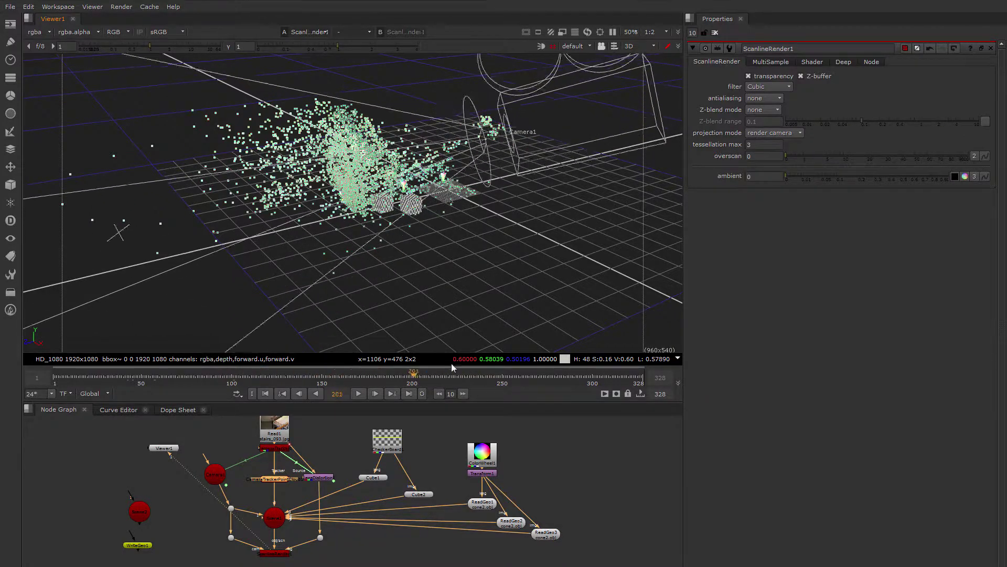
{"action": "left_click_drag", "start_coordinate": [478, 231], "coordinate": [414, 362], "text": "ctrl"}
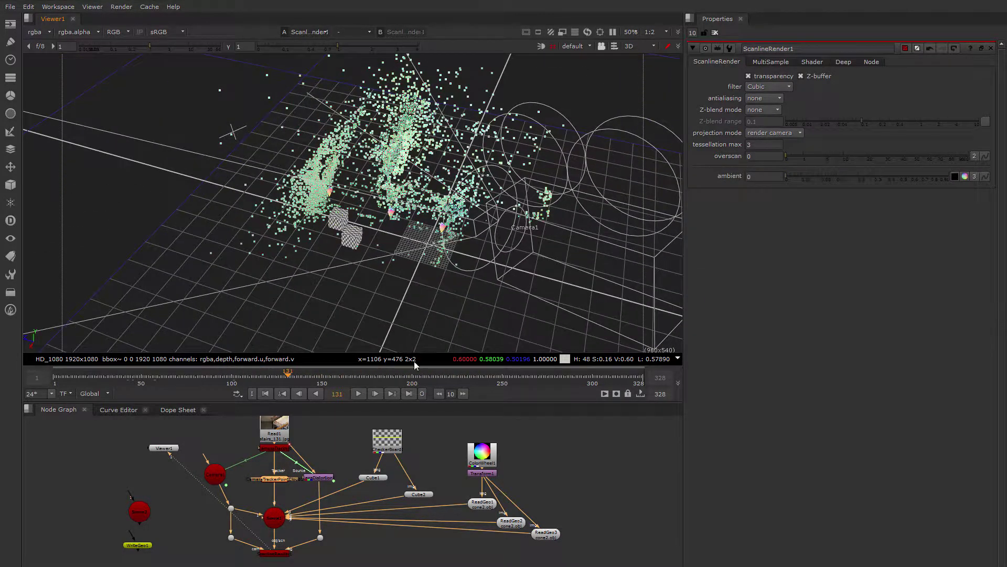
{"action": "left_click_drag", "start_coordinate": [294, 376], "coordinate": [249, 373]}
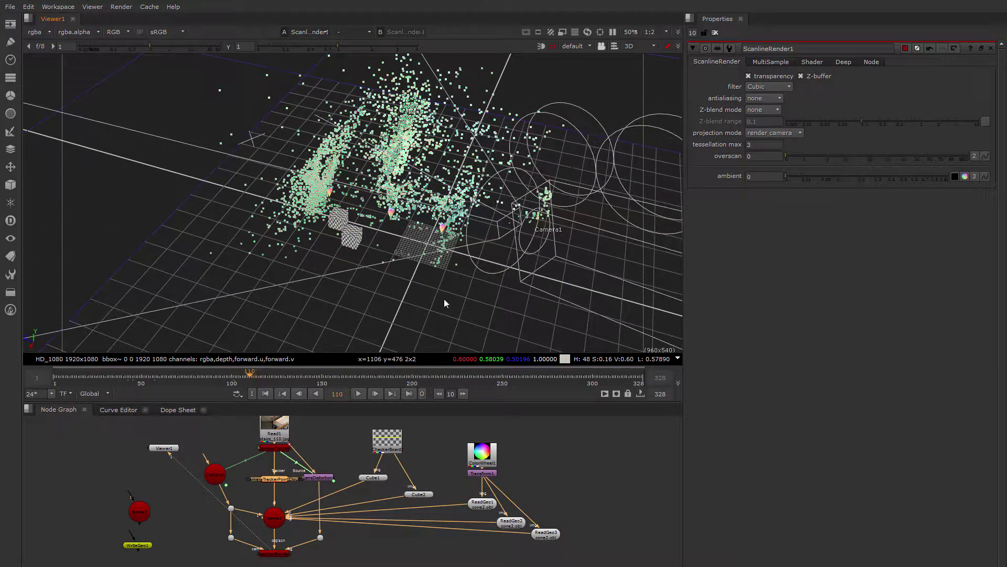
{"action": "left_click_drag", "start_coordinate": [444, 298], "coordinate": [302, 202], "text": "ctrl"}
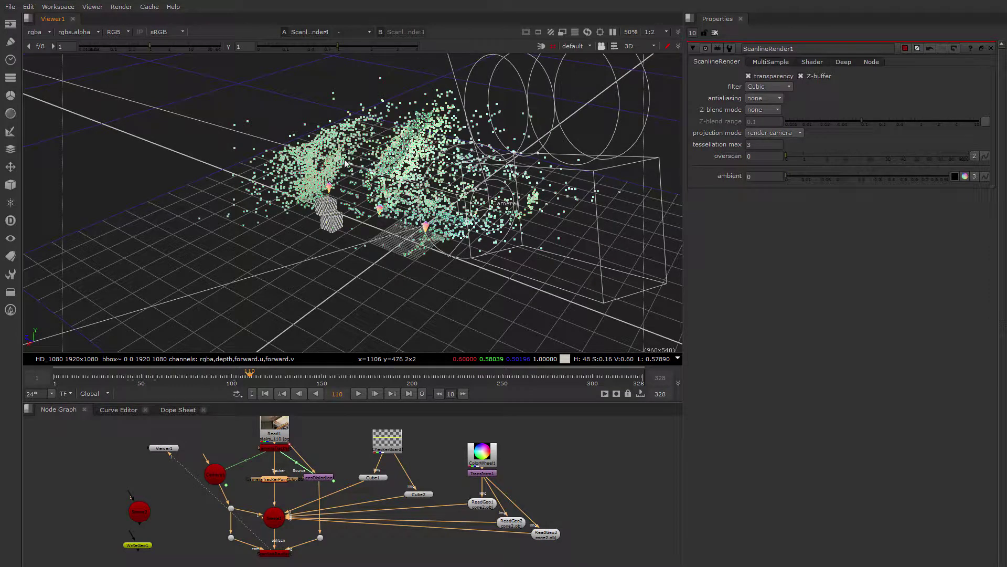
{"action": "left_click_drag", "start_coordinate": [357, 260], "coordinate": [522, 181], "text": "ctrl"}
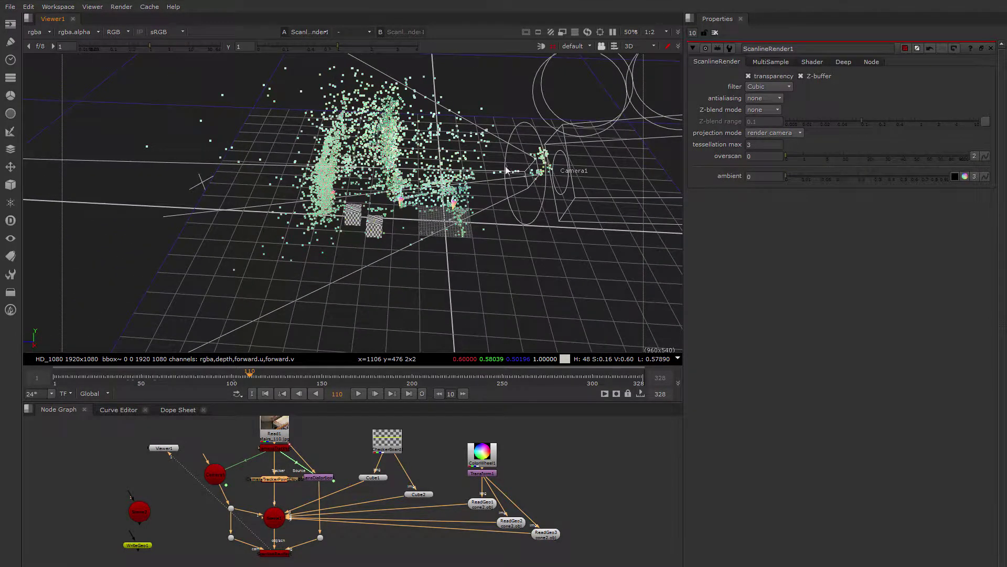
{"action": "left_click_drag", "start_coordinate": [470, 266], "coordinate": [341, 195], "text": "ctrl"}
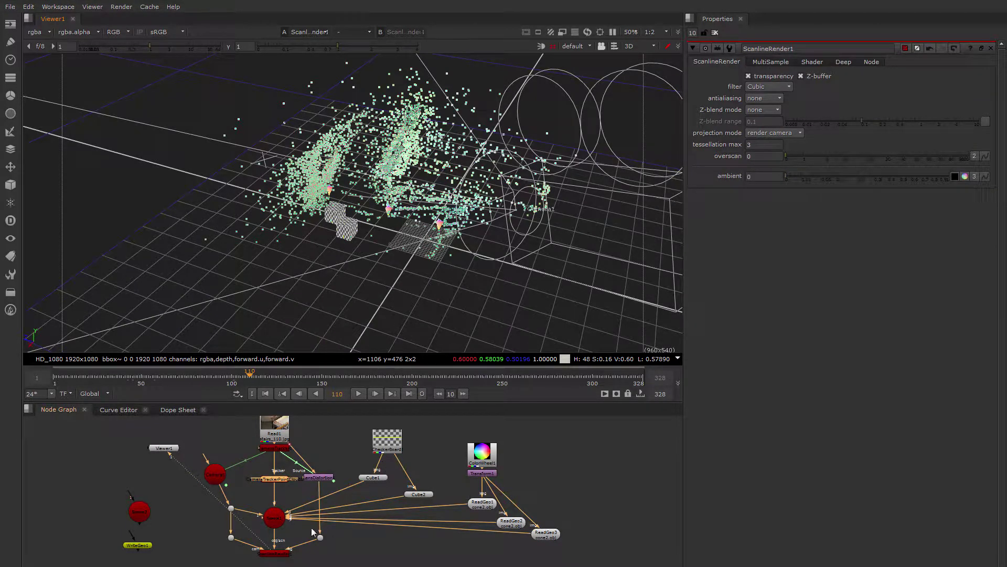
Step: Move the Scene1 node aside and add a new Scene node in its place above the ScanlineRender
{"action": "left_click_drag", "start_coordinate": [278, 523], "coordinate": [398, 520]}
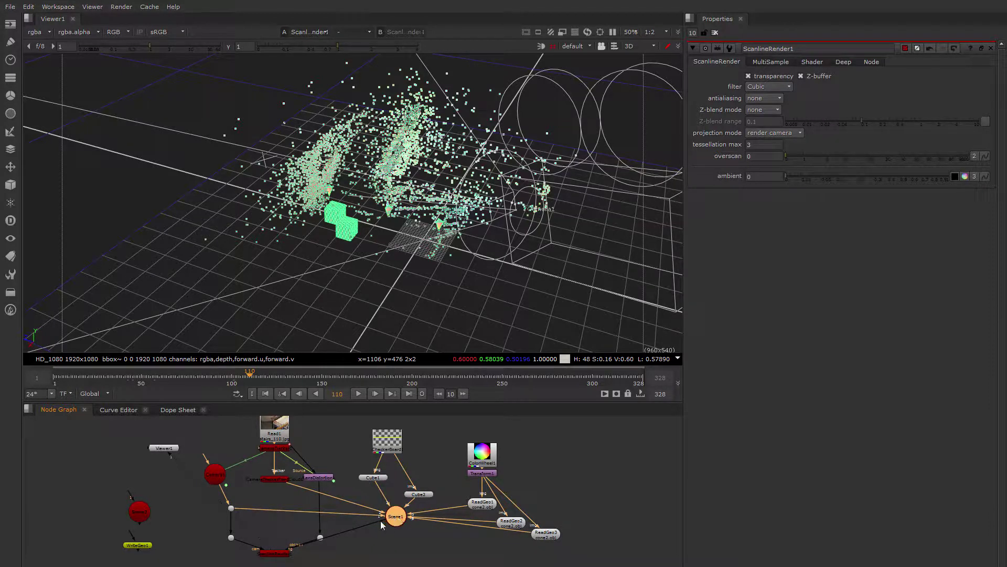
{"action": "left_click", "coordinate": [278, 523]}
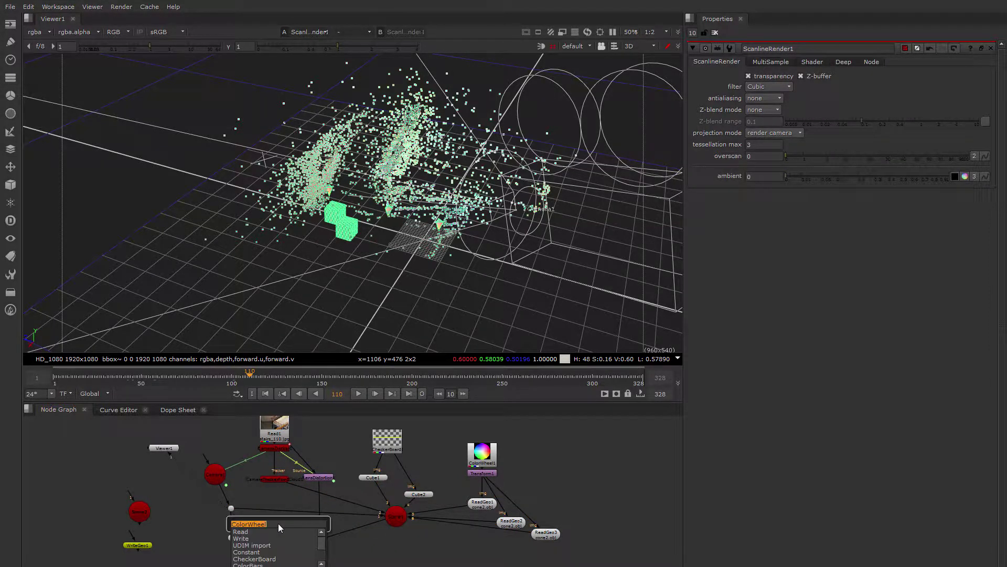
{"action": "key", "text": "Tab"}
{"action": "type", "text": "scene"}
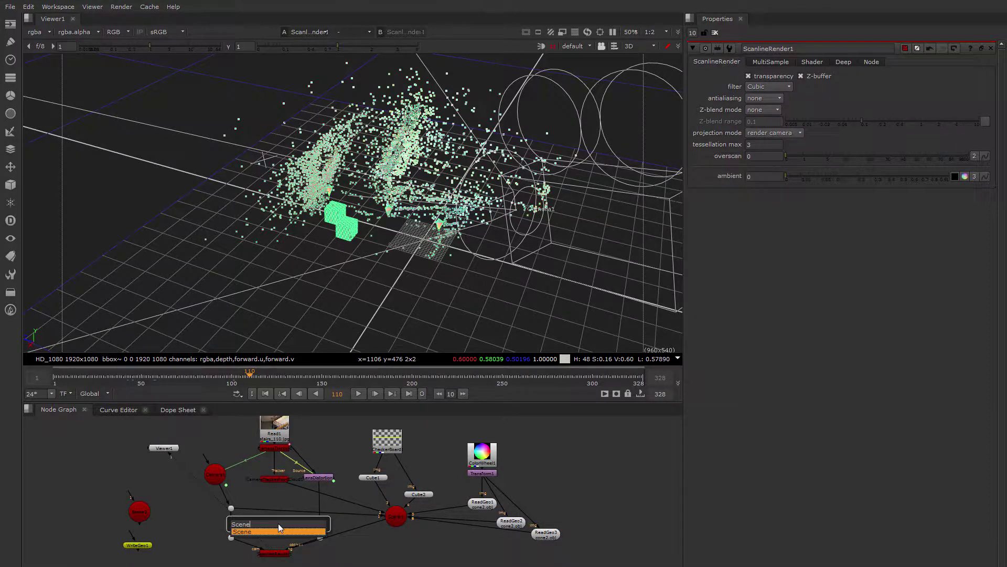
{"action": "key", "text": "Return"}
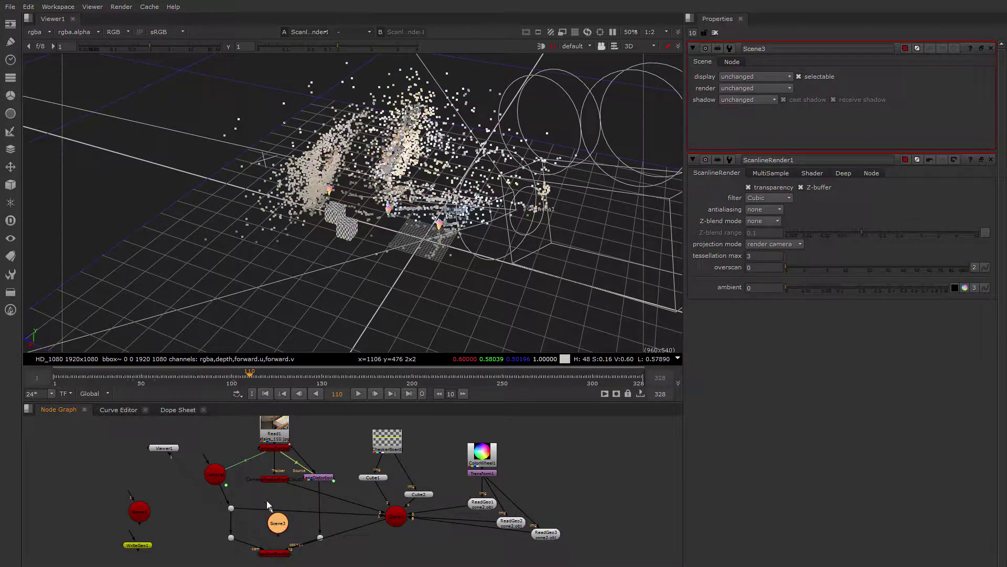
Step: Wire the camera and CameraTracker point cloud into Scene3, feed it to the ScanlineRender's obj/scn input, and shift Scene1 farther away
{"action": "left_click_drag", "start_coordinate": [268, 505], "coordinate": [275, 479]}
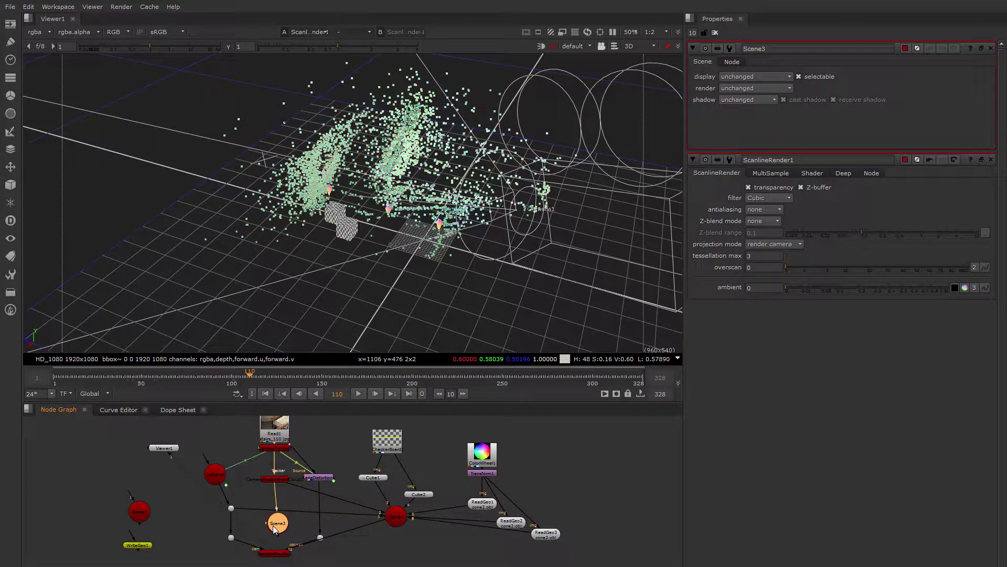
{"action": "left_click_drag", "start_coordinate": [273, 530], "coordinate": [275, 552]}
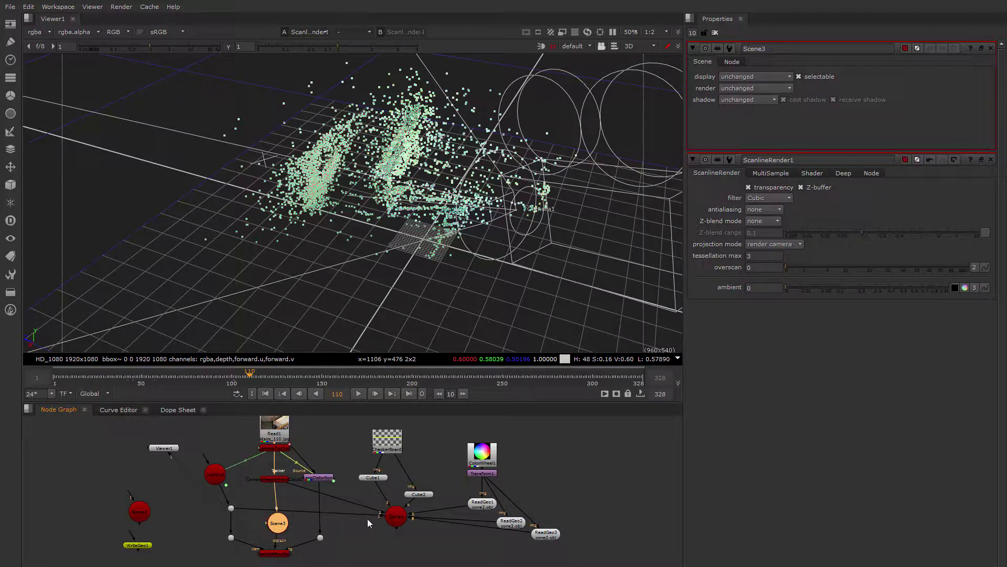
{"action": "left_click_drag", "start_coordinate": [358, 515], "coordinate": [279, 520]}
{"action": "left_click_drag", "start_coordinate": [394, 521], "coordinate": [421, 526]}
{"action": "middle_click_drag", "start_coordinate": [360, 532], "coordinate": [421, 510]}
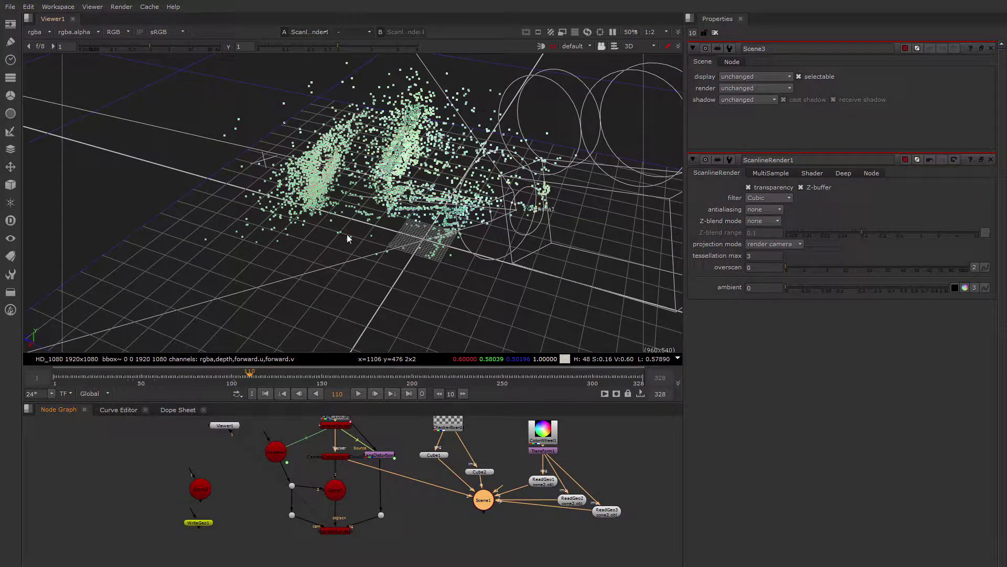
Step: Move the unused Scene2 and WriteGeo1 nodes away from the tree and delete them
{"action": "left_click_drag", "start_coordinate": [274, 454], "coordinate": [283, 453]}
{"action": "middle_click_drag", "start_coordinate": [213, 476], "coordinate": [274, 499]}
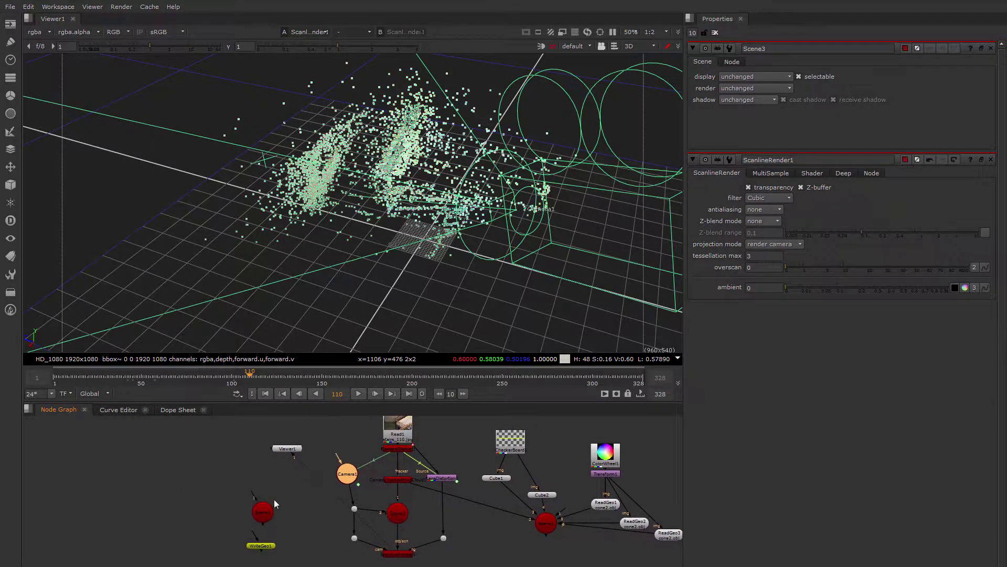
{"action": "left_click_drag", "start_coordinate": [263, 518], "coordinate": [166, 464]}
{"action": "left_click_drag", "start_coordinate": [263, 547], "coordinate": [157, 485]}
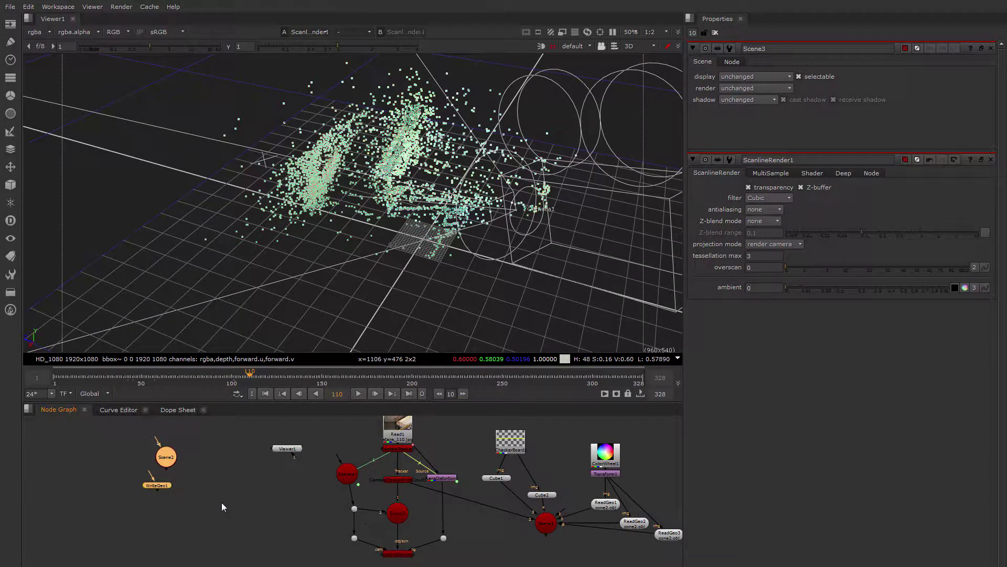
{"action": "key", "text": "Delete"}
Step: Add a Card node in the empty area beside the camera branch of the node tree
{"action": "left_click_drag", "start_coordinate": [315, 219], "coordinate": [403, 201], "text": "ctrl"}
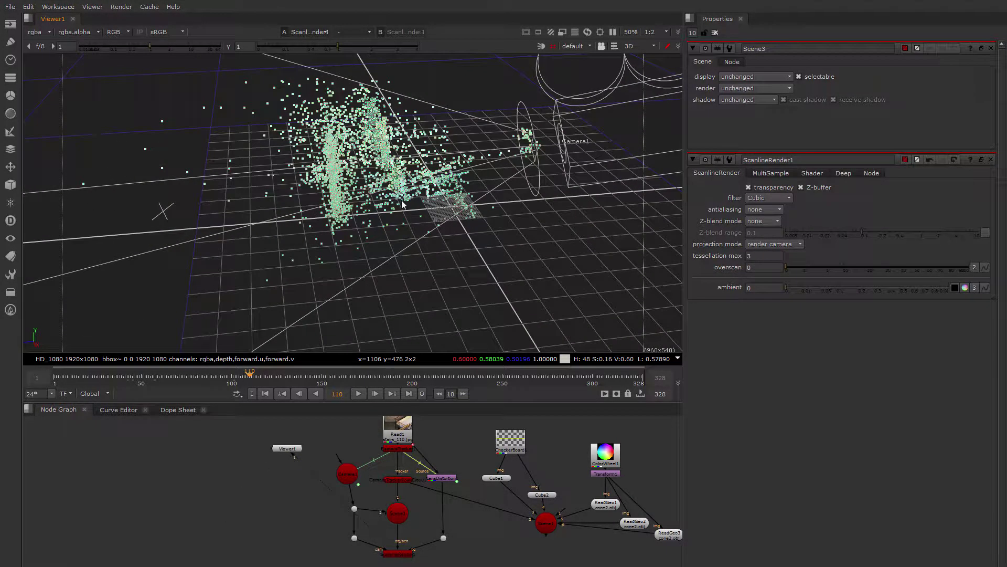
{"action": "left_click_drag", "start_coordinate": [350, 161], "coordinate": [320, 304], "text": "ctrl"}
{"action": "middle_click_drag", "start_coordinate": [330, 472], "coordinate": [247, 450]}
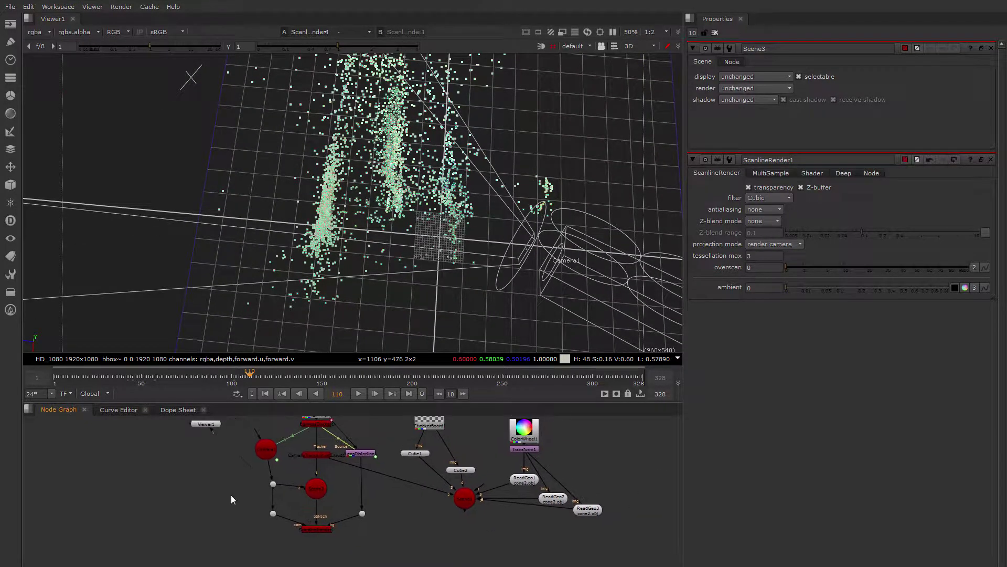
{"action": "key", "text": "Tab"}
{"action": "type", "text": "card"}
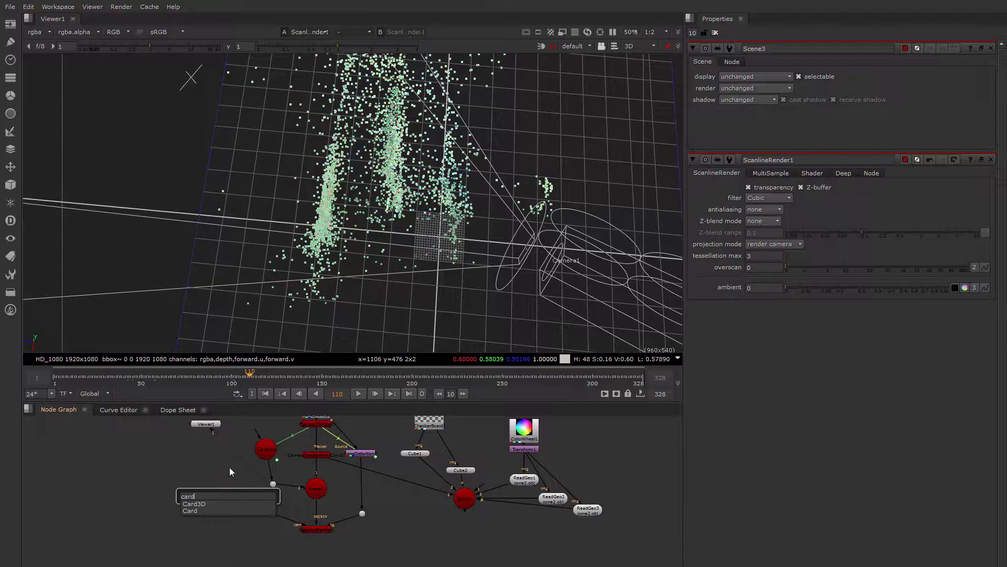
{"action": "left_click", "coordinate": [191, 512]}
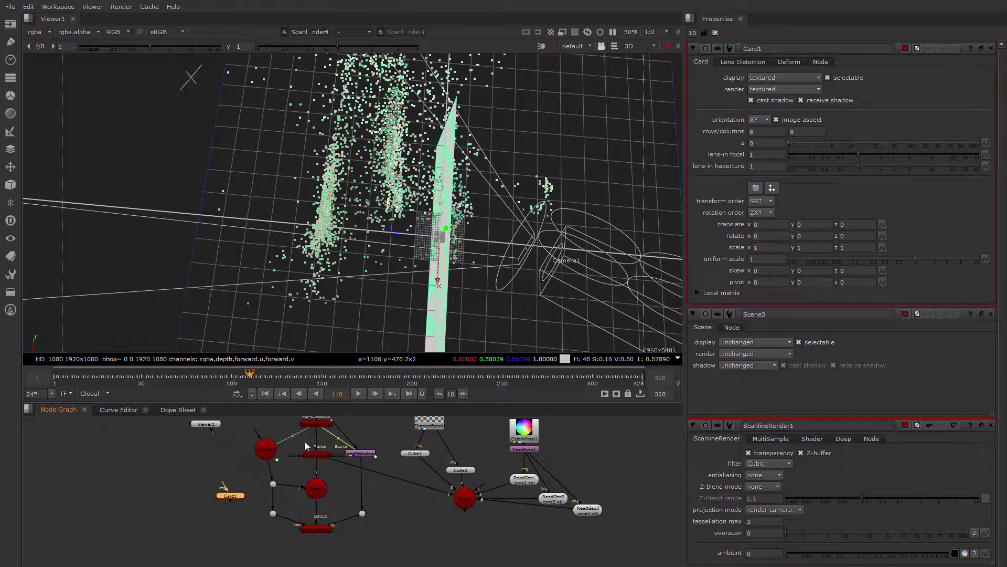
Step: Position the card along the wall points, at a translate of about x -0.148, y 0.171, z 0.462
{"action": "left_click_drag", "start_coordinate": [489, 215], "coordinate": [459, 208], "text": "ctrl"}
{"action": "left_click_drag", "start_coordinate": [399, 228], "coordinate": [278, 214]}
{"action": "left_click_drag", "start_coordinate": [339, 223], "coordinate": [309, 230], "text": "ctrl"}
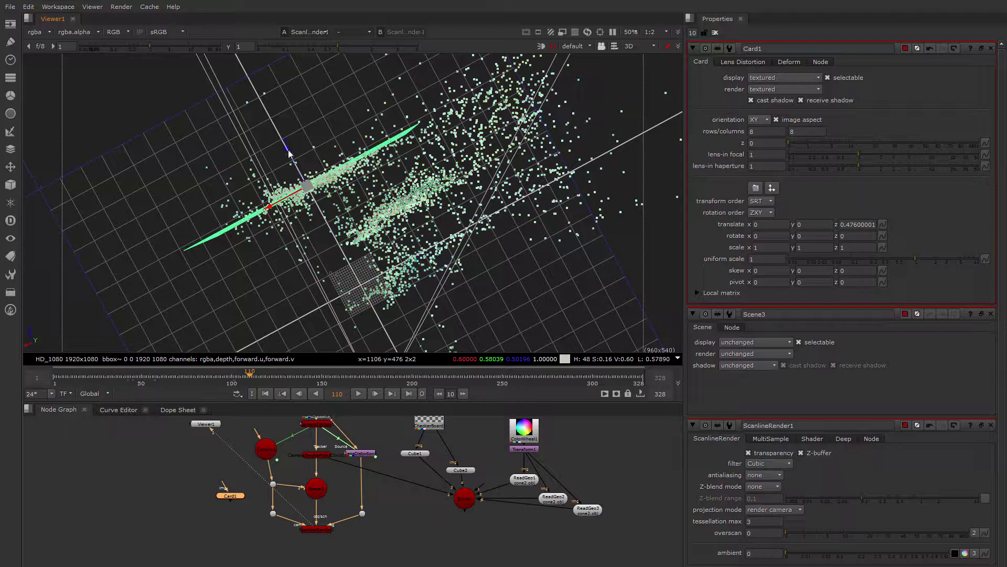
{"action": "mouse_move", "coordinate": [287, 147]}
{"action": "left_mouse_down"}
{"action": "mouse_move", "coordinate": [321, 182]}
{"action": "mouse_move", "coordinate": [287, 166]}
{"action": "left_mouse_up"}
{"action": "left_click_drag", "start_coordinate": [278, 218], "coordinate": [303, 200]}
{"action": "left_click_drag", "start_coordinate": [384, 261], "coordinate": [345, 194], "text": "ctrl"}
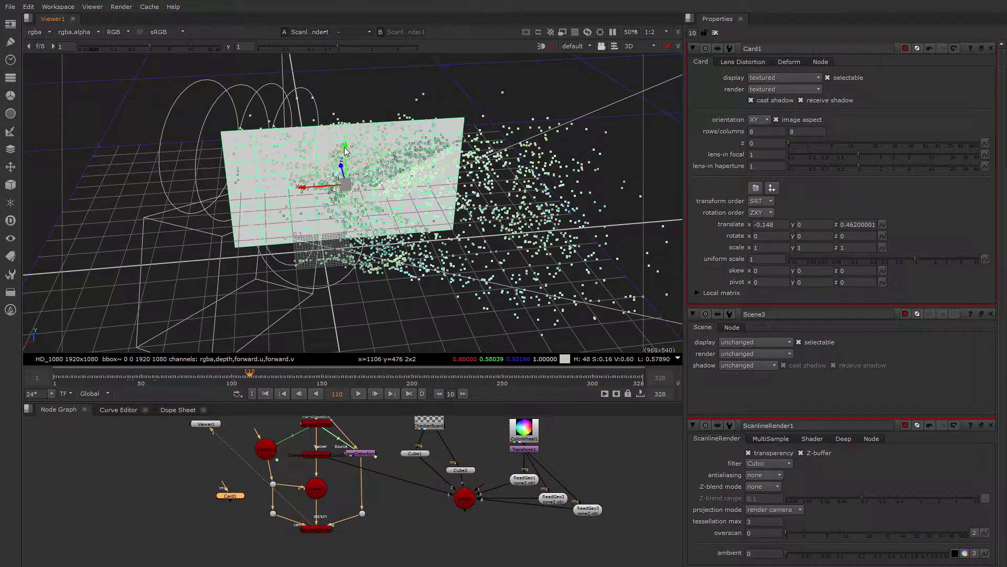
{"action": "left_click_drag", "start_coordinate": [344, 152], "coordinate": [348, 105]}
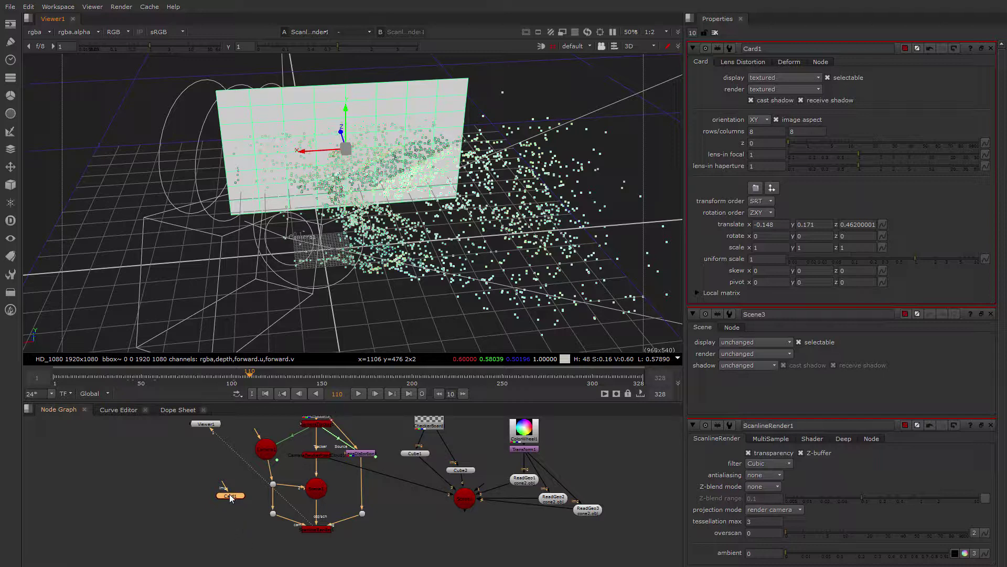
Step: Shift Card1 away from the camera branch and move the Viewer1 node beside the ScanlineRender
{"action": "left_click_drag", "start_coordinate": [231, 498], "coordinate": [212, 501]}
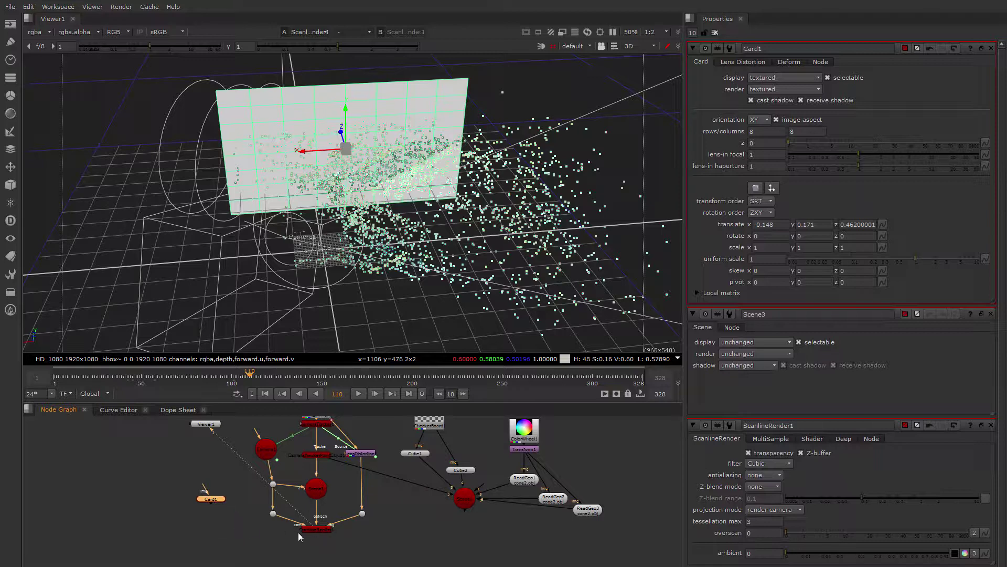
{"action": "middle_click_drag", "start_coordinate": [231, 490], "coordinate": [284, 507]}
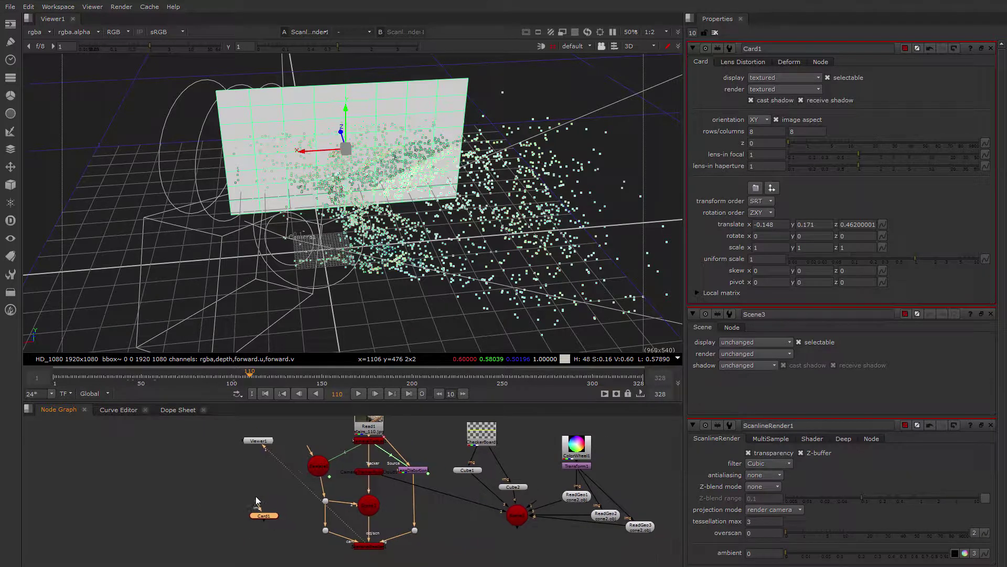
{"action": "left_click_drag", "start_coordinate": [259, 446], "coordinate": [448, 545]}
{"action": "middle_click_drag", "start_coordinate": [255, 476], "coordinate": [269, 474]}
Step: Add a Project3D node and attach it to the img input of Card1, placed directly above the card
{"action": "left_click", "coordinate": [270, 475]}
{"action": "key", "text": "Tab"}
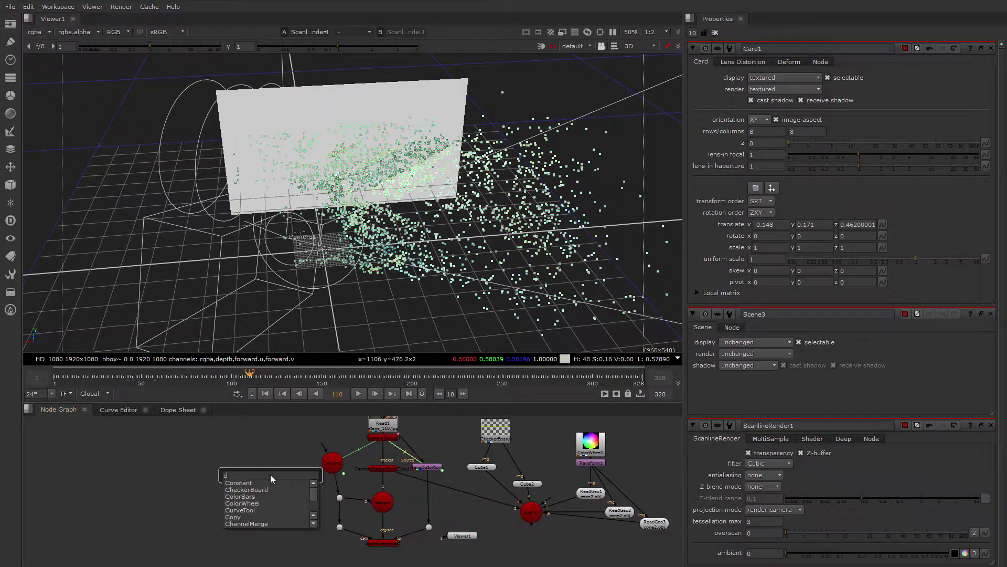
{"action": "type", "text": "project3d"}
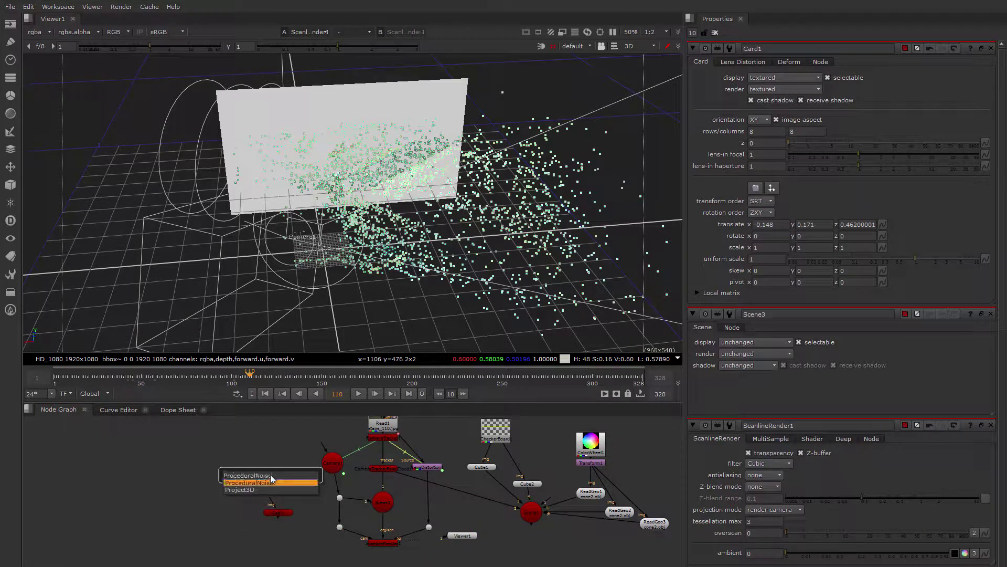
{"action": "key", "text": "Return"}
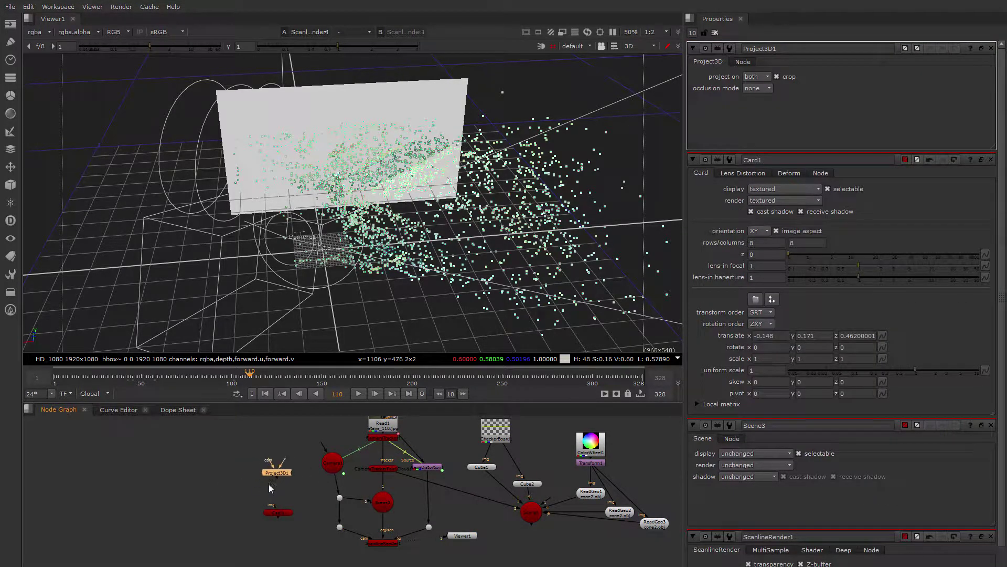
{"action": "left_click_drag", "start_coordinate": [272, 476], "coordinate": [285, 500]}
{"action": "left_click", "coordinate": [279, 514]}
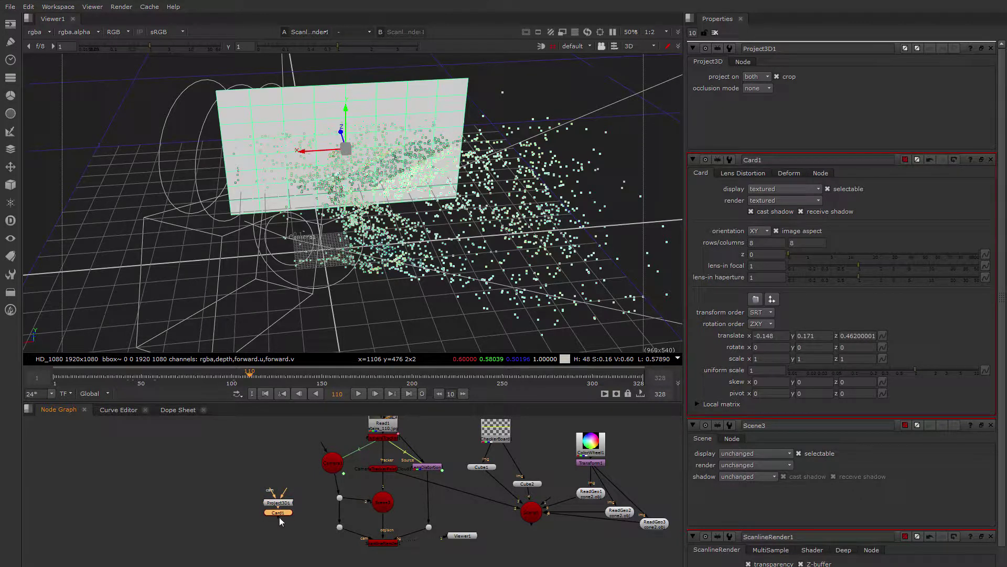
Step: Connect the Project3D node's cam input to Camera1 and open the CameraTracker1 node's properties
{"action": "left_click_drag", "start_coordinate": [271, 496], "coordinate": [334, 467]}
{"action": "double_click", "coordinate": [383, 437]}
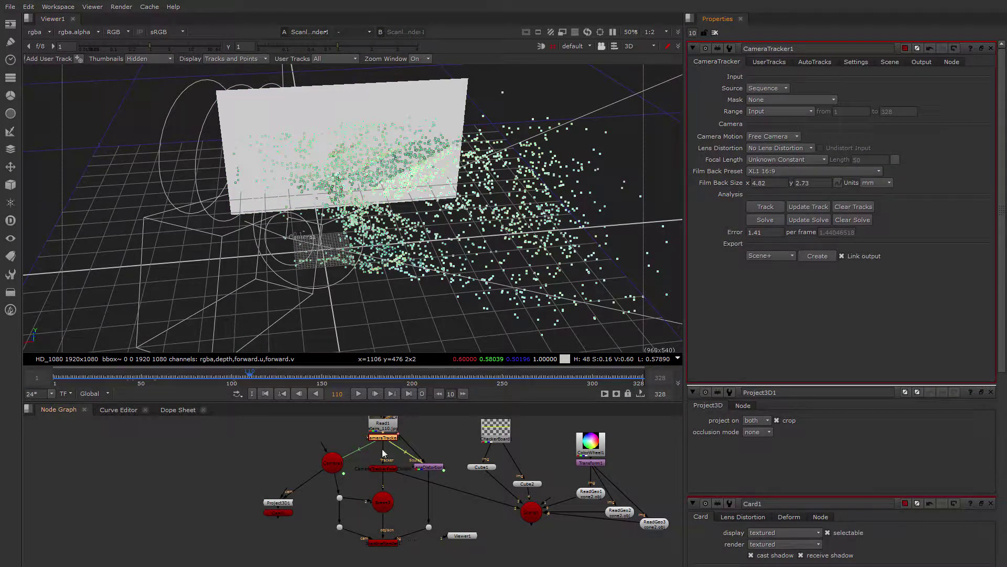
Step: Open the LensDistortion1 properties and connect the Project3D1 image input to Read1, routing the line through a dot above the projection
{"action": "left_click", "coordinate": [430, 468]}
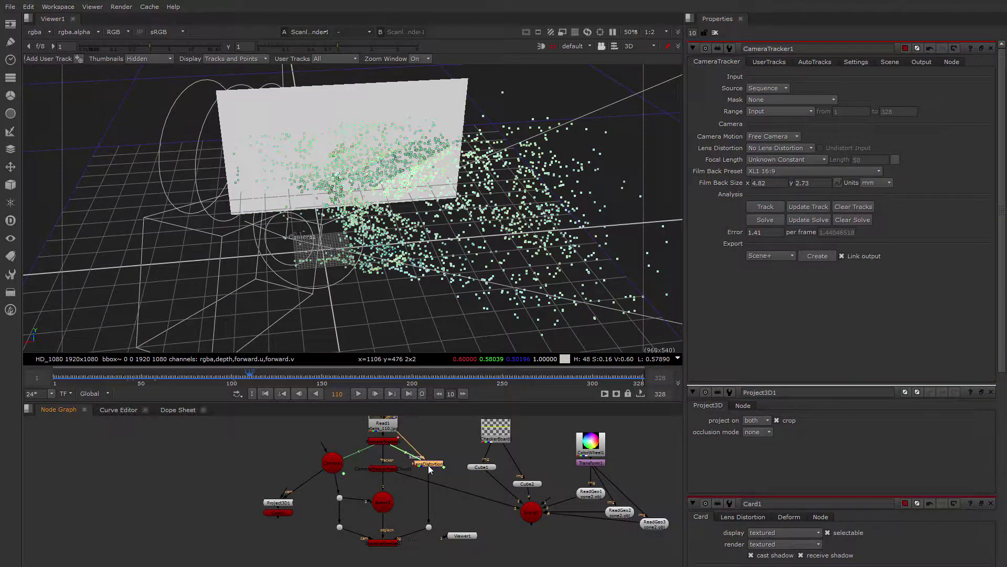
{"action": "double_click", "coordinate": [430, 469]}
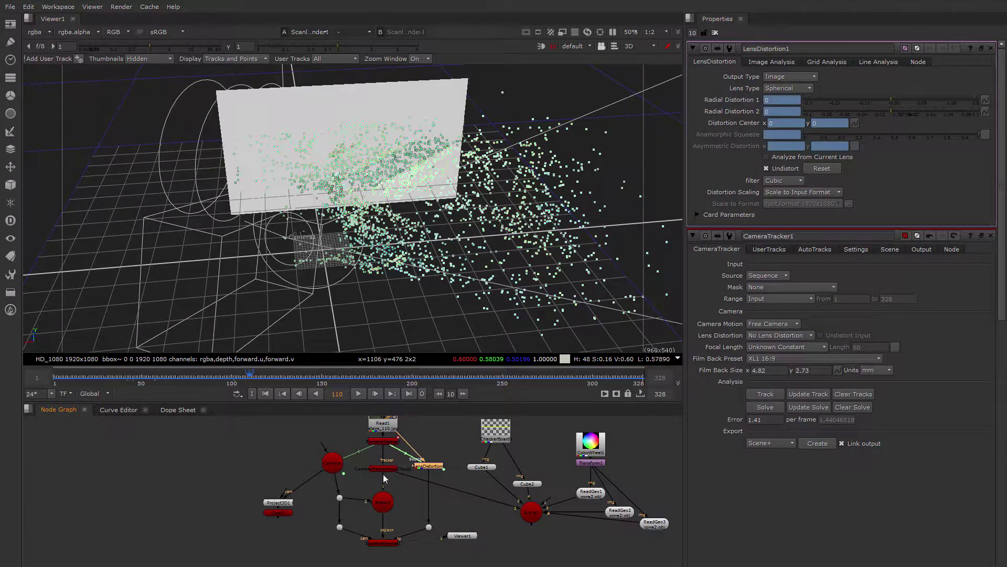
{"action": "left_click_drag", "start_coordinate": [286, 494], "coordinate": [279, 451]}
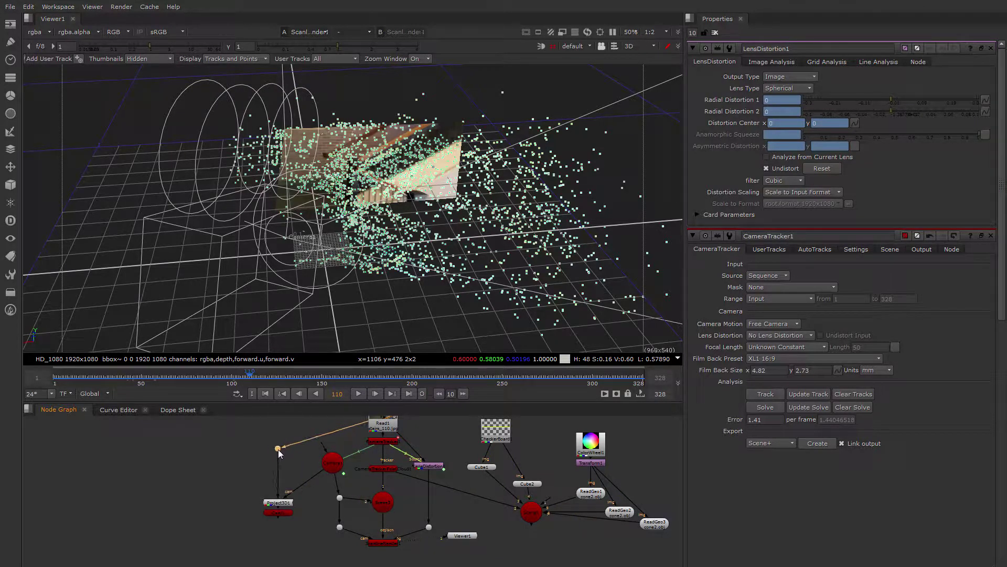
{"action": "left_click", "coordinate": [278, 513]}
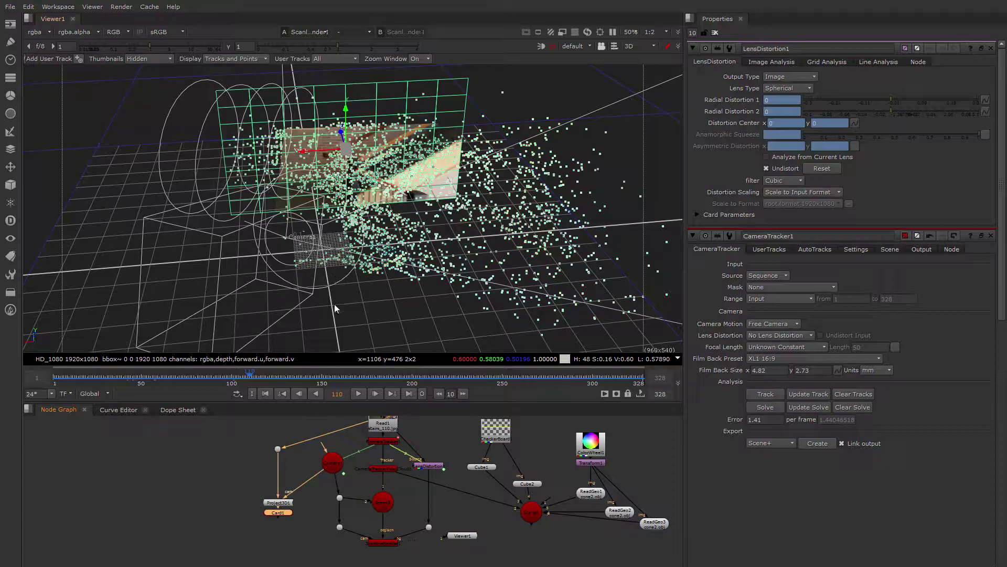
Step: Disable the camera tracker's point cloud node and check the projection on the card at frames 102 and 53
{"action": "left_click", "coordinate": [383, 469]}
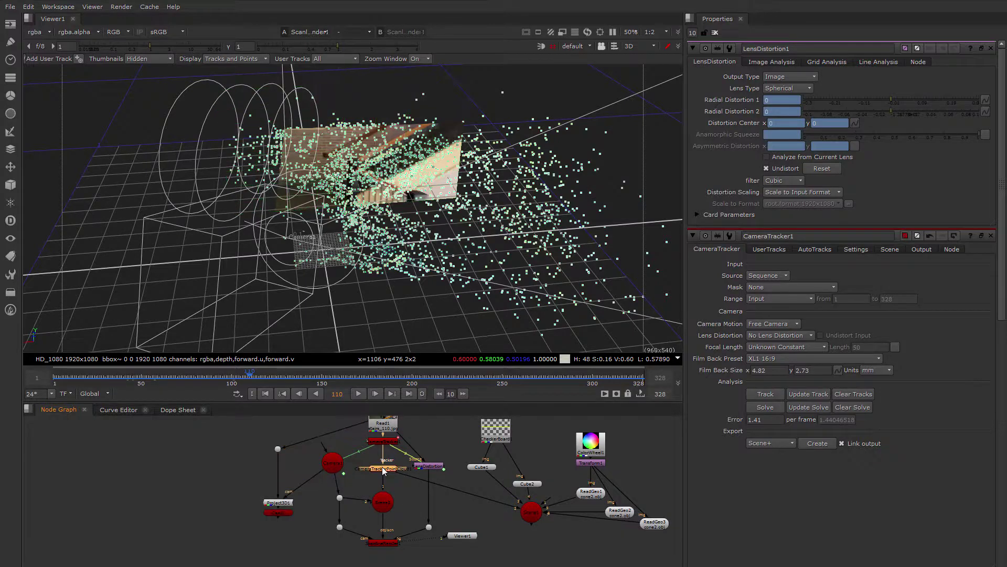
{"action": "key", "text": "d"}
{"action": "left_click_drag", "start_coordinate": [360, 190], "coordinate": [297, 272], "text": "ctrl"}
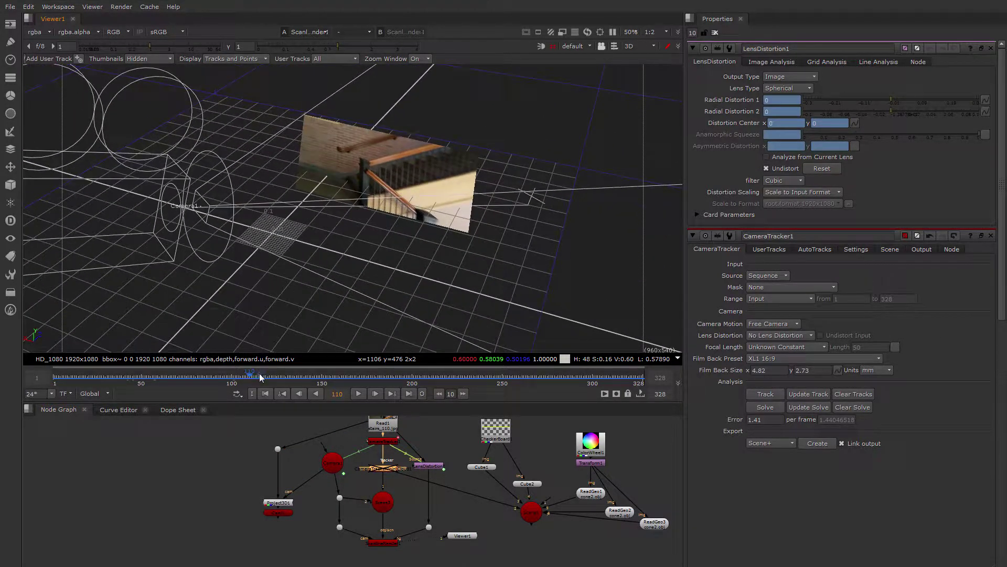
{"action": "left_click", "coordinate": [237, 378]}
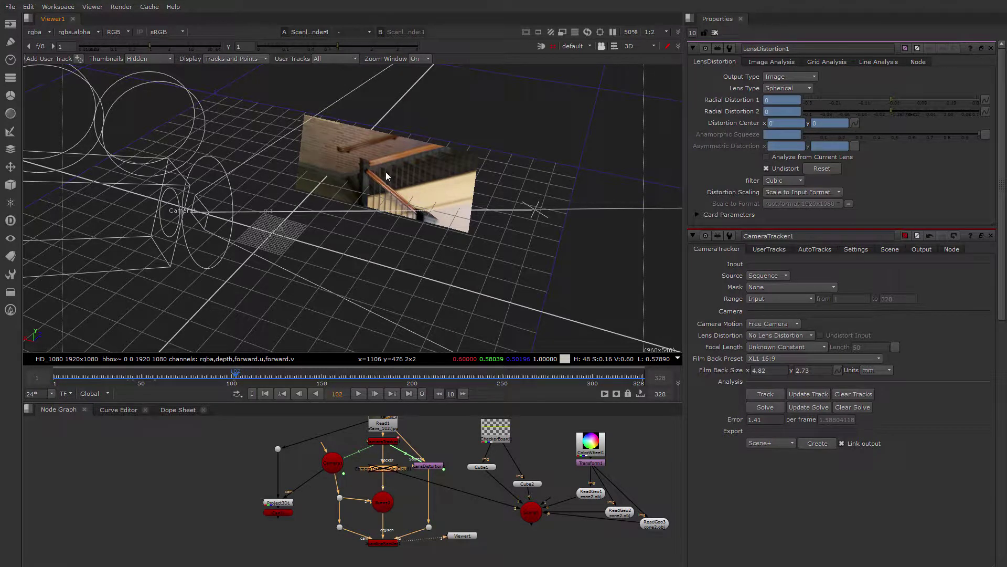
{"action": "left_click_drag", "start_coordinate": [171, 379], "coordinate": [146, 378]}
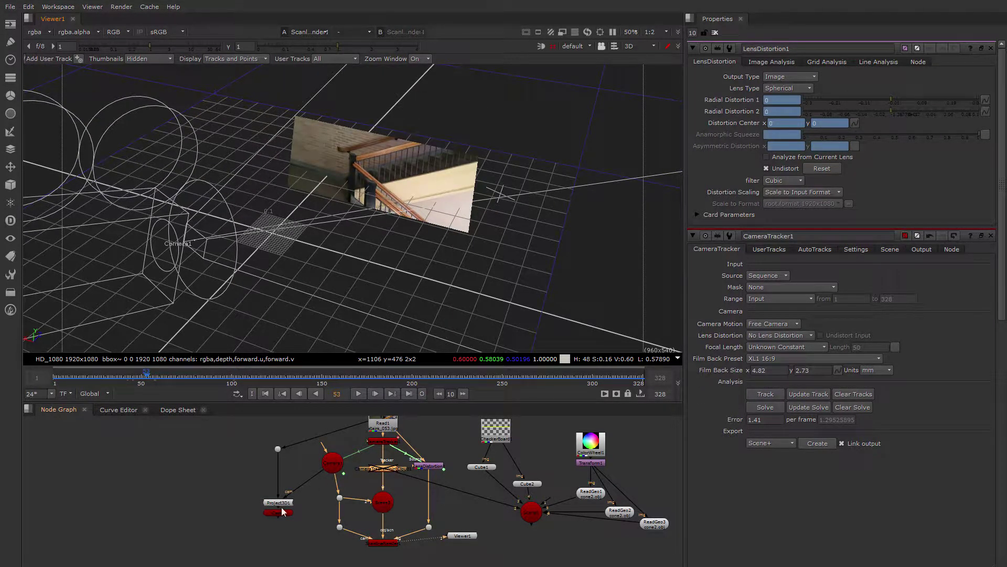
Step: Shift the Camera1 node into line above its dots, select Card1 and move to frame 37
{"action": "left_click", "coordinate": [326, 465]}
{"action": "left_click", "coordinate": [279, 513]}
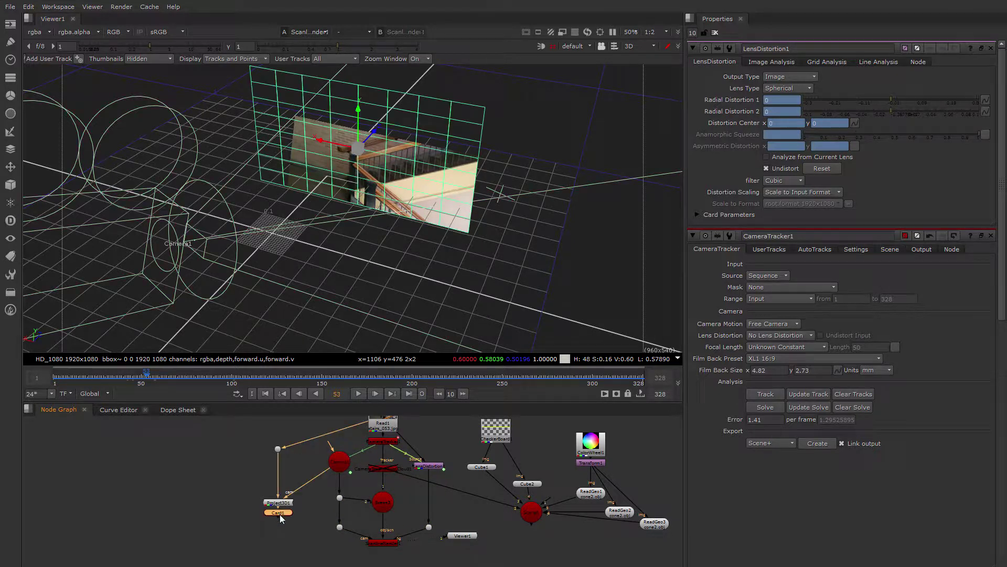
{"action": "left_click", "coordinate": [118, 376]}
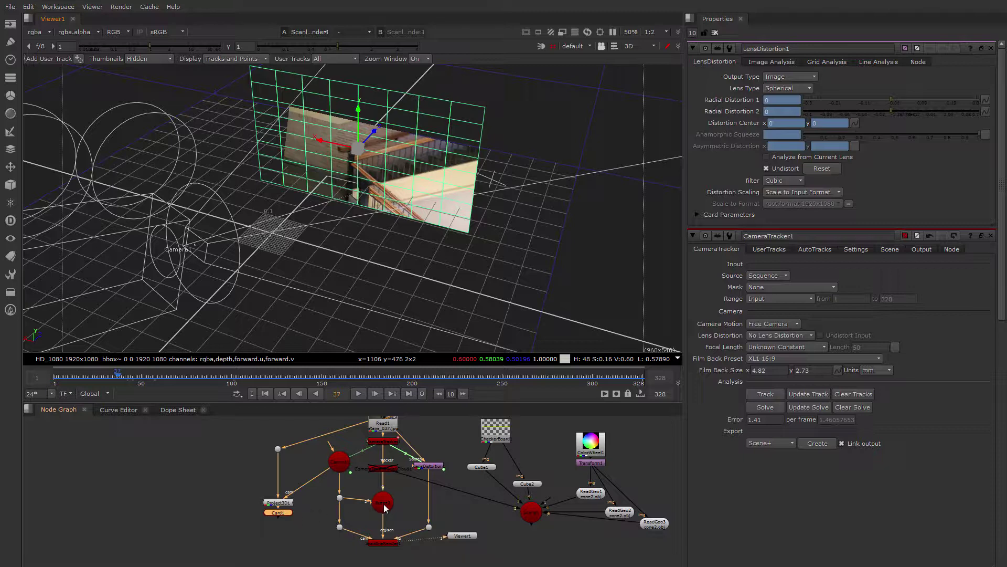
Step: Connect Card1 to the Scene3 node and detach the undistorted footage from the ScanlineRender's bg input
{"action": "left_click_drag", "start_coordinate": [383, 504], "coordinate": [281, 513]}
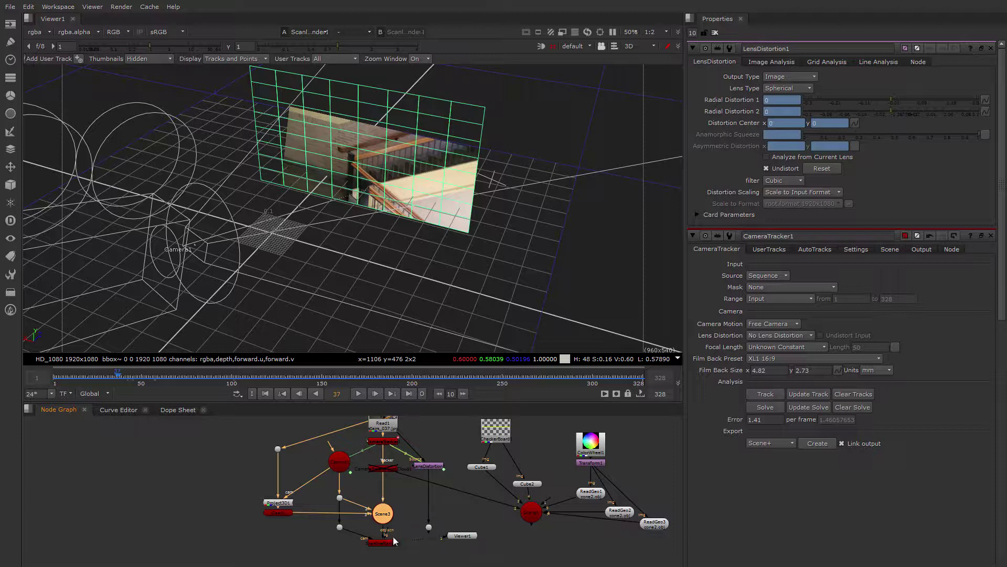
{"action": "middle_click_drag", "start_coordinate": [428, 526], "coordinate": [392, 512]}
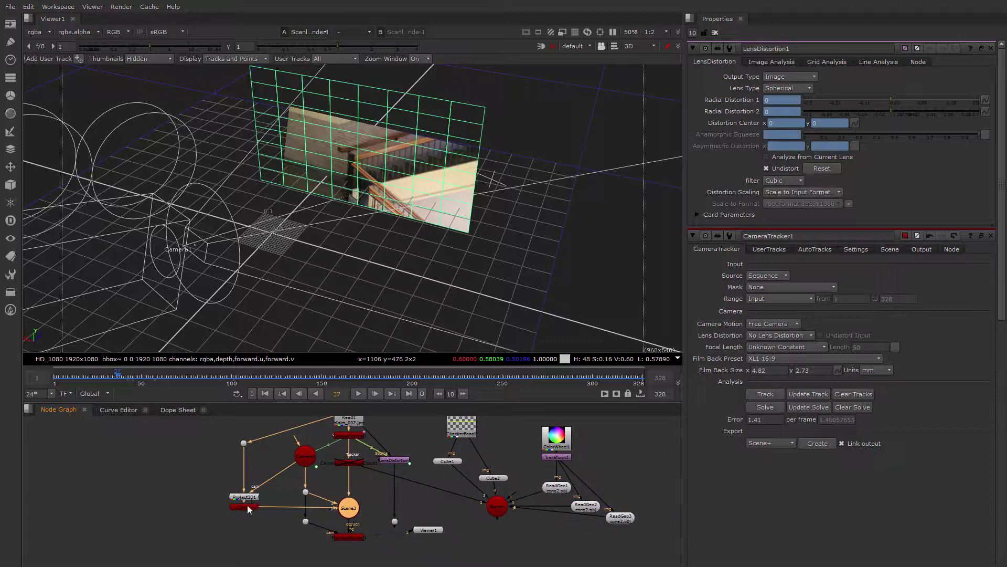
{"action": "left_click", "coordinate": [374, 507]}
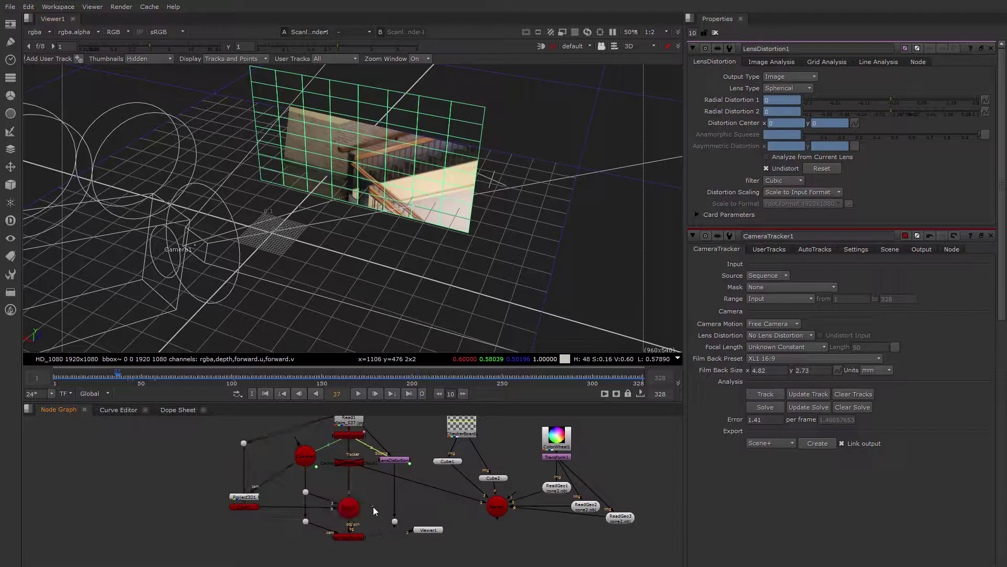
Step: Show the ScanlineRender1 output in the viewer in 2D
{"action": "left_click", "coordinate": [352, 537]}
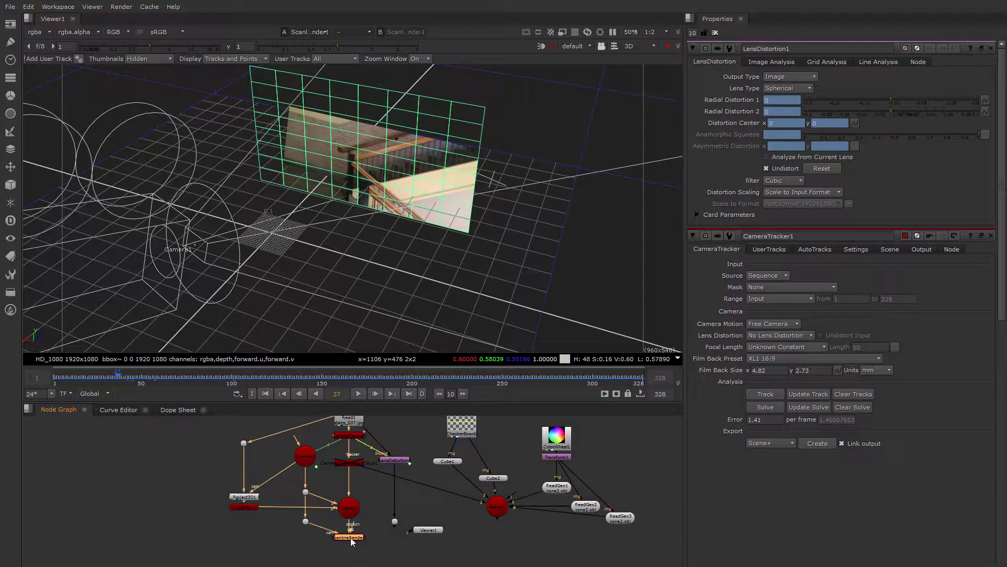
{"action": "key", "text": "1"}
{"action": "key", "text": "Tab"}
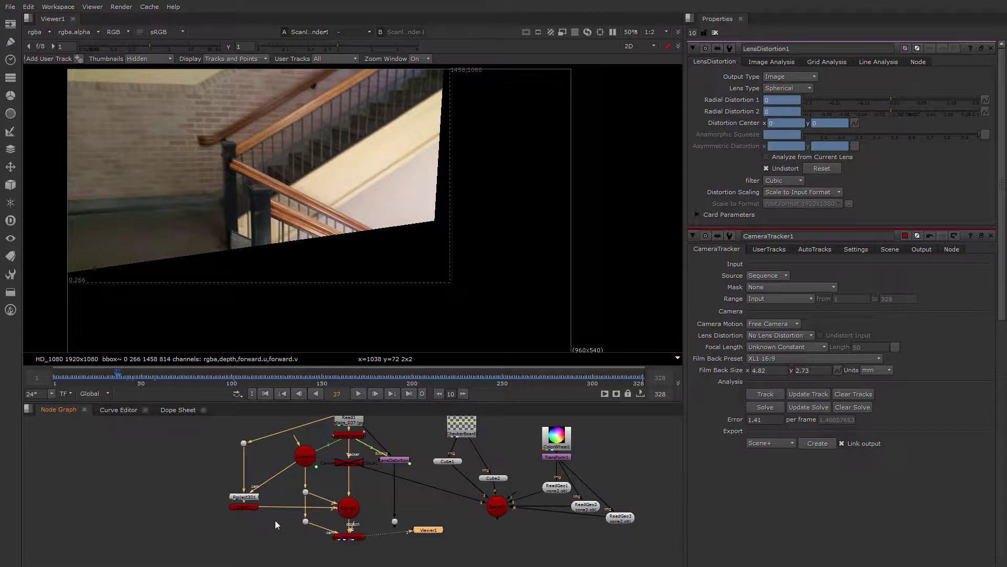
Step: Add a second ScanlineRender node below Card1 and connect its obj/scn input to the card
{"action": "middle_click_drag", "start_coordinate": [290, 521], "coordinate": [293, 503]}
{"action": "middle_click_drag", "start_coordinate": [368, 520], "coordinate": [386, 513]}
{"action": "left_click_drag", "start_coordinate": [370, 509], "coordinate": [370, 520]}
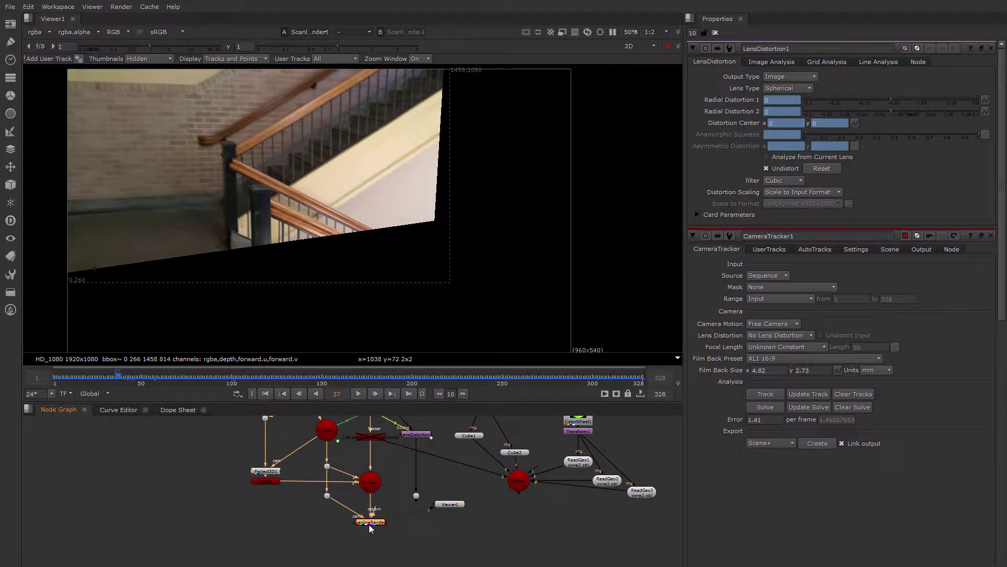
{"action": "left_click", "coordinate": [286, 525]}
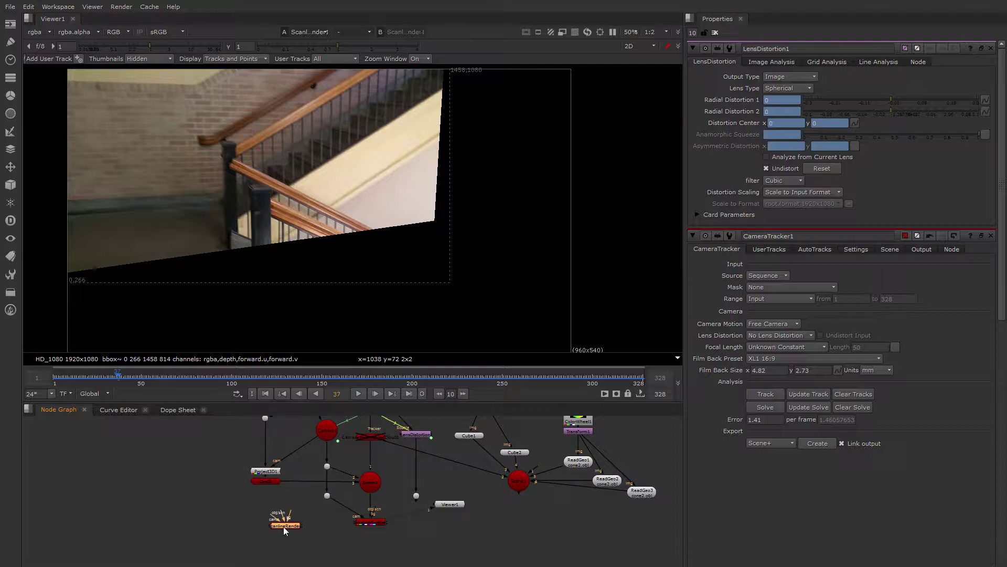
{"action": "scroll", "coordinate": [267, 521], "scroll_direction": "up", "scroll_amount": 3}
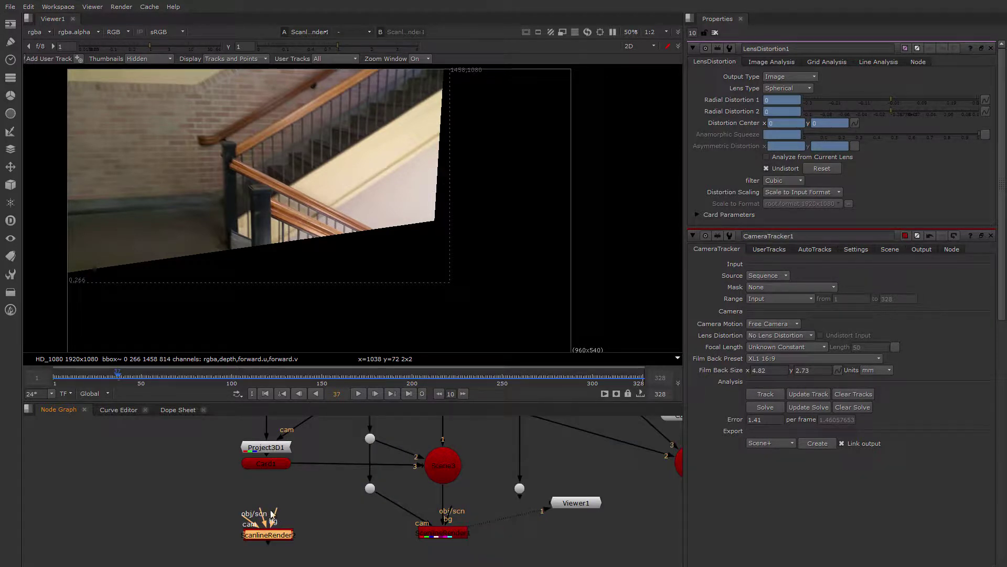
{"action": "left_click_drag", "start_coordinate": [270, 515], "coordinate": [266, 464]}
{"action": "left_click_drag", "start_coordinate": [274, 535], "coordinate": [274, 519]}
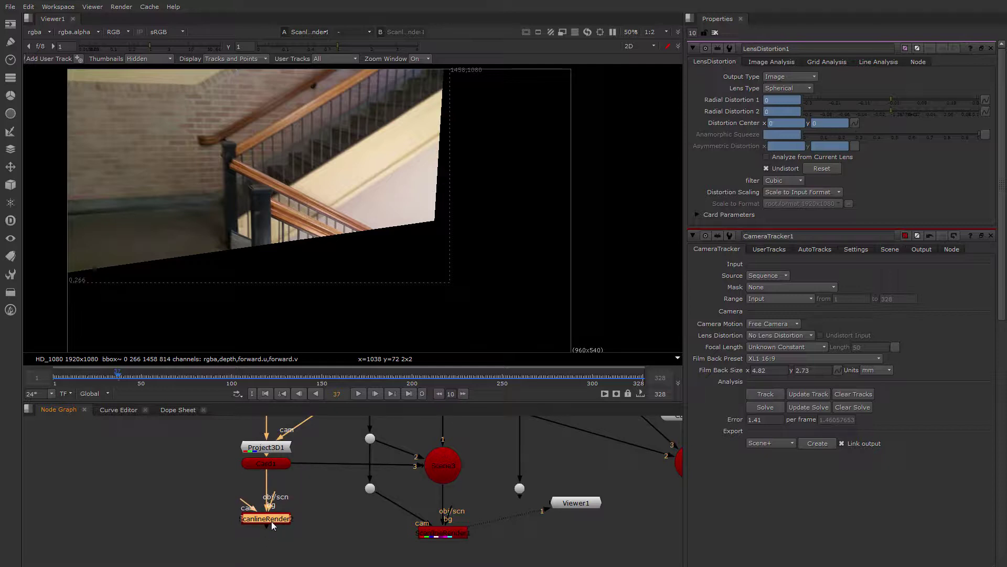
Step: Set the ScanlineRender2 projection mode to uv, view its output and close all open properties
{"action": "double_click", "coordinate": [272, 527]}
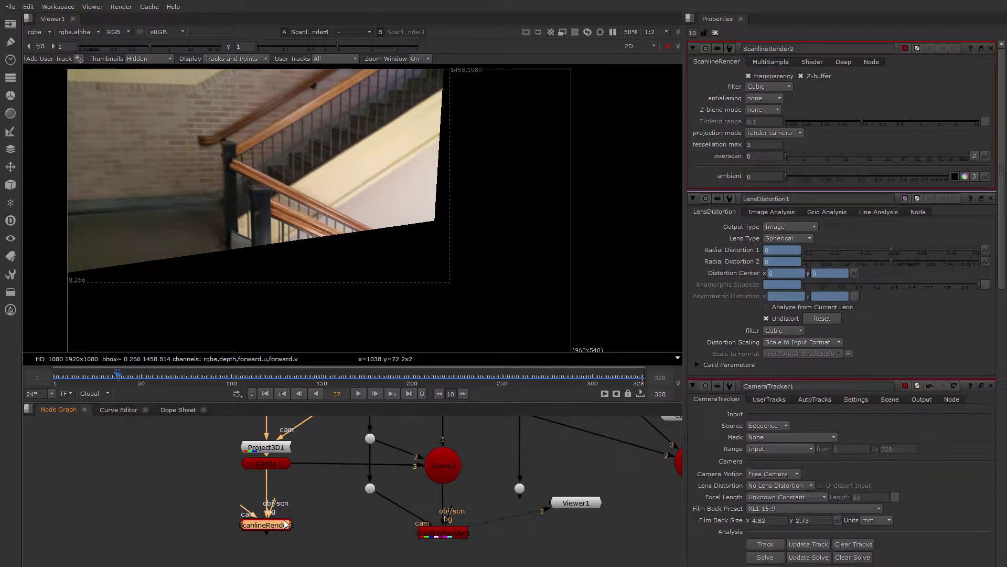
{"action": "left_click", "coordinate": [774, 133]}
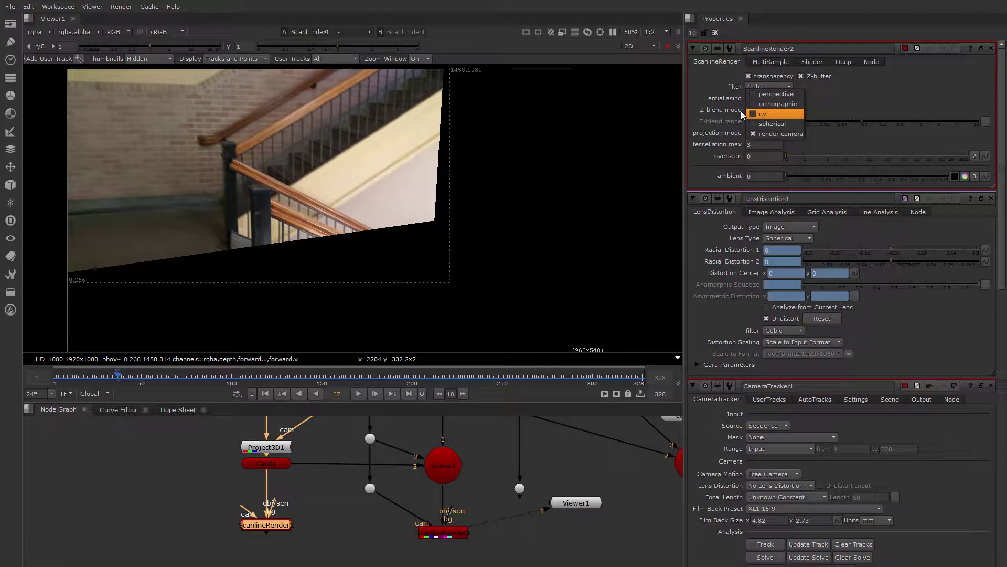
{"action": "left_click", "coordinate": [781, 115]}
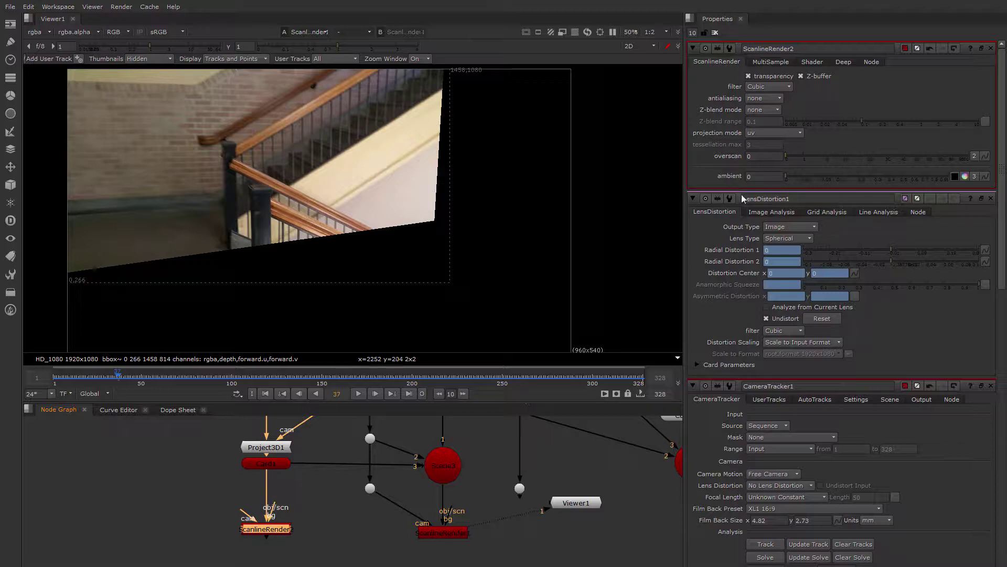
{"action": "key", "text": "1"}
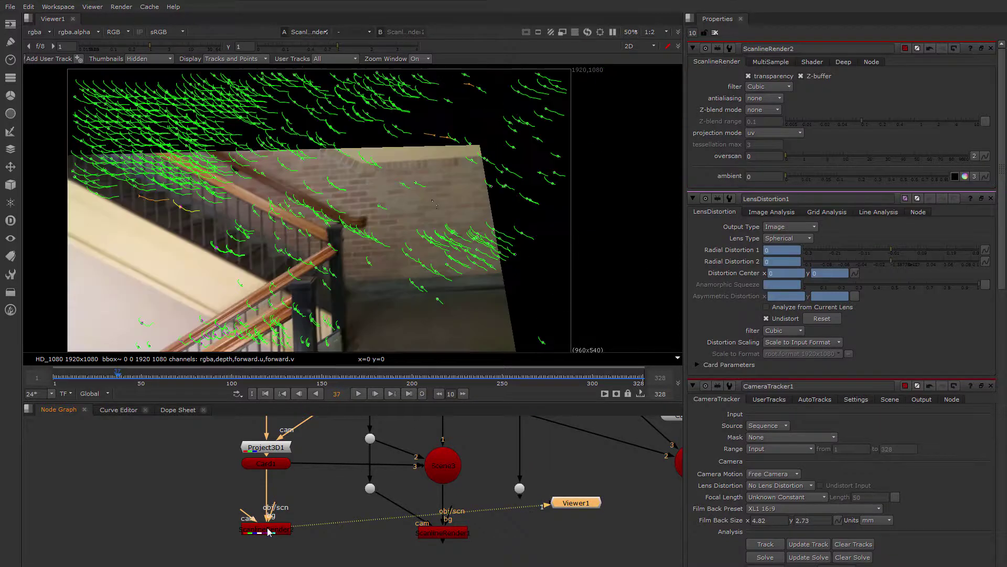
{"action": "left_click", "coordinate": [715, 33]}
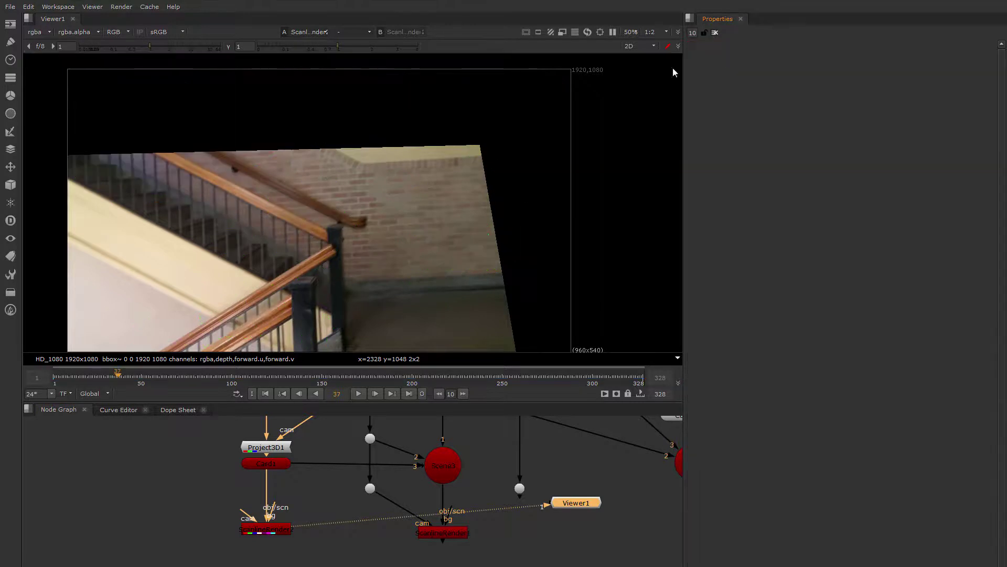
Step: Scrub through frames 52, 75 and 102 and back to frame 12 to examine how the footage sticks to the card in UV space
{"action": "scroll", "coordinate": [302, 211], "scroll_direction": "down", "scroll_amount": 3}
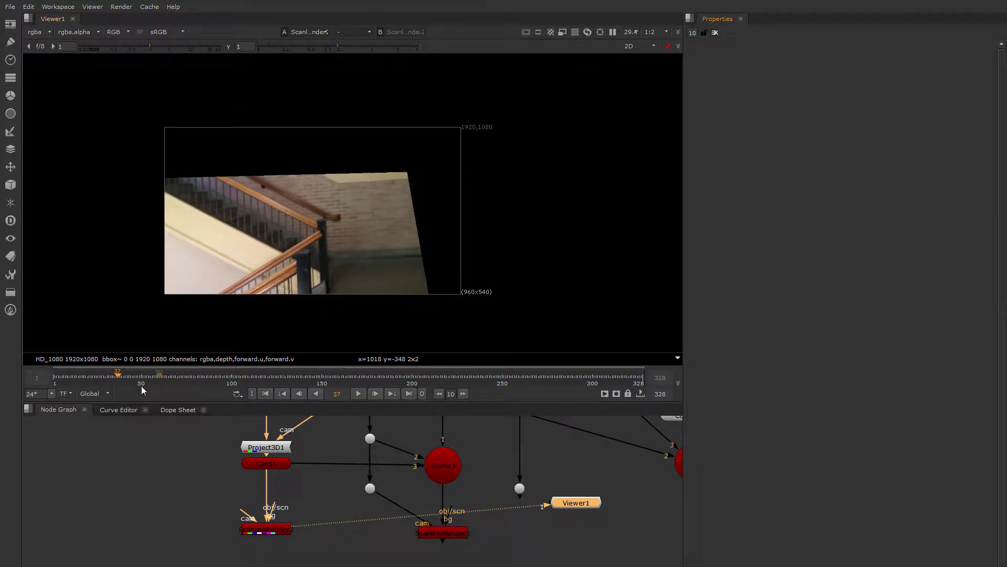
{"action": "left_click_drag", "start_coordinate": [121, 376], "coordinate": [145, 378]}
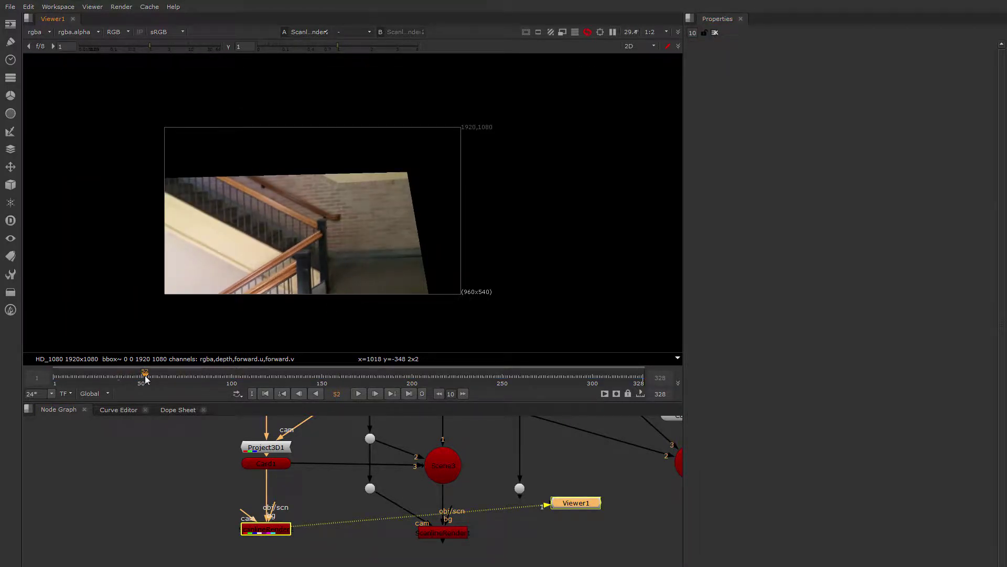
{"action": "left_click", "coordinate": [188, 379]}
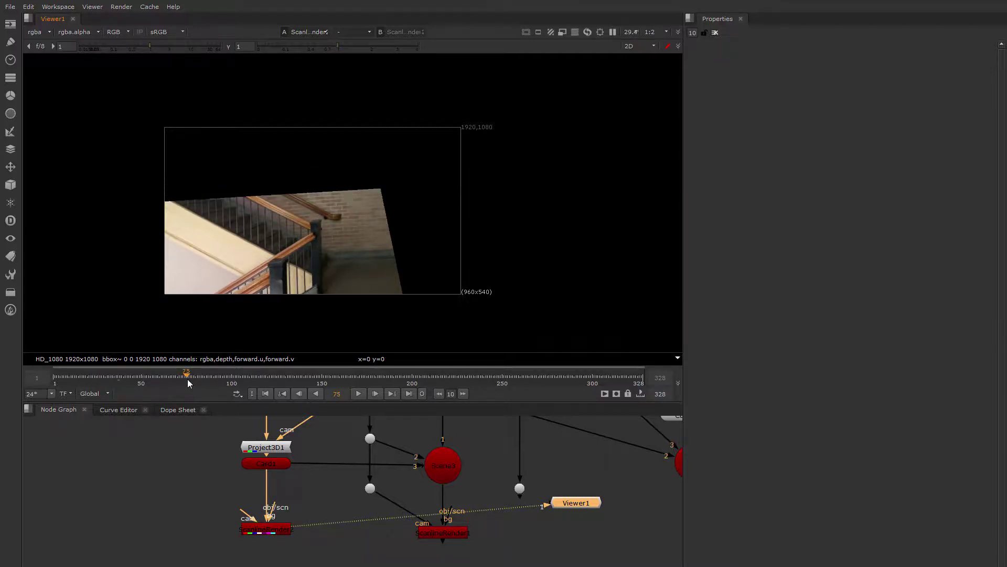
{"action": "left_click_drag", "start_coordinate": [190, 376], "coordinate": [236, 376]}
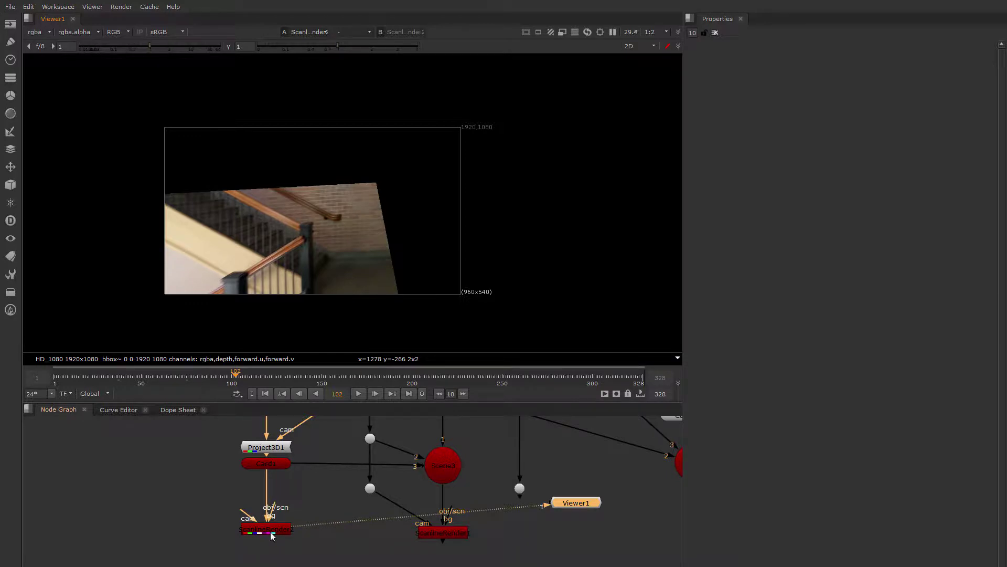
{"action": "middle_click_drag", "start_coordinate": [309, 515], "coordinate": [285, 478]}
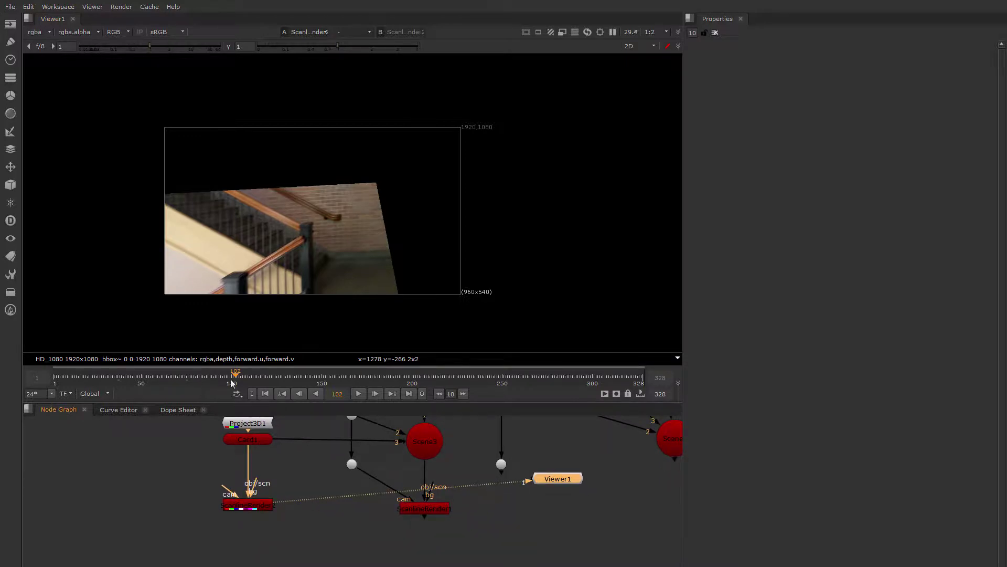
{"action": "left_click_drag", "start_coordinate": [231, 382], "coordinate": [76, 375]}
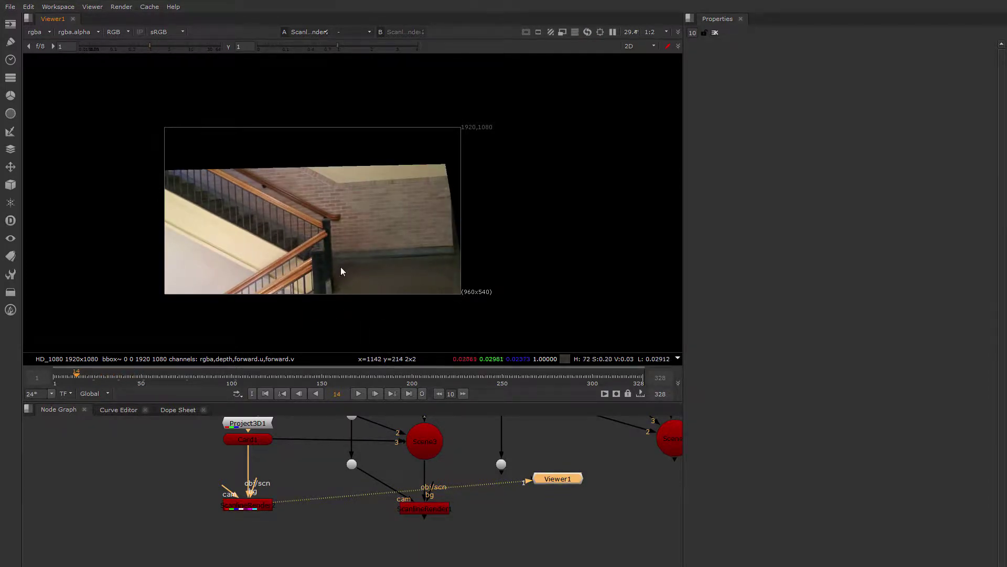
{"action": "left_click", "coordinate": [73, 373]}
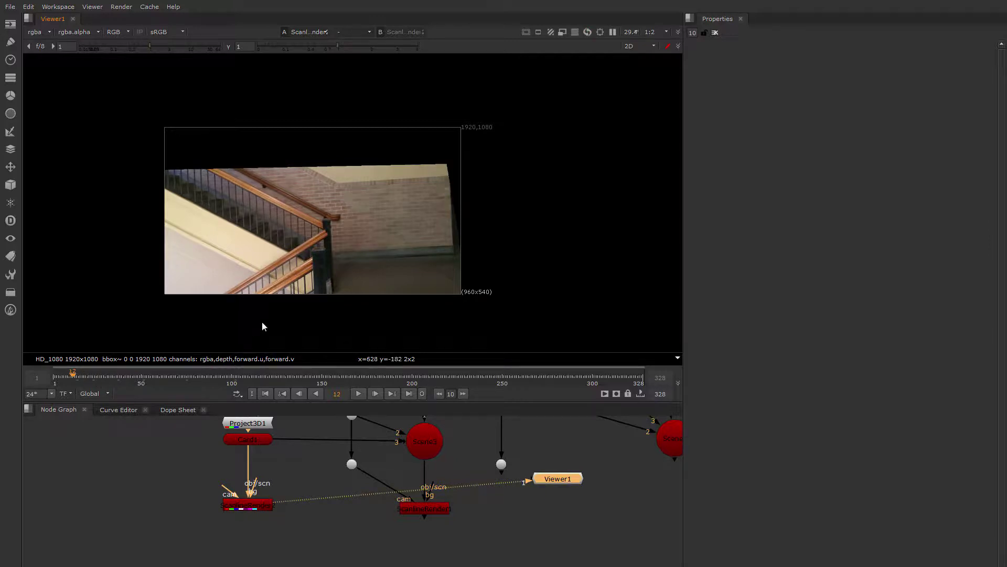
Step: Paste a copy of Card1 beside the Project3D1 branch and open the copy's properties with the viewer in 3D
{"action": "middle_click_drag", "start_coordinate": [252, 518], "coordinate": [306, 520]}
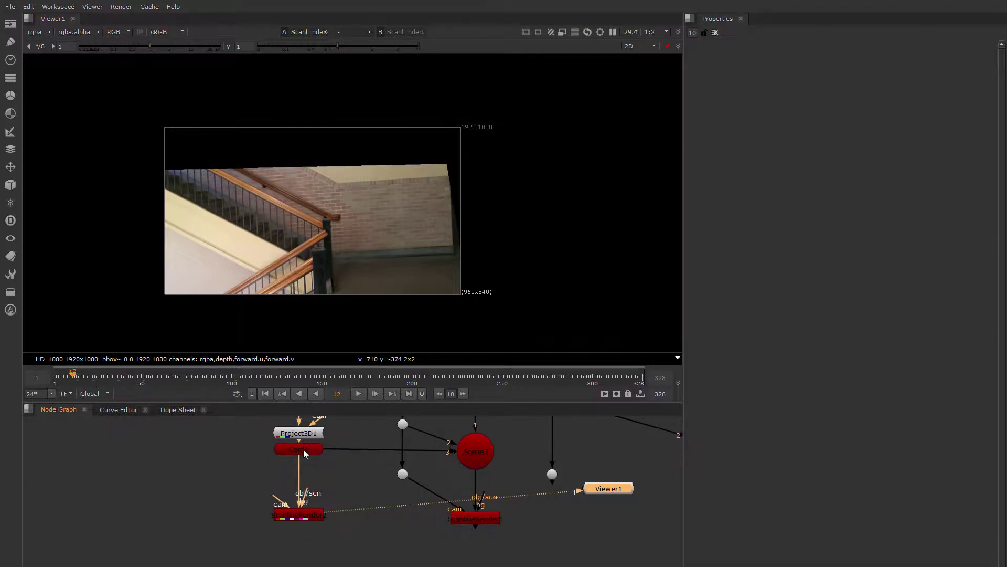
{"action": "middle_click_drag", "start_coordinate": [303, 452], "coordinate": [342, 469]}
{"action": "left_click", "coordinate": [346, 459]}
{"action": "key", "text": "ctrl+c"}
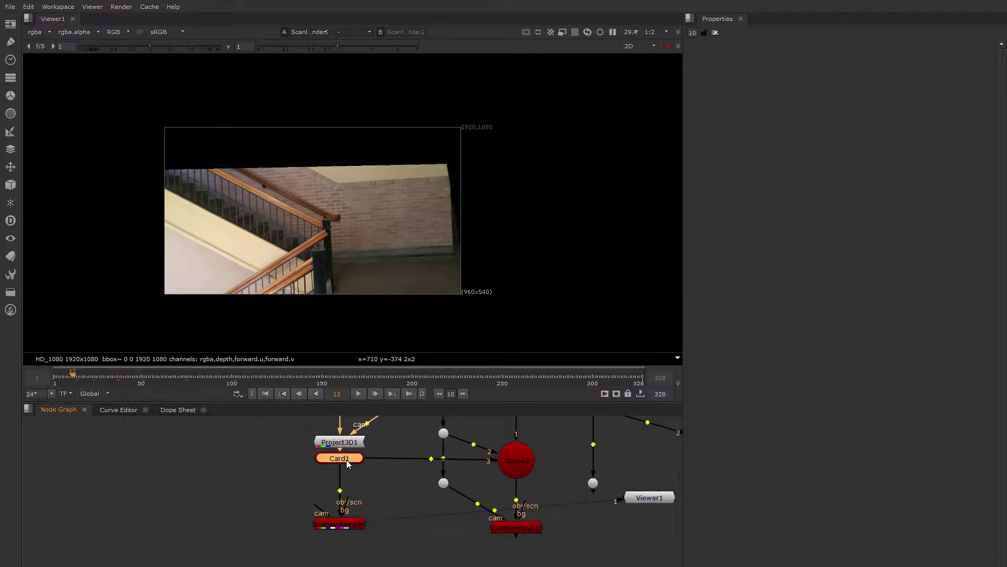
{"action": "left_click", "coordinate": [273, 459]}
{"action": "key", "text": "ctrl+v"}
{"action": "double_click", "coordinate": [282, 465]}
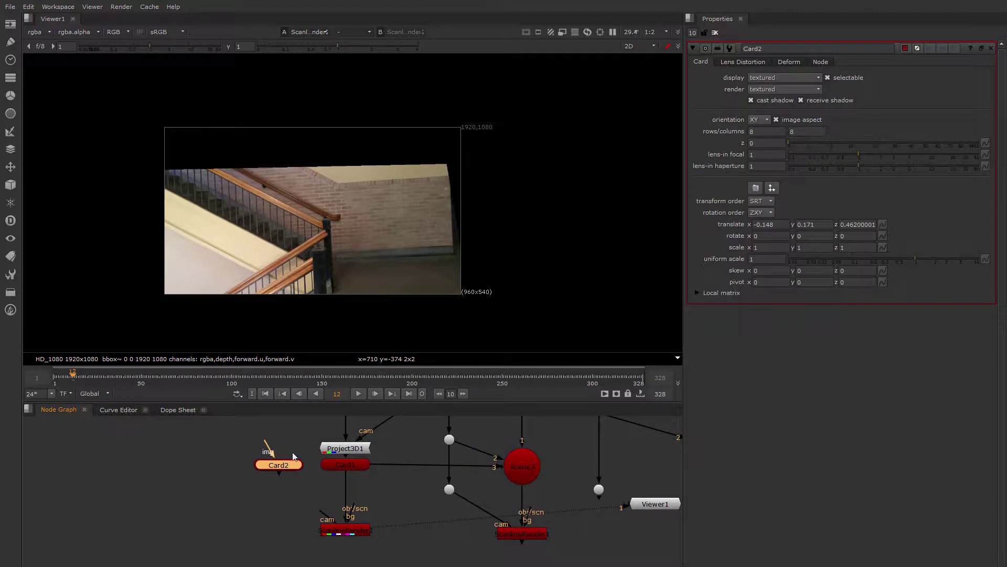
{"action": "key", "text": "Tab"}
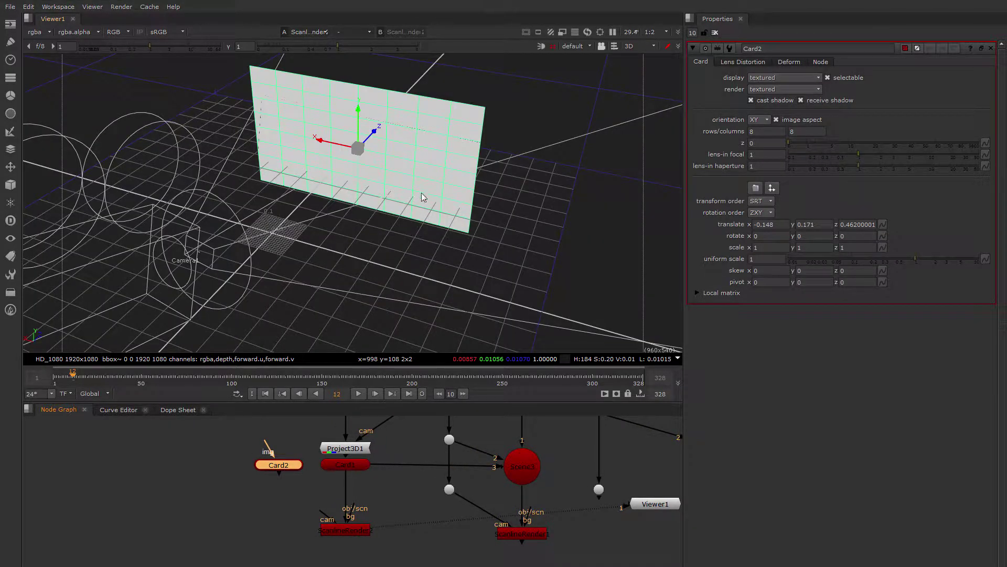
Step: Open the CameraTrackerPointCloud1 properties to show the point cloud in 3D, then bring the Card2 properties back to the front
{"action": "left_click_drag", "start_coordinate": [342, 263], "coordinate": [396, 268], "text": "ctrl"}
{"action": "middle_click_drag", "start_coordinate": [412, 492], "coordinate": [317, 524]}
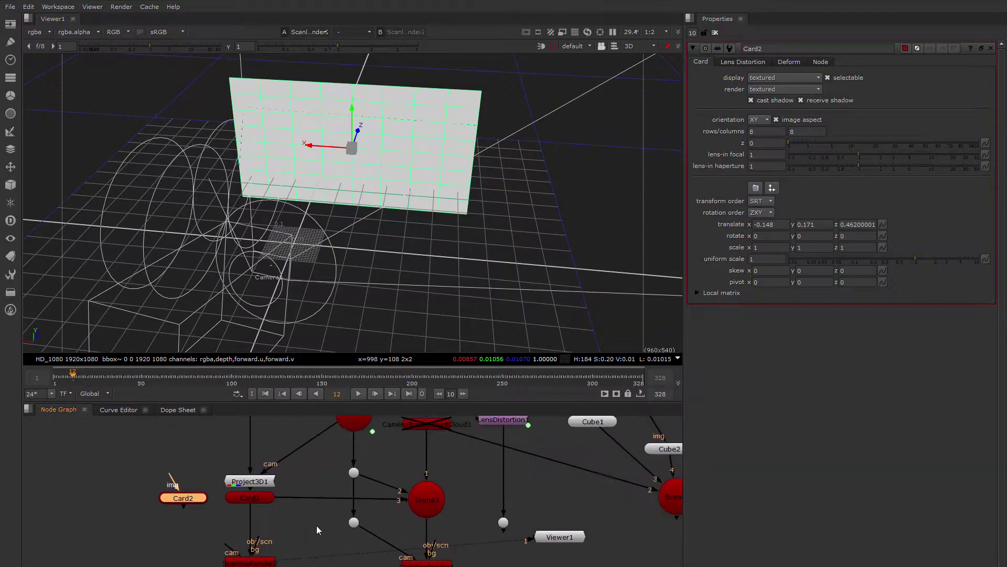
{"action": "left_click", "coordinate": [426, 427]}
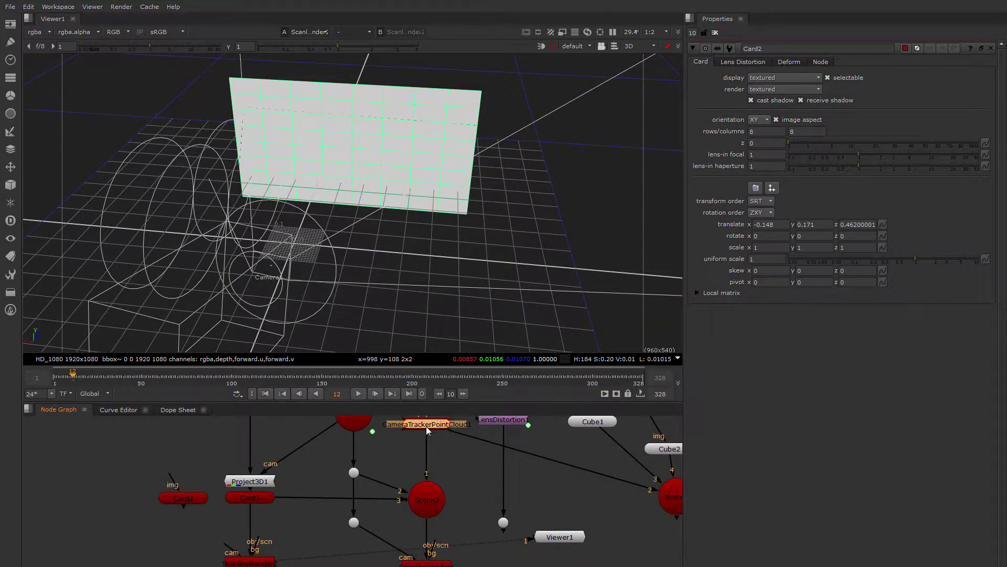
{"action": "double_click", "coordinate": [426, 426]}
{"action": "left_click_drag", "start_coordinate": [345, 243], "coordinate": [452, 237], "text": "ctrl"}
{"action": "double_click", "coordinate": [183, 497]}
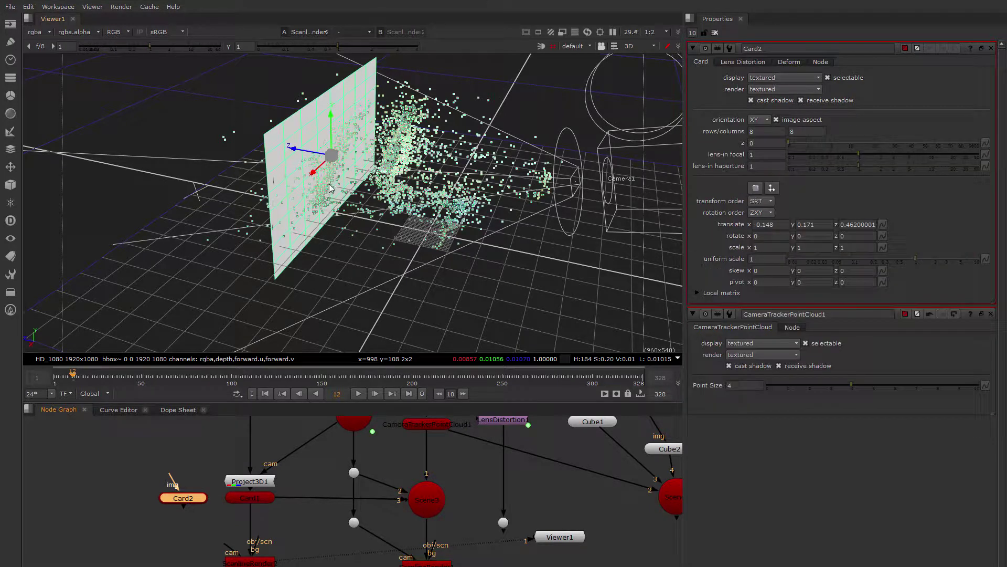
Step: Move Card2 along z to 0.22, turn it flat like a floor and set its x rotation to -90
{"action": "left_click_drag", "start_coordinate": [294, 152], "coordinate": [370, 170]}
{"action": "left_click_drag", "start_coordinate": [420, 138], "coordinate": [460, 247], "text": "ctrl"}
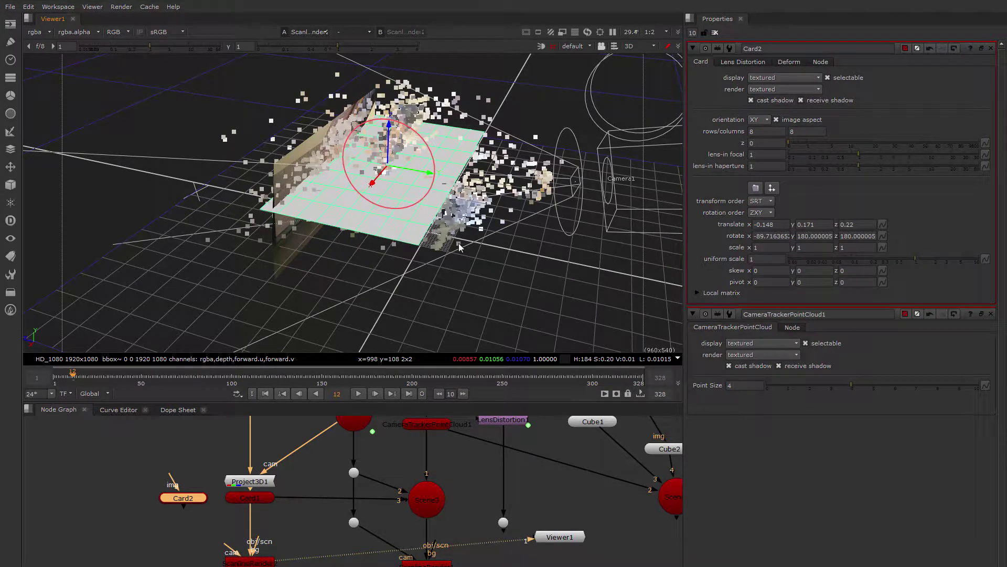
{"action": "left_click", "coordinate": [767, 236]}
{"action": "type", "text": "-90"}
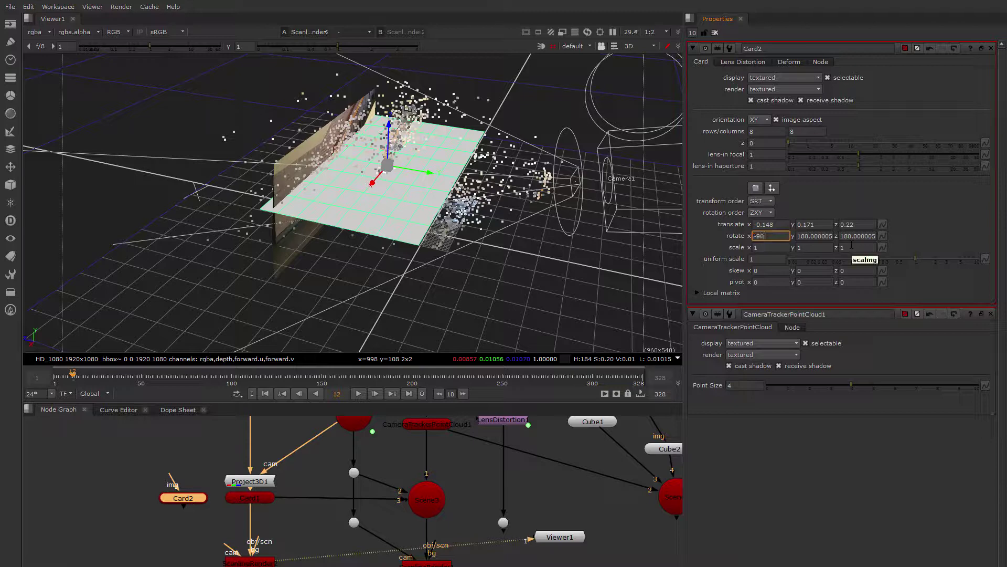
{"action": "key", "text": "Return"}
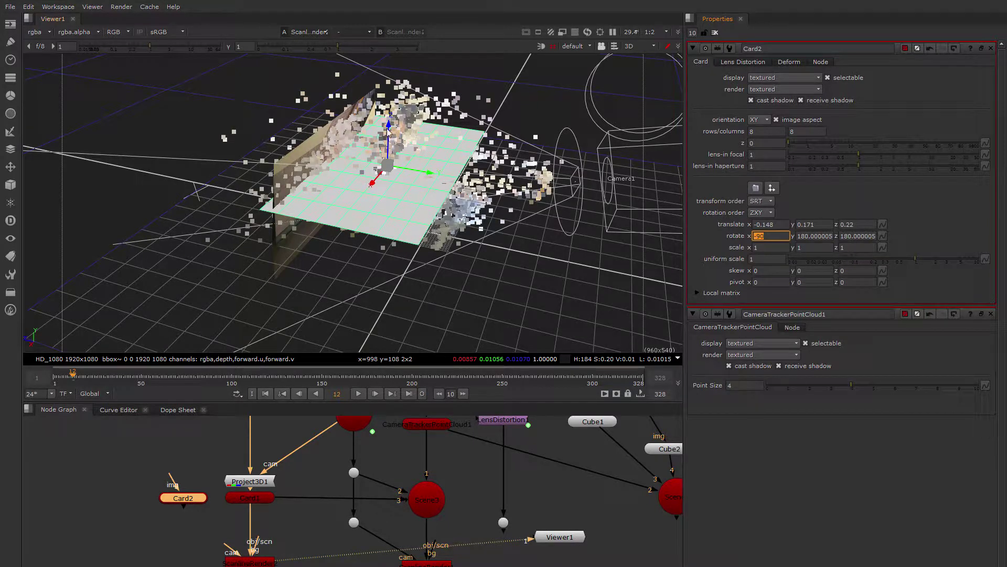
Step: Lower Card2 to the ground grid and set its y translation to 0
{"action": "left_click_drag", "start_coordinate": [384, 167], "coordinate": [386, 185]}
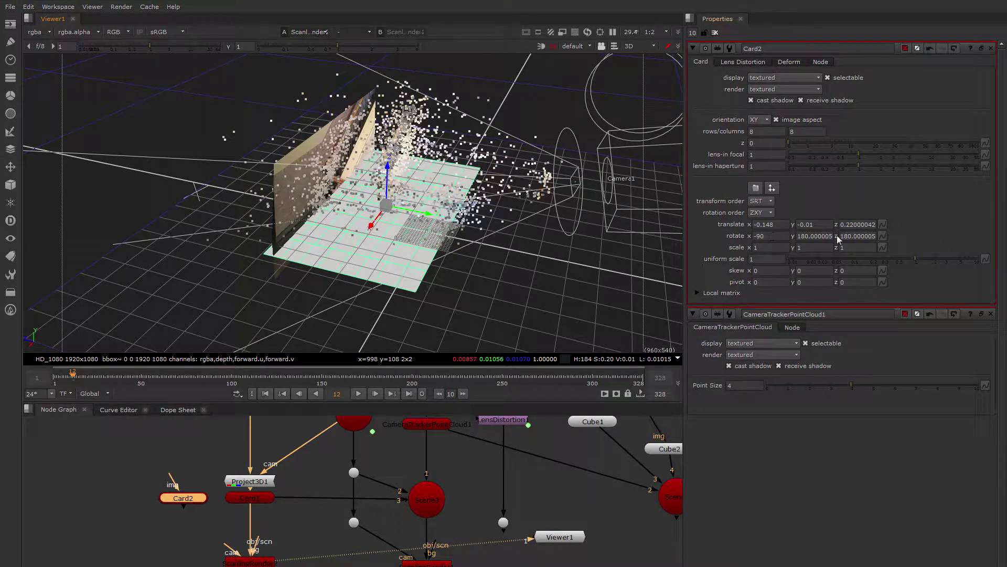
{"action": "left_click", "coordinate": [818, 225]}
{"action": "type", "text": "0"}
{"action": "key", "text": "Return"}
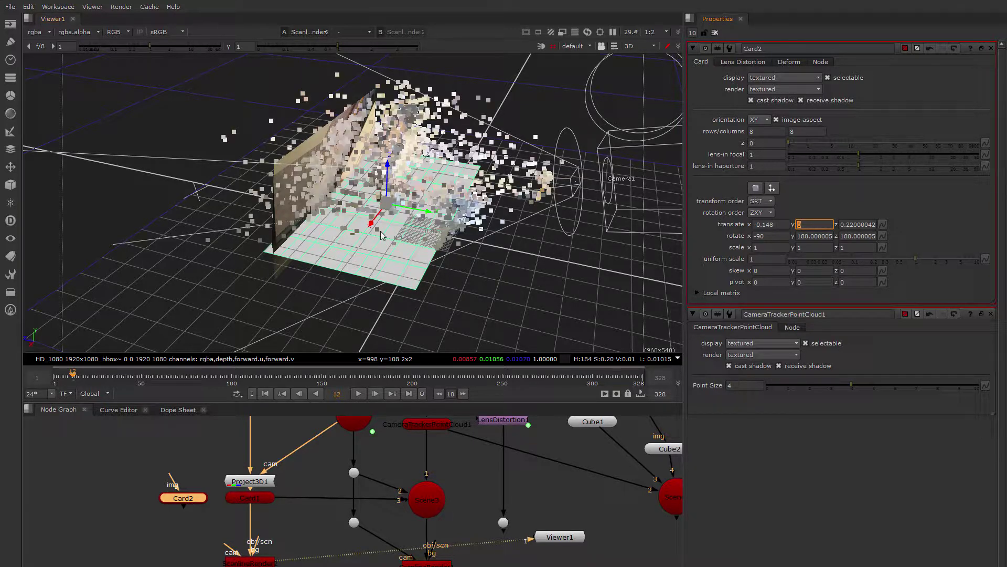
Step: Swap Card2 into Card1's place between Project3D1 and ScanlineRender2, leaving Card1 beside the branch
{"action": "left_click_drag", "start_coordinate": [381, 231], "coordinate": [284, 170], "text": "ctrl"}
{"action": "left_click_drag", "start_coordinate": [459, 247], "coordinate": [515, 288], "text": "ctrl"}
{"action": "middle_click_drag", "start_coordinate": [309, 512], "coordinate": [377, 485]}
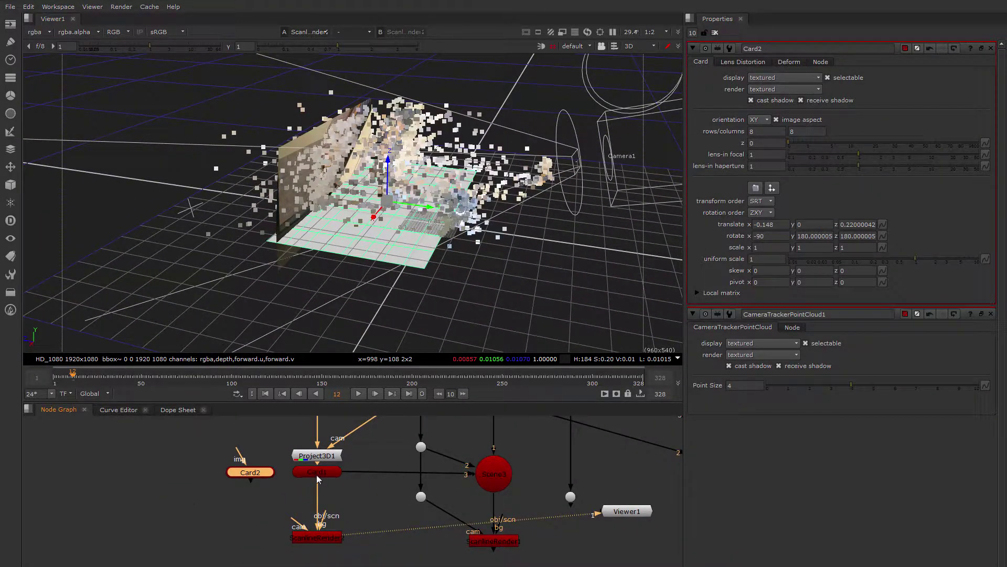
{"action": "mouse_move", "coordinate": [317, 475]}
{"action": "left_mouse_down"}
{"action": "mouse_move", "coordinate": [380, 474]}
{"action": "mouse_move", "coordinate": [231, 457]}
{"action": "mouse_move", "coordinate": [323, 475]}
{"action": "left_mouse_up"}
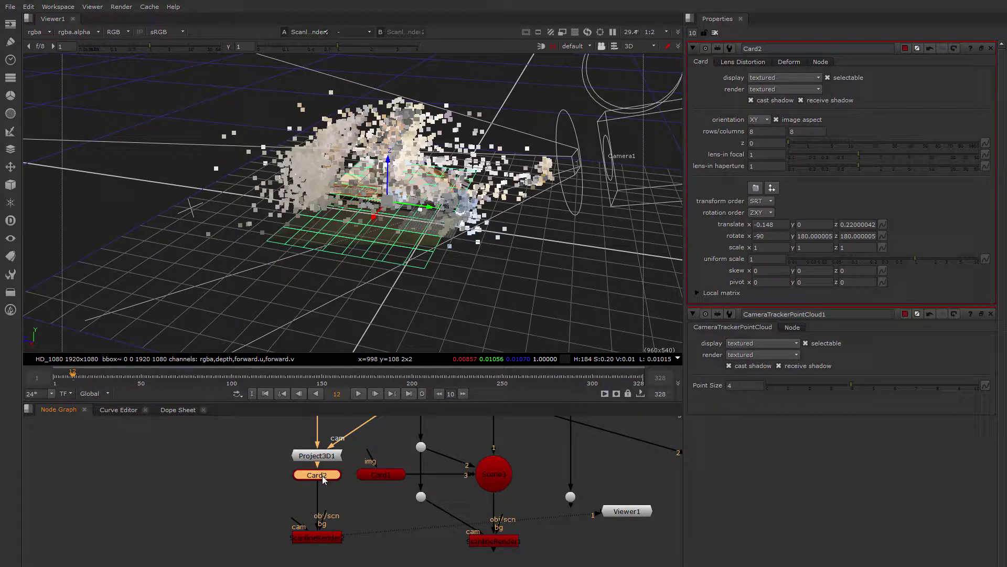
Step: View the ScanlineRender2 output in 2D to show the floor card in UV space
{"action": "left_click", "coordinate": [320, 537]}
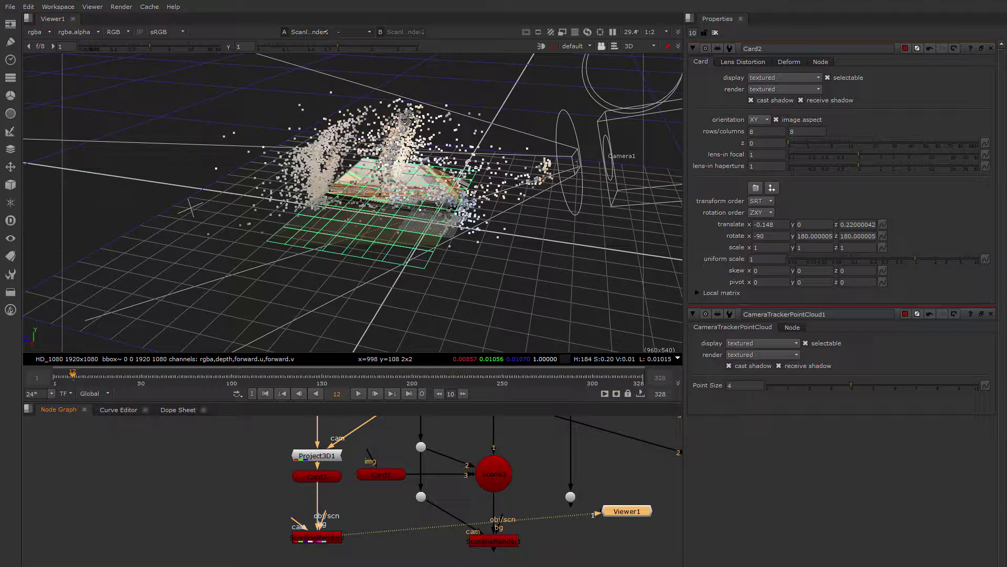
{"action": "key", "text": "Tab"}
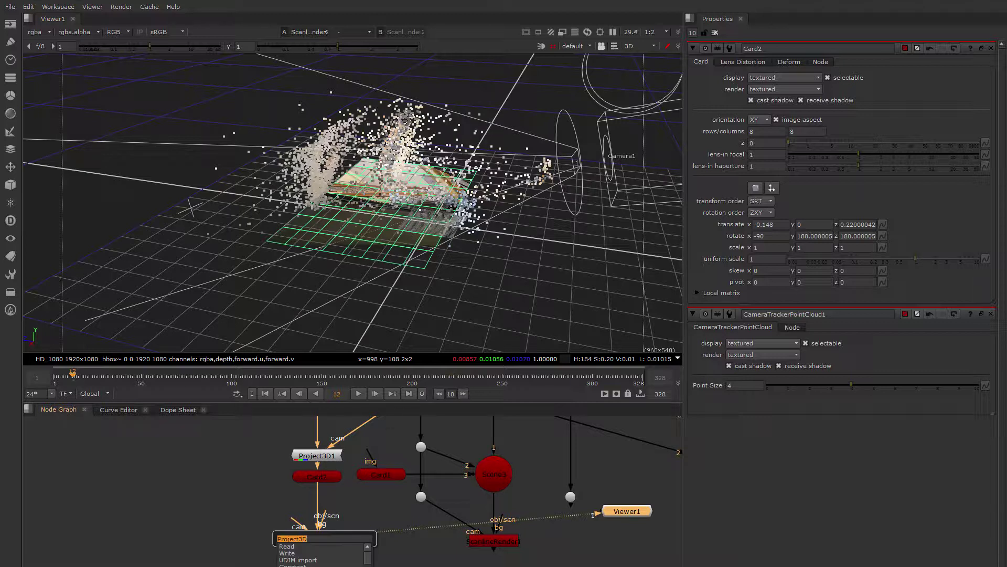
{"action": "key", "text": "Return"}
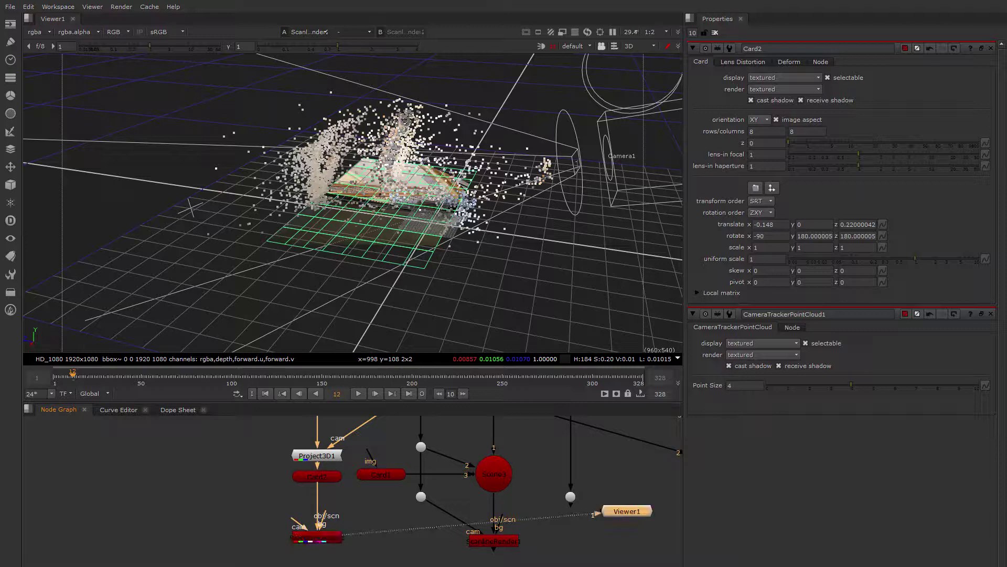
{"action": "key", "text": "Tab"}
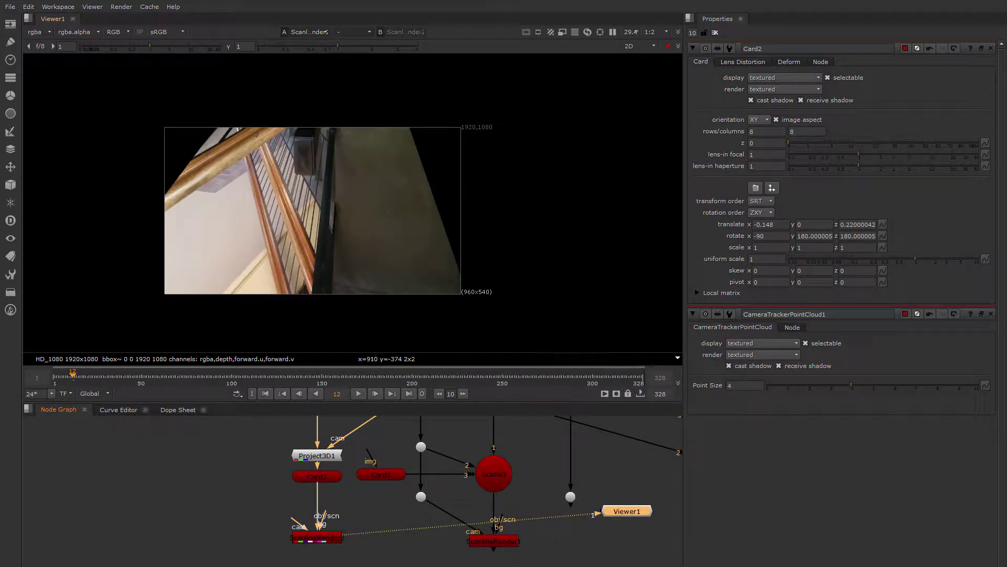
Step: Scrub through frames 198 and 108 and stop at frame 120 to examine how the footage sticks to the floor card
{"action": "left_click_drag", "start_coordinate": [117, 376], "coordinate": [408, 375]}
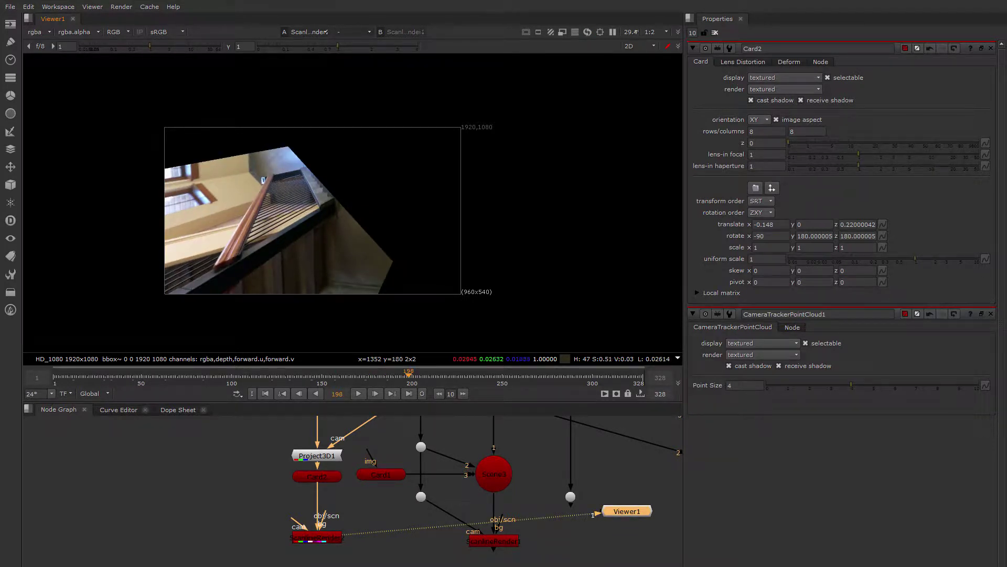
{"action": "left_click_drag", "start_coordinate": [400, 375], "coordinate": [246, 376]}
{"action": "middle_click_drag", "start_coordinate": [388, 504], "coordinate": [307, 513]}
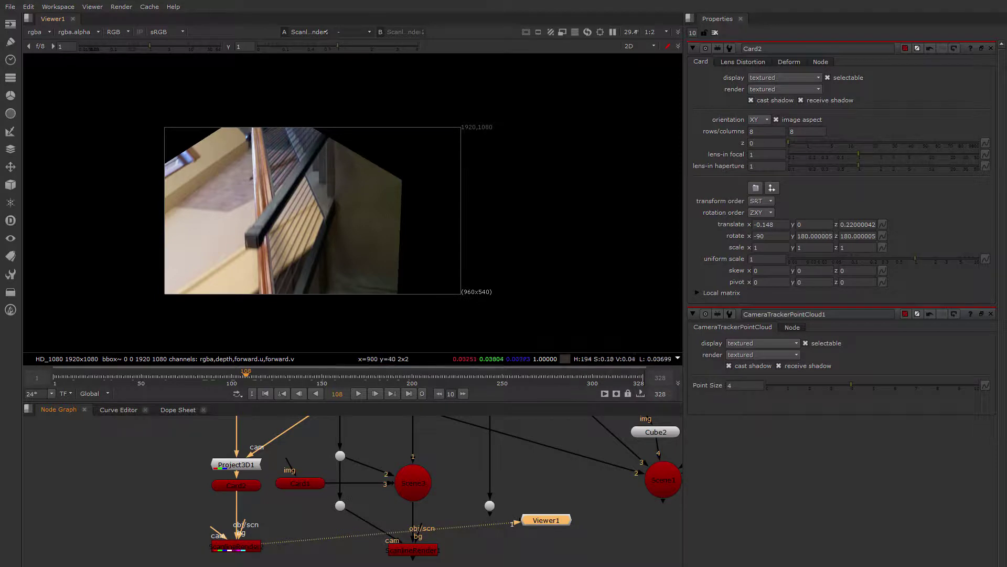
{"action": "mouse_move", "coordinate": [246, 376]}
{"action": "left_mouse_down"}
{"action": "mouse_move", "coordinate": [223, 376]}
{"action": "mouse_move", "coordinate": [264, 376]}
{"action": "left_mouse_up"}
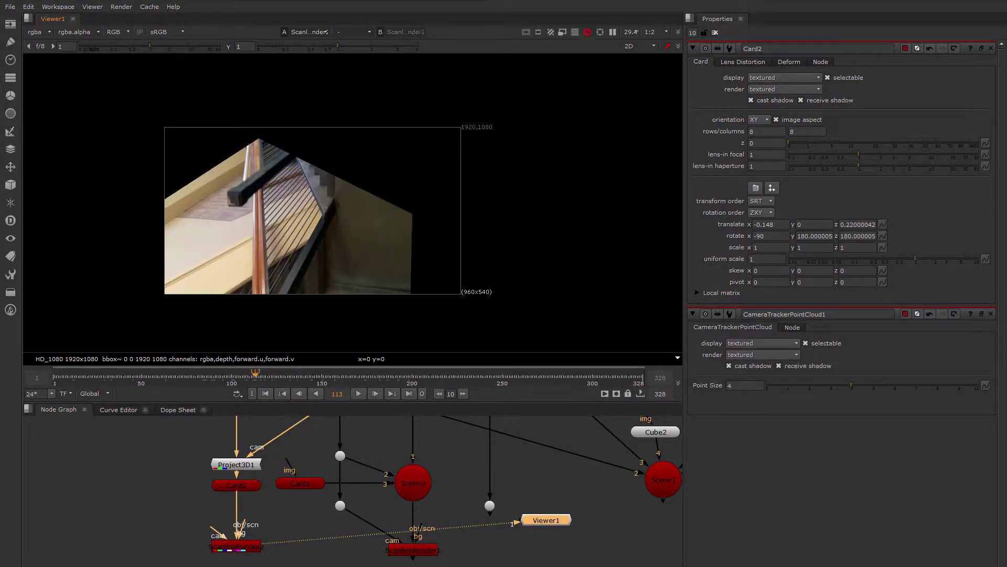
{"action": "key", "text": "Right"}
{"action": "key", "text": "Right"}
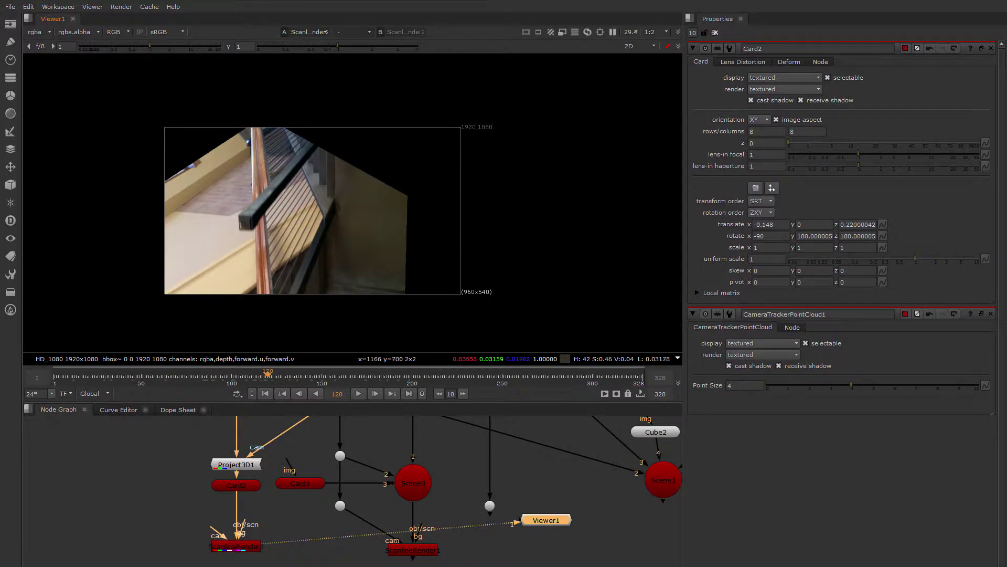
{"action": "scroll", "coordinate": [345, 236], "scroll_direction": "up", "scroll_amount": 2}
{"action": "middle_click_drag", "start_coordinate": [457, 488], "coordinate": [462, 524]}
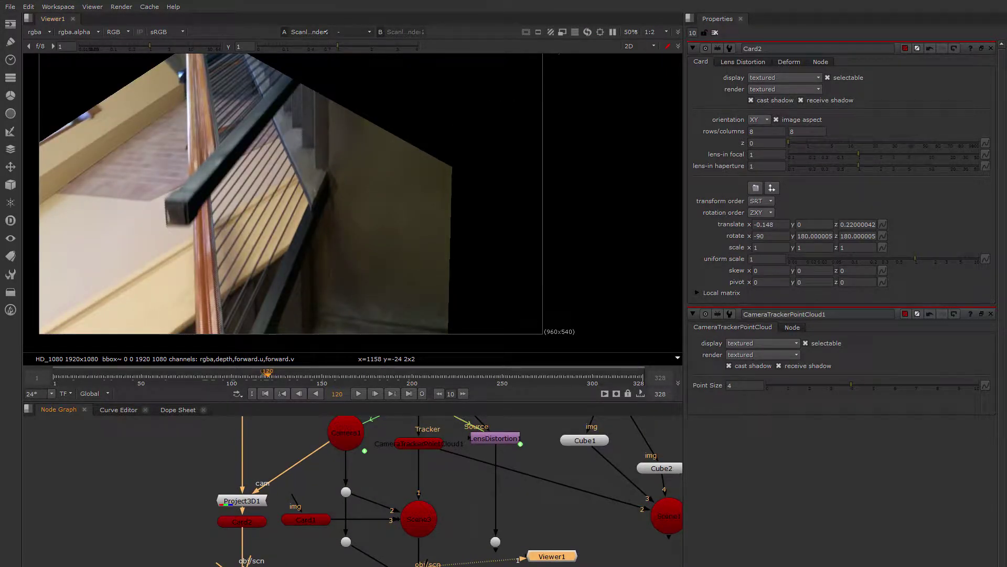
{"action": "scroll", "coordinate": [352, 491], "scroll_direction": "down", "scroll_amount": 3}
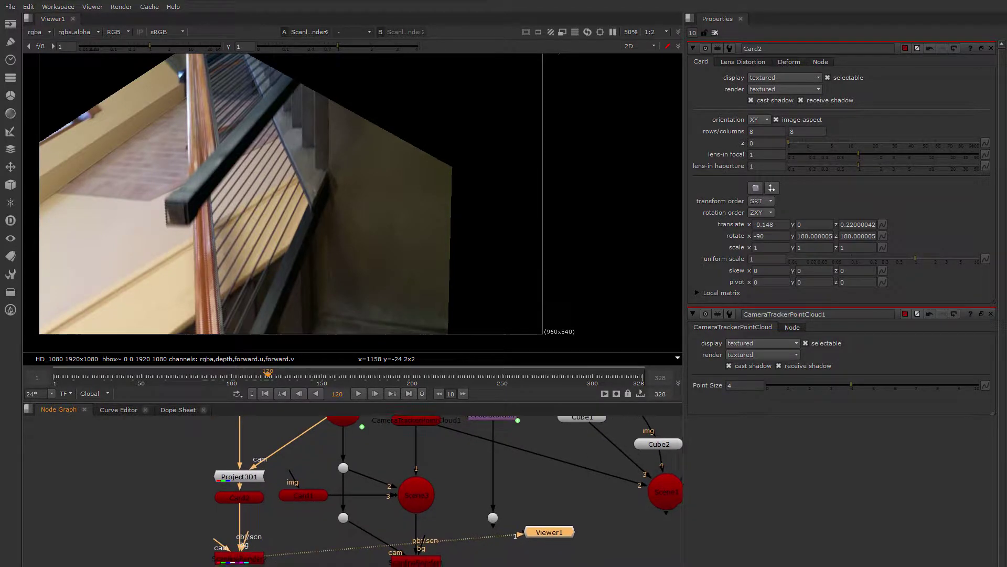
{"action": "middle_click_drag", "start_coordinate": [168, 439], "coordinate": [152, 461]}
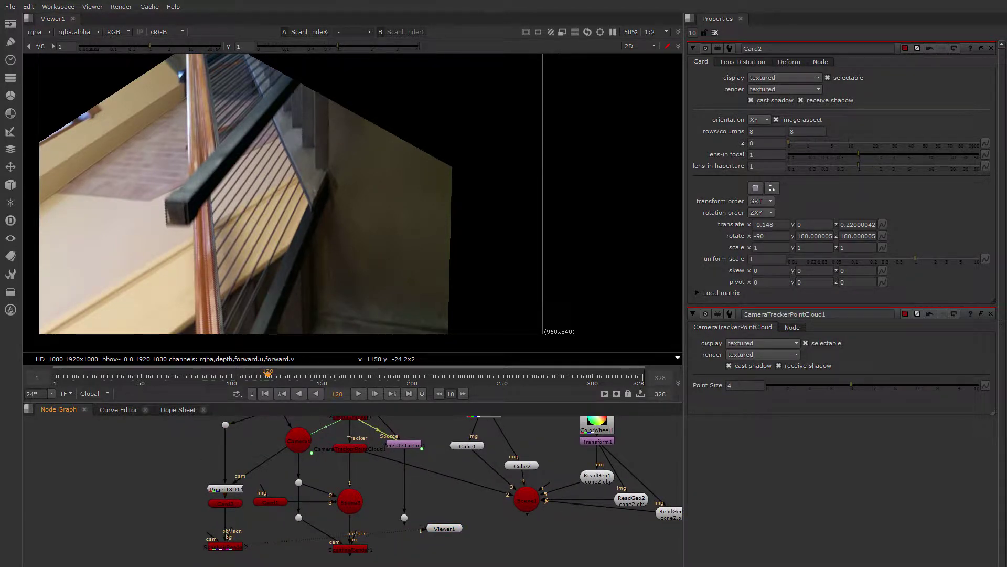
{"action": "key", "text": "Tab"}
{"action": "key", "text": "Return"}
{"action": "key", "text": "Tab"}
{"action": "type", "text": "12"}
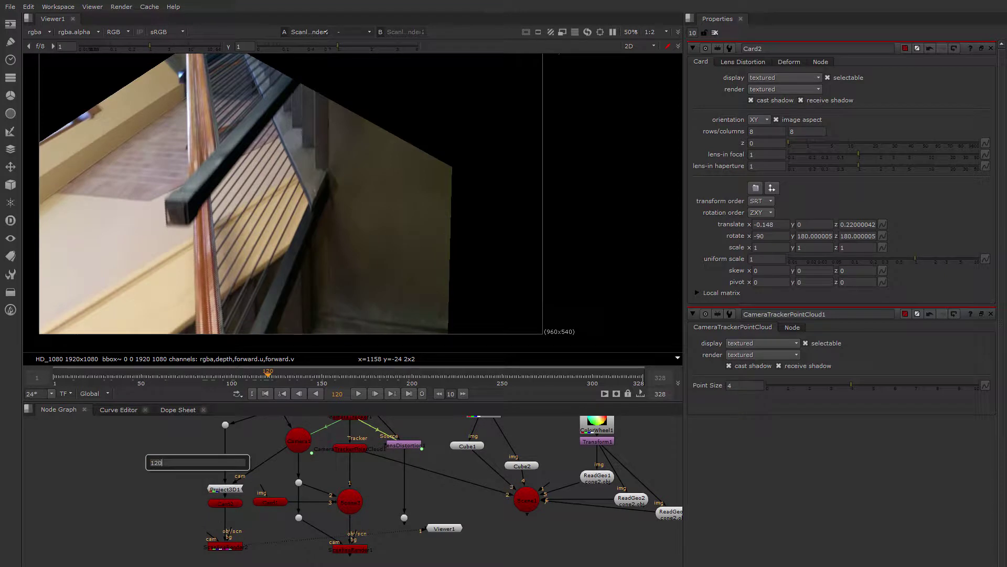
{"action": "type", "text": "0"}
{"action": "key", "text": "Return"}
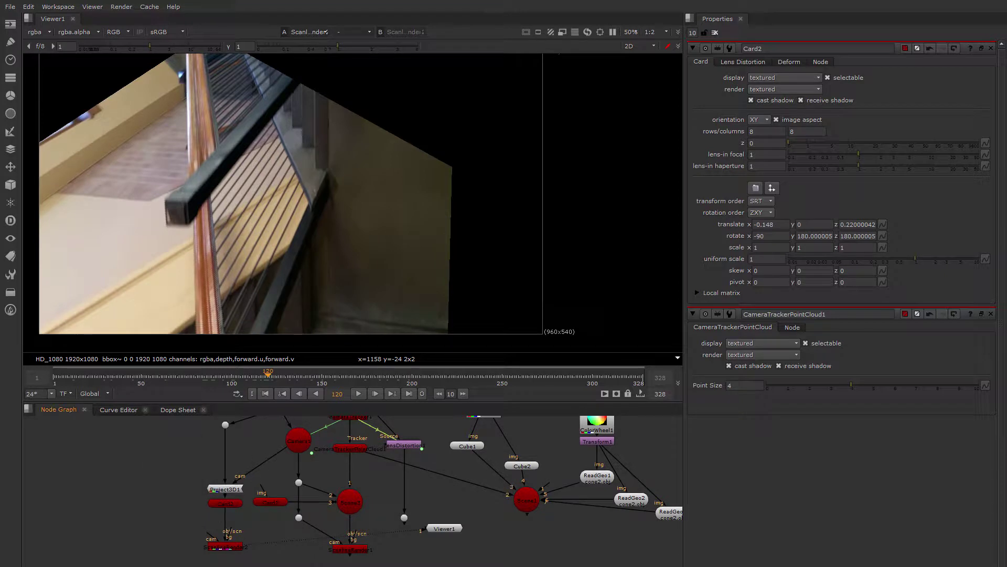
{"action": "key", "text": "Tab"}
{"action": "type", "text": "hol"}
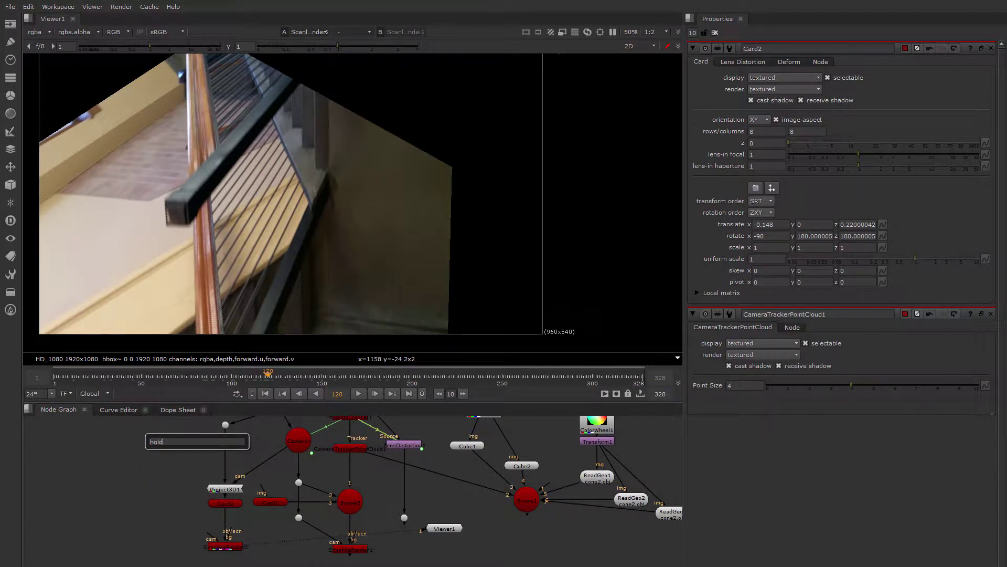
{"action": "type", "text": "d"}
{"action": "key", "text": "BackSpace"}
{"action": "key", "text": "BackSpace"}
{"action": "key", "text": "BackSpace"}
{"action": "key", "text": "BackSpace"}
Step: Add a FrameHold node and insert it into the footage connection above Project3D1
{"action": "type", "text": "fr"}
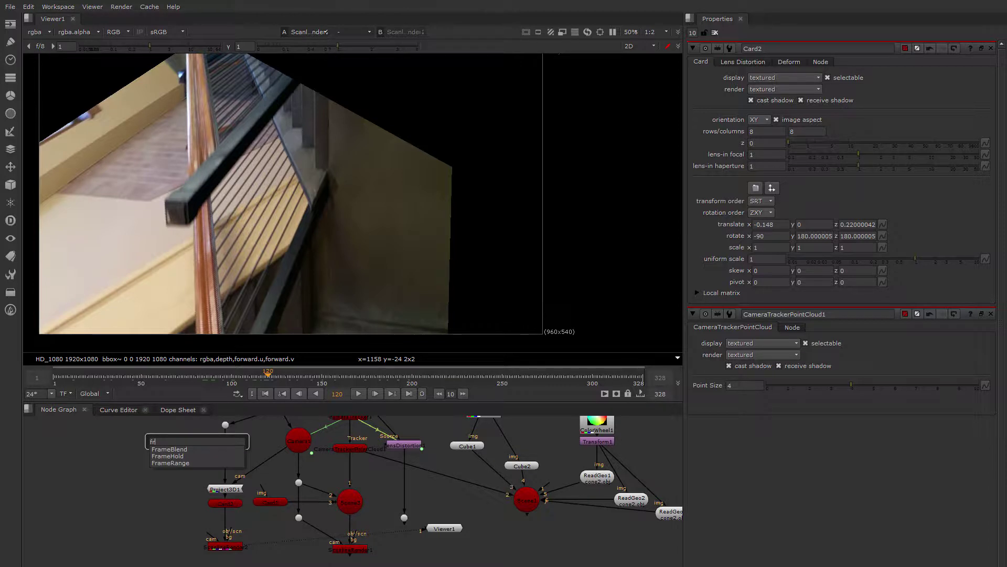
{"action": "type", "text": "ameh"}
{"action": "key", "text": "Return"}
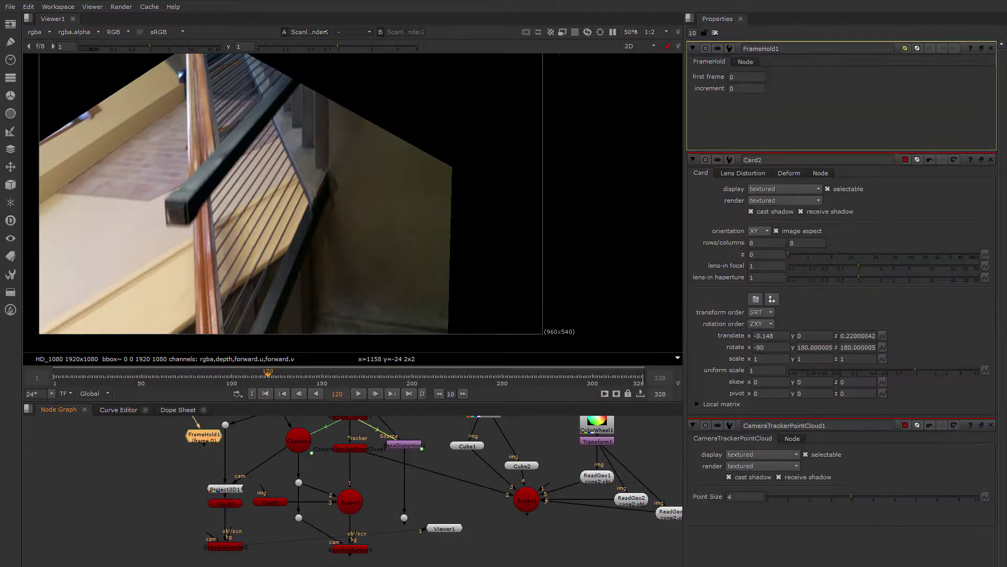
{"action": "left_click_drag", "start_coordinate": [204, 435], "coordinate": [226, 455]}
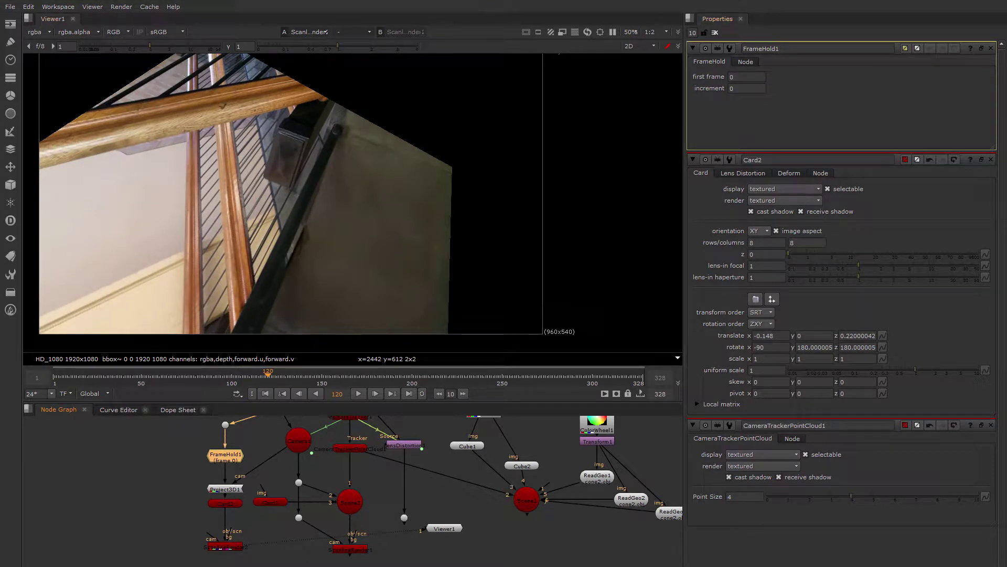
Step: Set the FrameHold1 first frame to 120 and nudge the node up above Project3D1
{"action": "left_click", "coordinate": [747, 77]}
{"action": "type", "text": "120"}
{"action": "key", "text": "Return"}
{"action": "left_click_drag", "start_coordinate": [226, 457], "coordinate": [225, 449]}
Step: Duplicate FrameHold1 and insert the copy into the camera connection between Camera1 and Project3D1
{"action": "key", "text": "ctrl+c"}
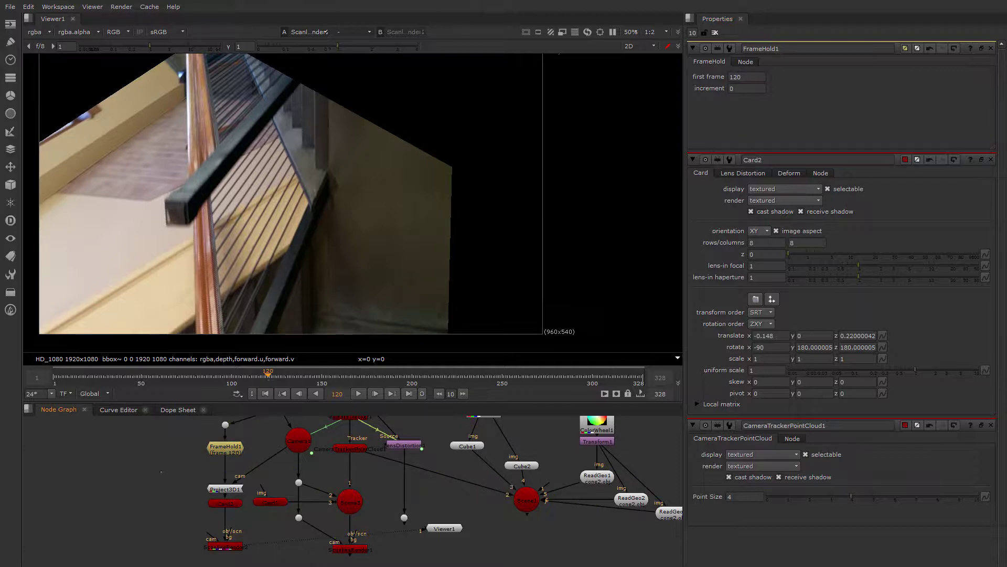
{"action": "key", "text": "ctrl+v"}
{"action": "left_click_drag", "start_coordinate": [162, 470], "coordinate": [254, 464]}
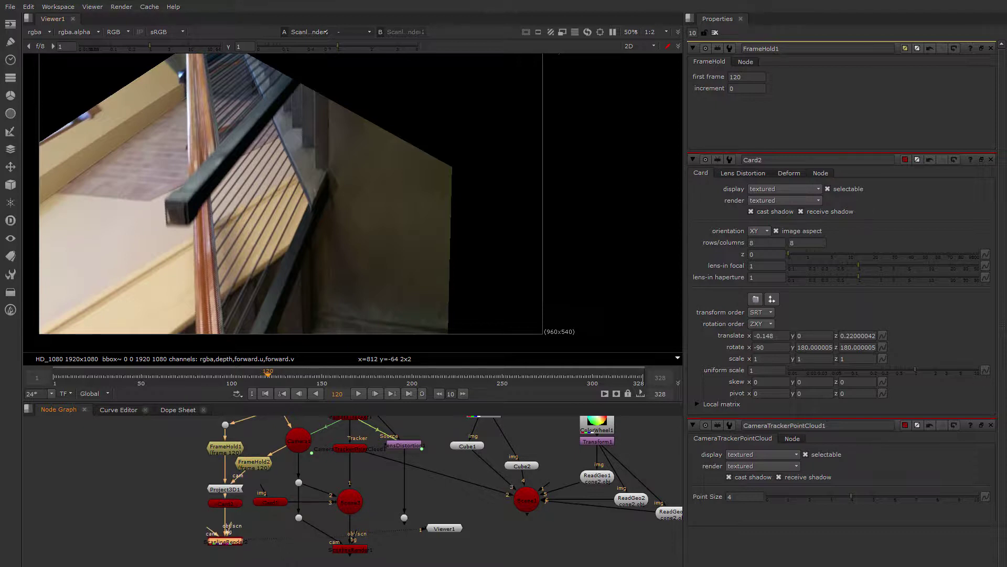
Step: Scrub back to frame 97 to check the held projection in the UV render
{"action": "mouse_move", "coordinate": [268, 373]}
{"action": "left_mouse_down"}
{"action": "mouse_move", "coordinate": [170, 374]}
{"action": "mouse_move", "coordinate": [342, 373]}
{"action": "mouse_move", "coordinate": [226, 374]}
{"action": "left_mouse_up"}
{"action": "left_click_drag", "start_coordinate": [254, 465], "coordinate": [225, 447]}
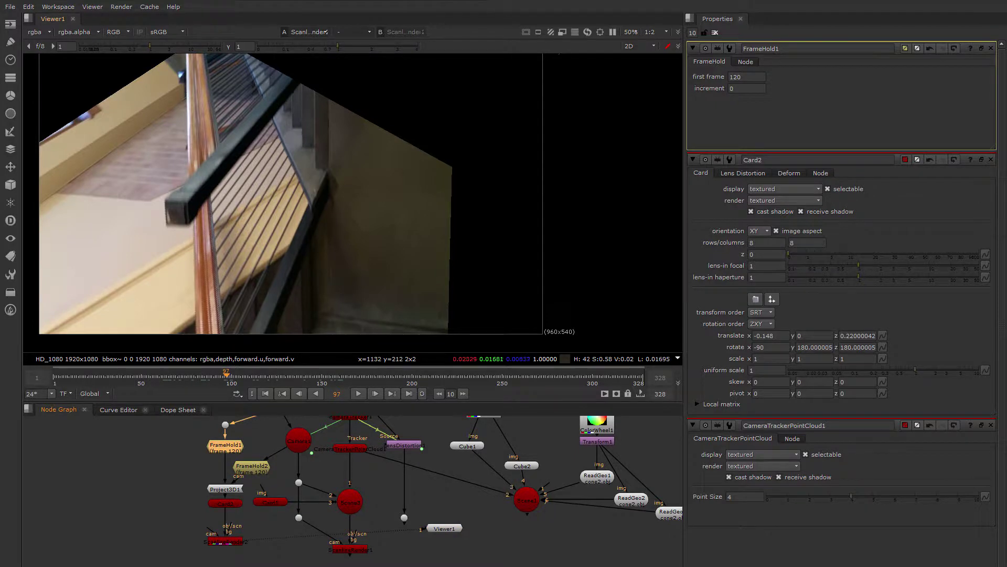
{"action": "middle_click_drag", "start_coordinate": [335, 278], "coordinate": [367, 254]}
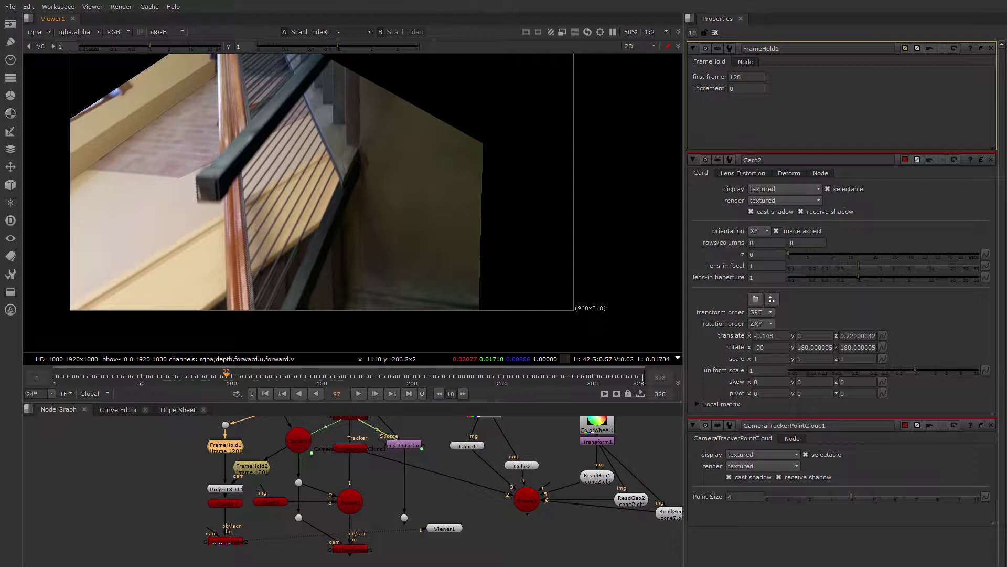
Step: Switch the viewer to 3D, go to frame 143 and open the Card2 properties to examine the held projection
{"action": "key", "text": "Tab"}
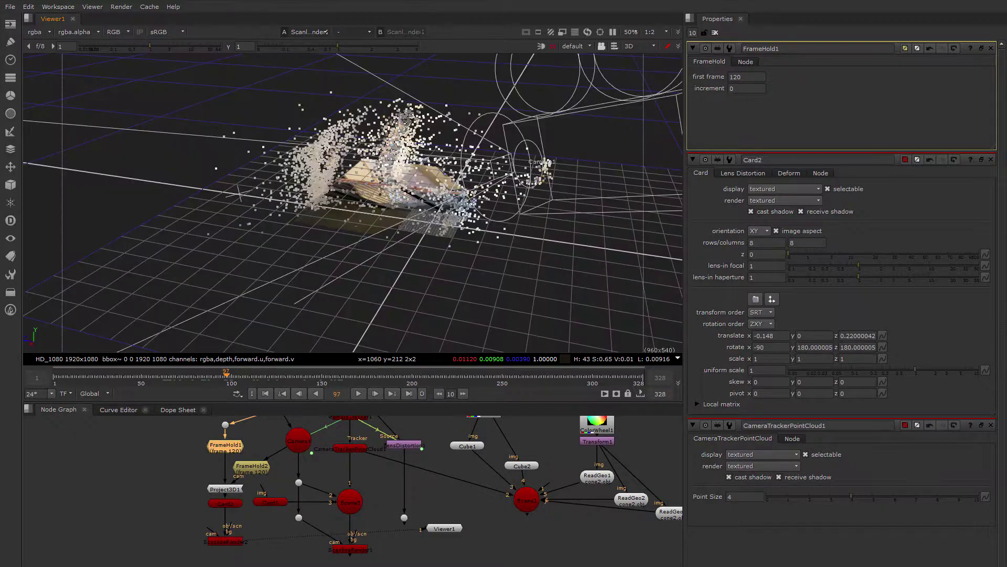
{"action": "left_click_drag", "start_coordinate": [383, 301], "coordinate": [496, 299], "text": "ctrl"}
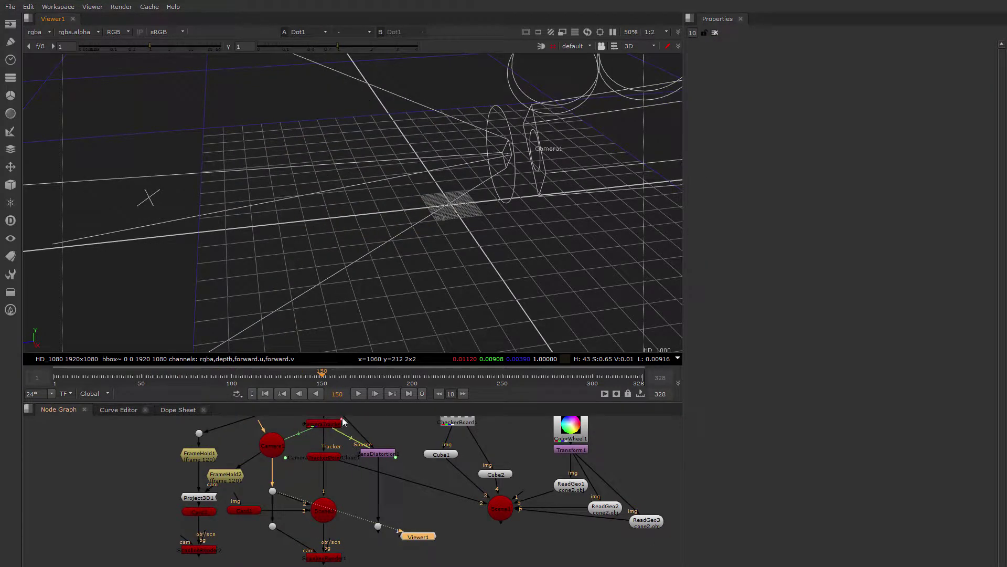
{"action": "mouse_move", "coordinate": [324, 375]}
{"action": "left_mouse_down"}
{"action": "mouse_move", "coordinate": [289, 376]}
{"action": "mouse_move", "coordinate": [603, 399]}
{"action": "mouse_move", "coordinate": [206, 375]}
{"action": "mouse_move", "coordinate": [309, 377]}
{"action": "left_mouse_up"}
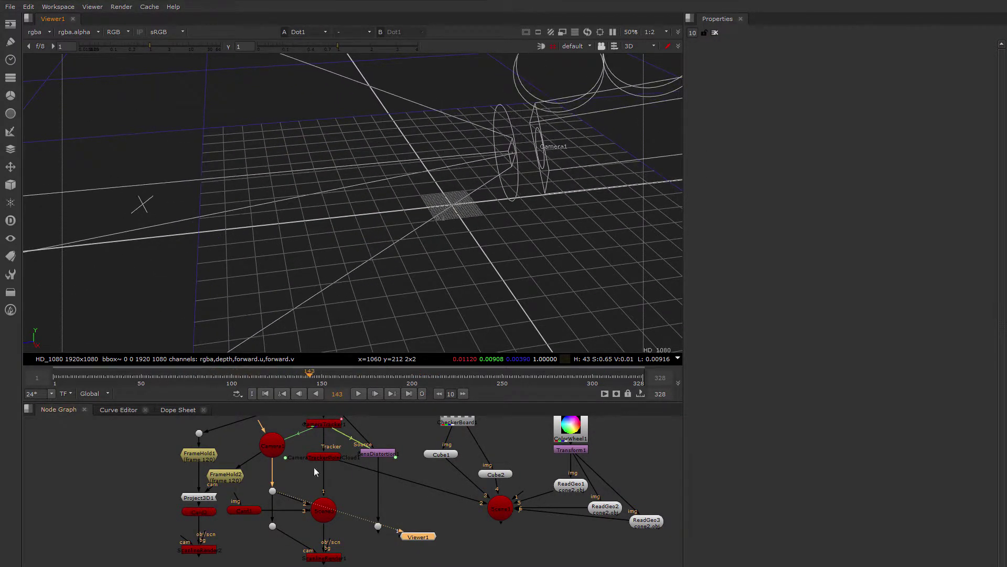
{"action": "double_click", "coordinate": [197, 504]}
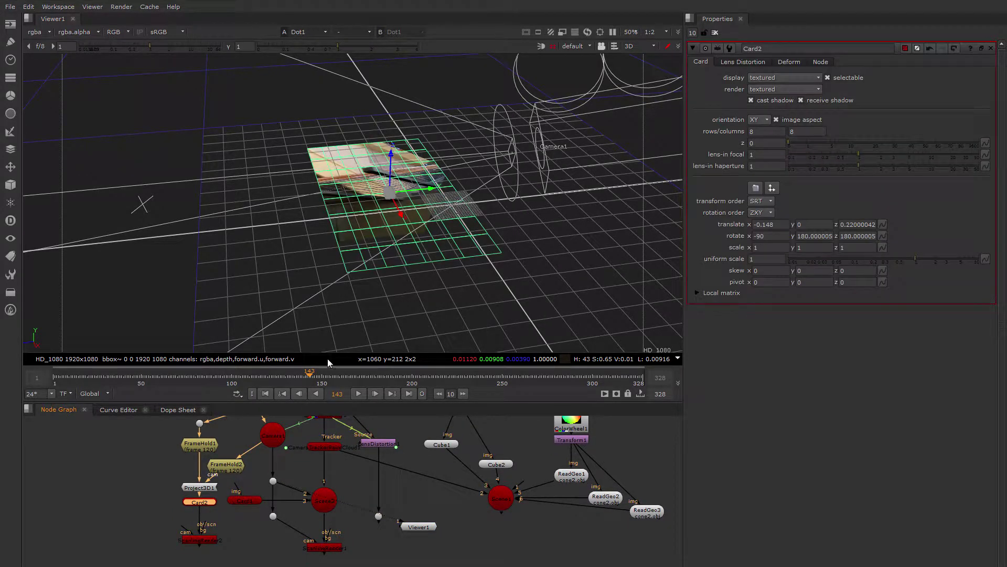
Step: Scrub to frame 171 and orbit around the card in the 3D view to examine the held projection
{"action": "left_click_drag", "start_coordinate": [300, 372], "coordinate": [367, 382]}
{"action": "left_click_drag", "start_coordinate": [454, 266], "coordinate": [339, 285], "text": "ctrl"}
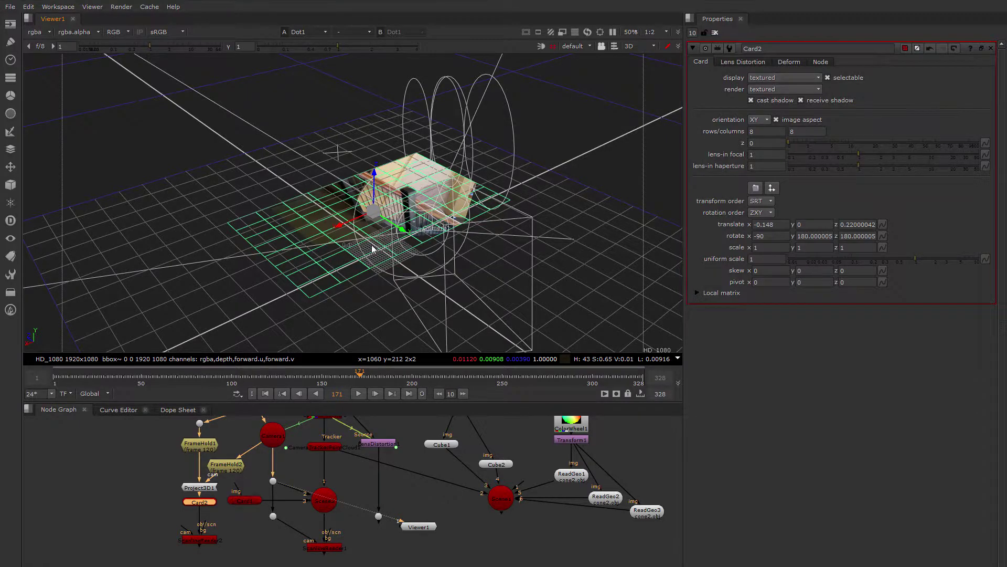
{"action": "left_click_drag", "start_coordinate": [375, 251], "coordinate": [413, 223], "text": "ctrl"}
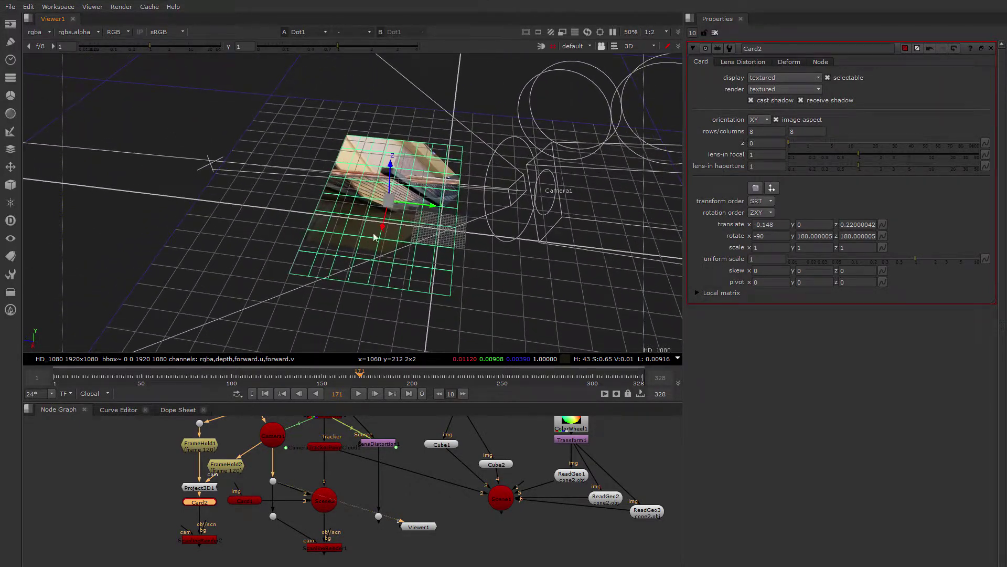
{"action": "left_click_drag", "start_coordinate": [340, 217], "coordinate": [363, 204], "text": "ctrl"}
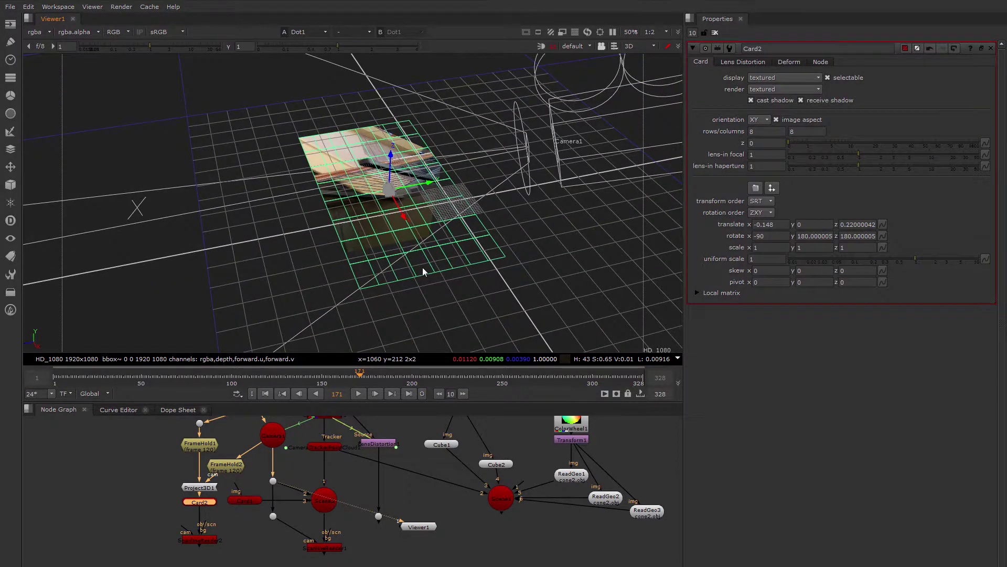
{"action": "left_click_drag", "start_coordinate": [423, 267], "coordinate": [395, 209], "text": "ctrl"}
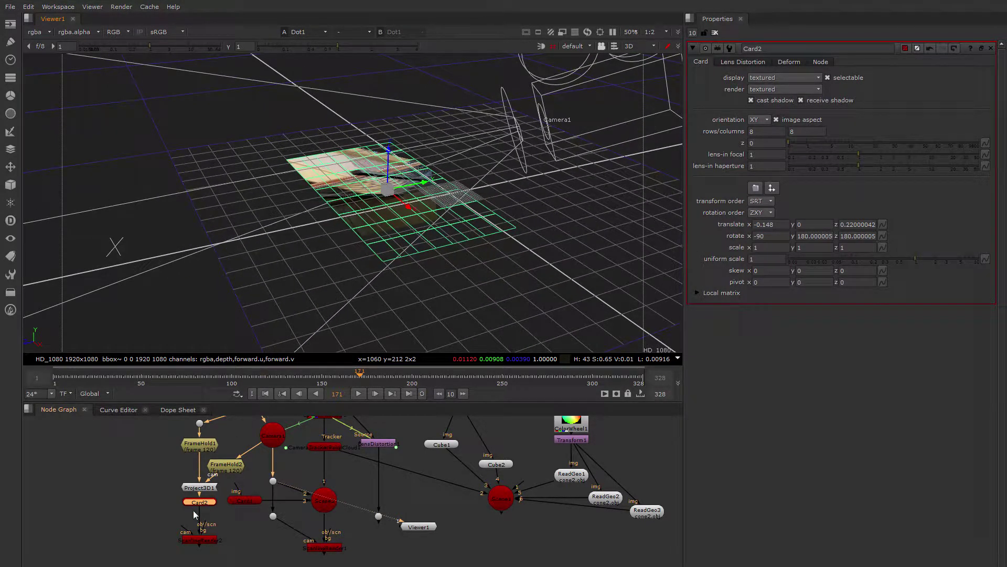
Step: View the UV ScanlineRender below Card2 in 2D to check the flattened projection at frame 171
{"action": "left_click", "coordinate": [202, 541]}
{"action": "key", "text": "1"}
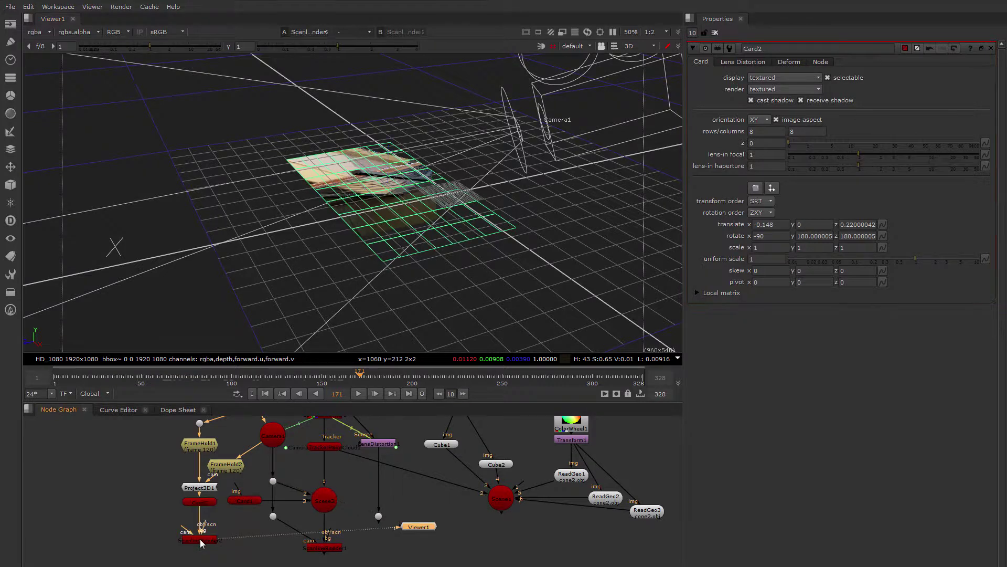
{"action": "key", "text": "Tab"}
{"action": "scroll", "coordinate": [367, 242], "scroll_direction": "down", "scroll_amount": 2}
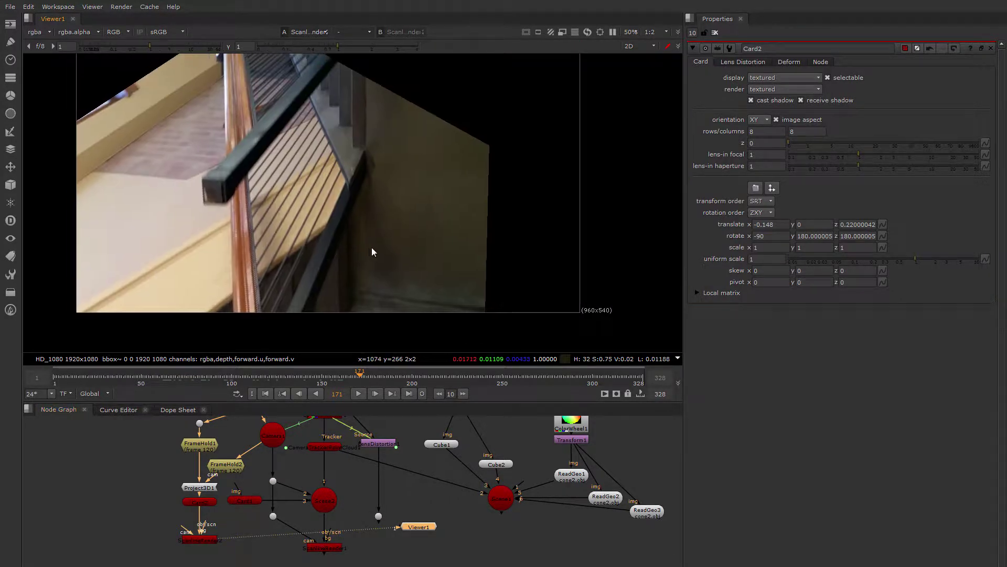
{"action": "scroll", "coordinate": [374, 256], "scroll_direction": "down", "scroll_amount": 2}
{"action": "scroll", "coordinate": [382, 272], "scroll_direction": "up", "scroll_amount": 2}
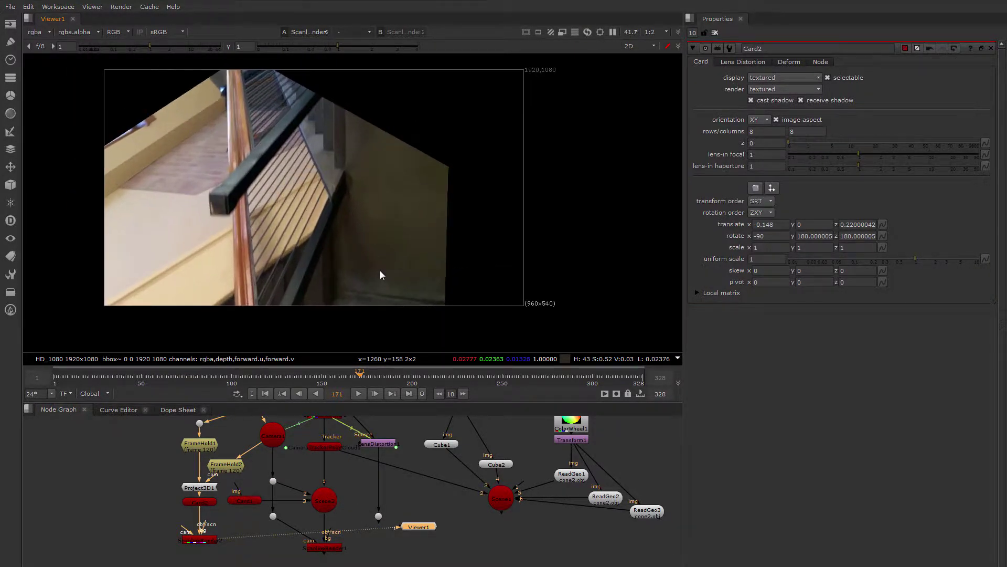
{"action": "middle_click_drag", "start_coordinate": [421, 277], "coordinate": [387, 280]}
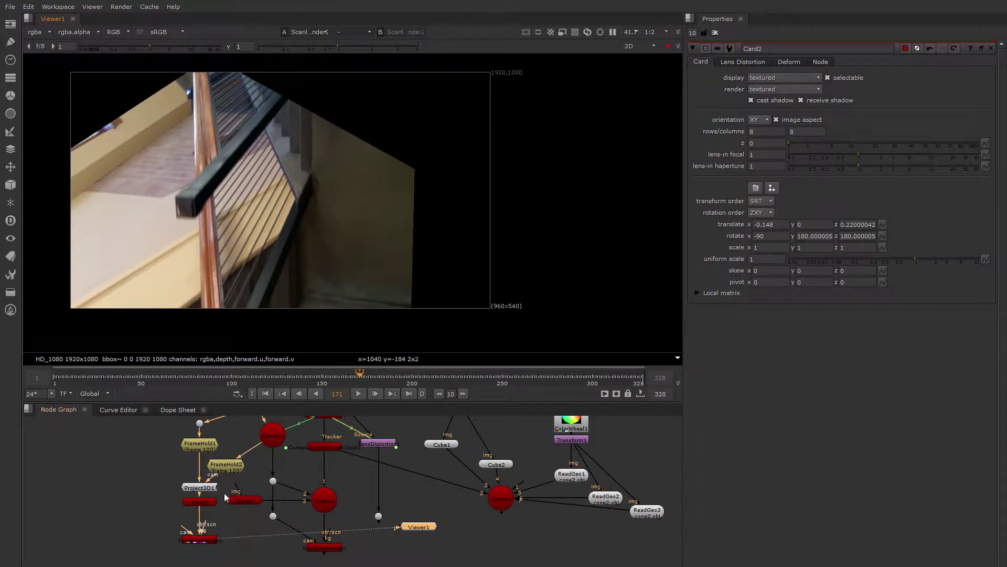
Step: Add a RotoPaint node directly below the UV ScanlineRender
{"action": "scroll", "coordinate": [225, 497], "scroll_direction": "left", "scroll_amount": 5}
{"action": "scroll", "coordinate": [225, 497], "scroll_direction": "down", "scroll_amount": 3}
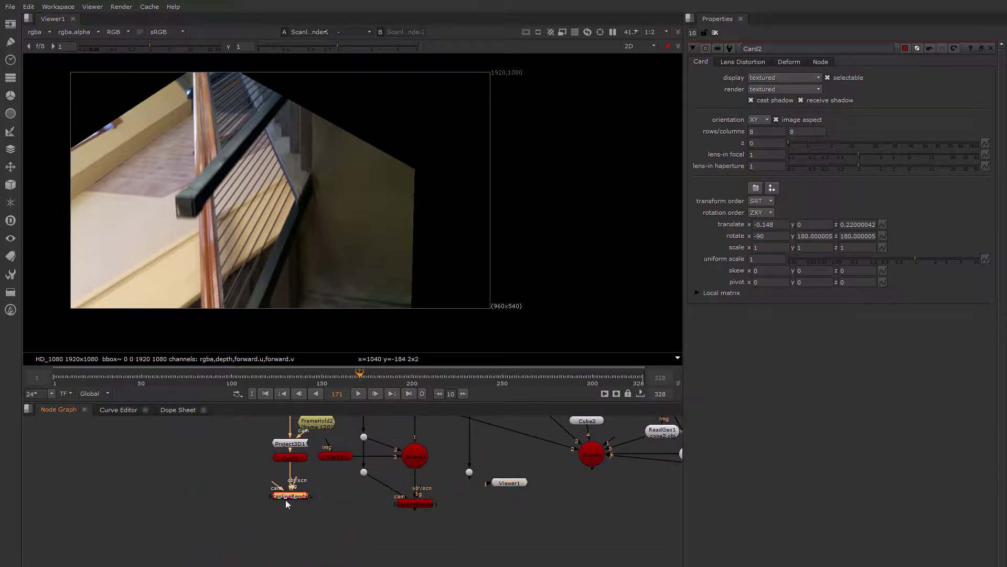
{"action": "key", "text": "Tab"}
{"action": "left_click", "coordinate": [247, 487]}
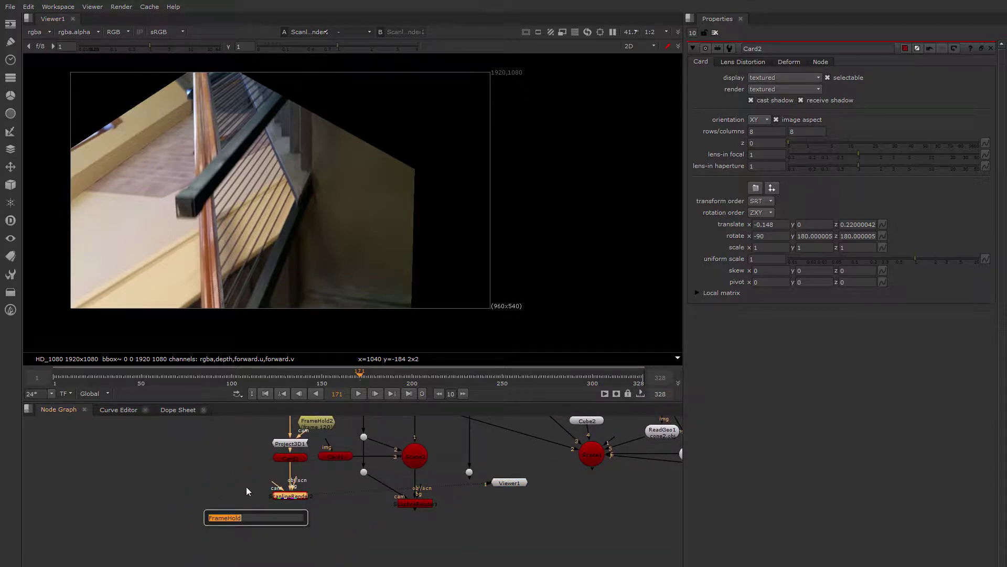
{"action": "left_click", "coordinate": [222, 485]}
{"action": "key", "text": "p"}
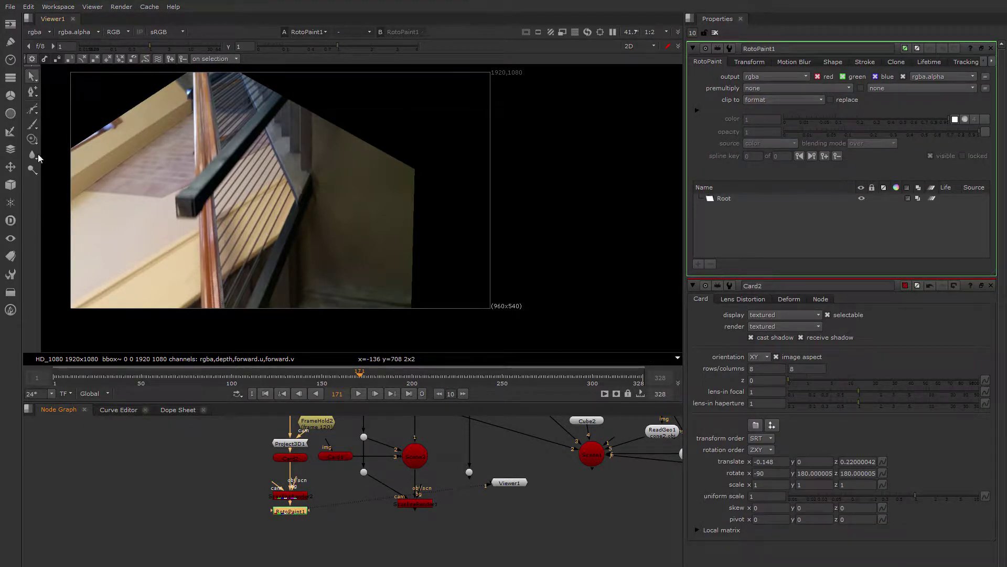
Step: With the Brush, paint a white handwritten three-line message, a first name followed by "wuz here", on the dark floor area
{"action": "left_click_drag", "start_coordinate": [32, 125], "coordinate": [58, 122]}
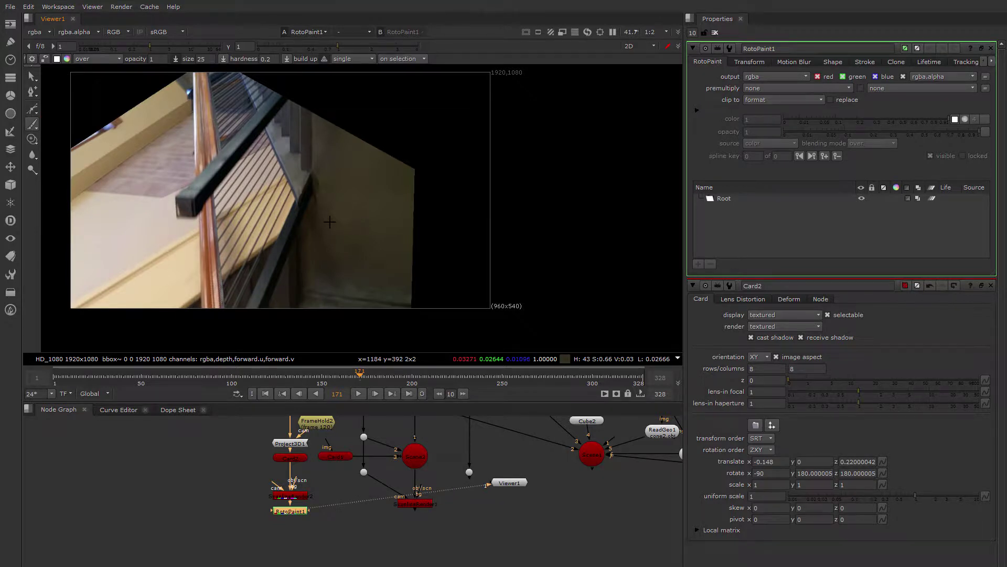
{"action": "mouse_move", "coordinate": [336, 202]}
{"action": "left_mouse_down"}
{"action": "mouse_move", "coordinate": [339, 215]}
{"action": "mouse_move", "coordinate": [404, 234]}
{"action": "left_mouse_up"}
{"action": "mouse_move", "coordinate": [320, 236]}
{"action": "left_mouse_down"}
{"action": "mouse_move", "coordinate": [339, 253]}
{"action": "mouse_move", "coordinate": [347, 238]}
{"action": "left_mouse_up"}
{"action": "left_click_drag", "start_coordinate": [349, 242], "coordinate": [384, 257]}
{"action": "mouse_move", "coordinate": [325, 265]}
{"action": "left_mouse_down"}
{"action": "mouse_move", "coordinate": [319, 281]}
{"action": "mouse_move", "coordinate": [393, 292]}
{"action": "left_mouse_up"}
Step: Set the lifetime of all five brush strokes in RotoPaint1 to all frames
{"action": "left_click", "coordinate": [733, 241], "text": "shift"}
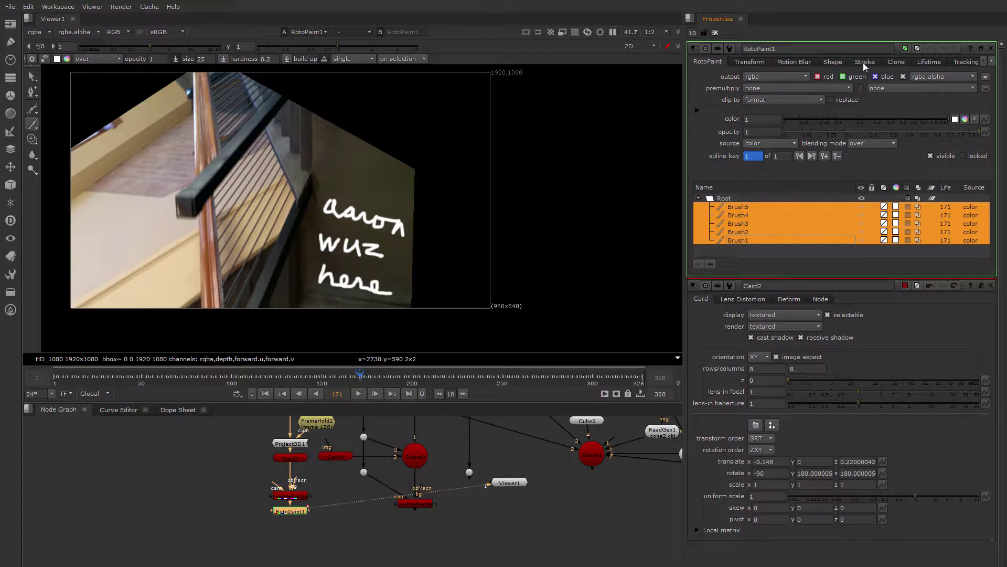
{"action": "left_click", "coordinate": [929, 61]}
{"action": "left_click", "coordinate": [770, 76]}
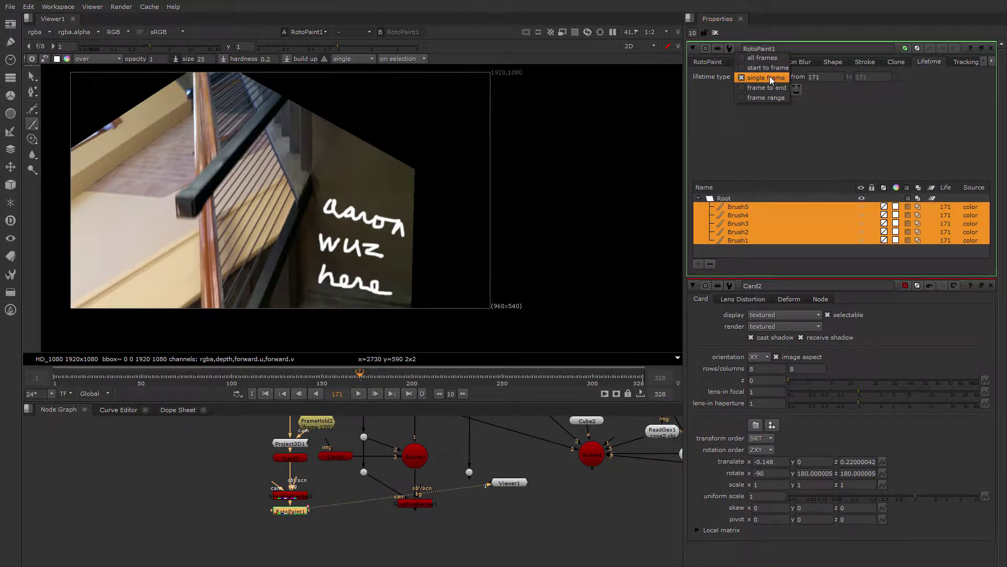
{"action": "left_click", "coordinate": [761, 58]}
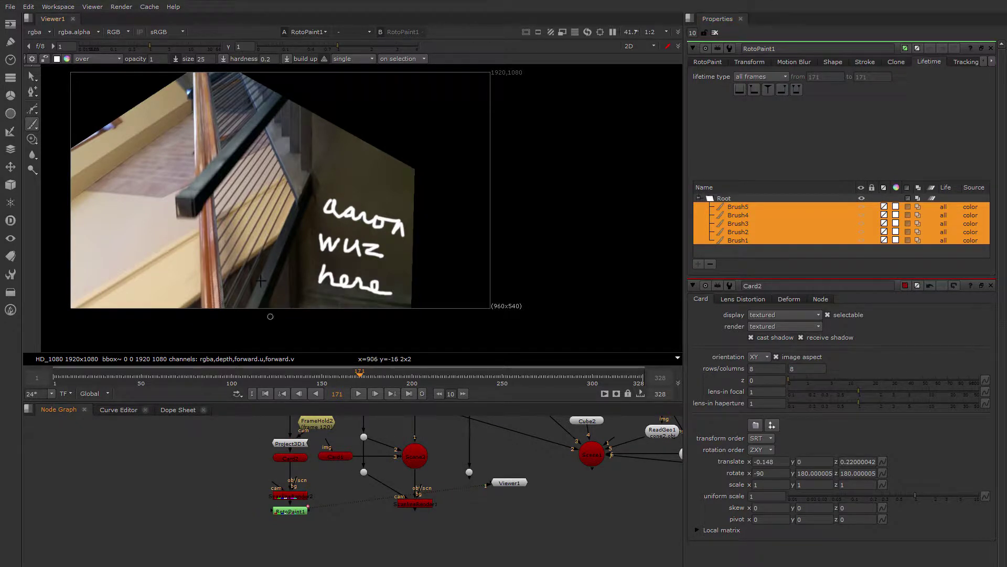
{"action": "middle_click_drag", "start_coordinate": [232, 172], "coordinate": [212, 169]}
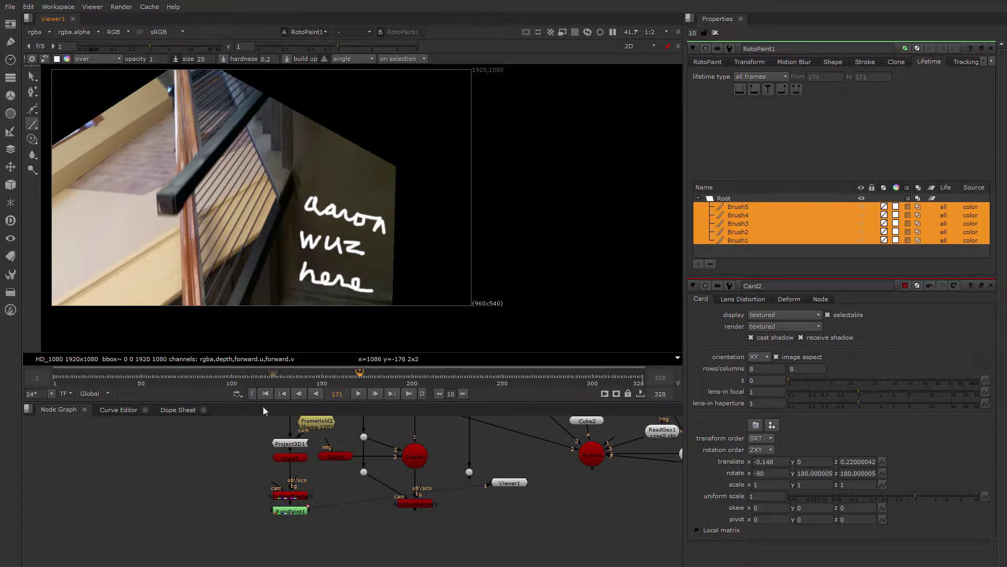
Step: Create a Roto node beside RotoPaint1 and draw a rectangle around the painted dark floor area
{"action": "middle_click_drag", "start_coordinate": [231, 476], "coordinate": [262, 466]}
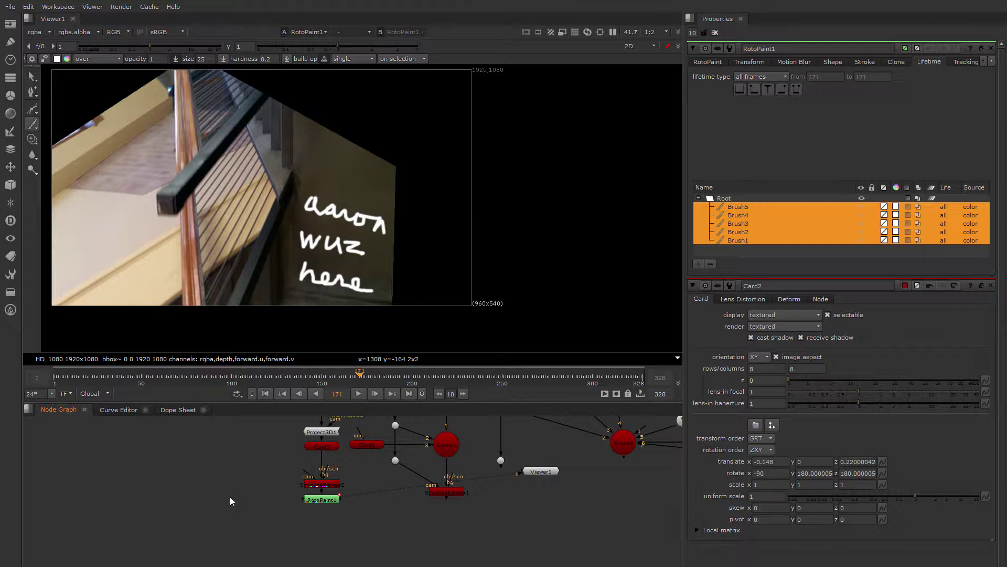
{"action": "key", "text": "o"}
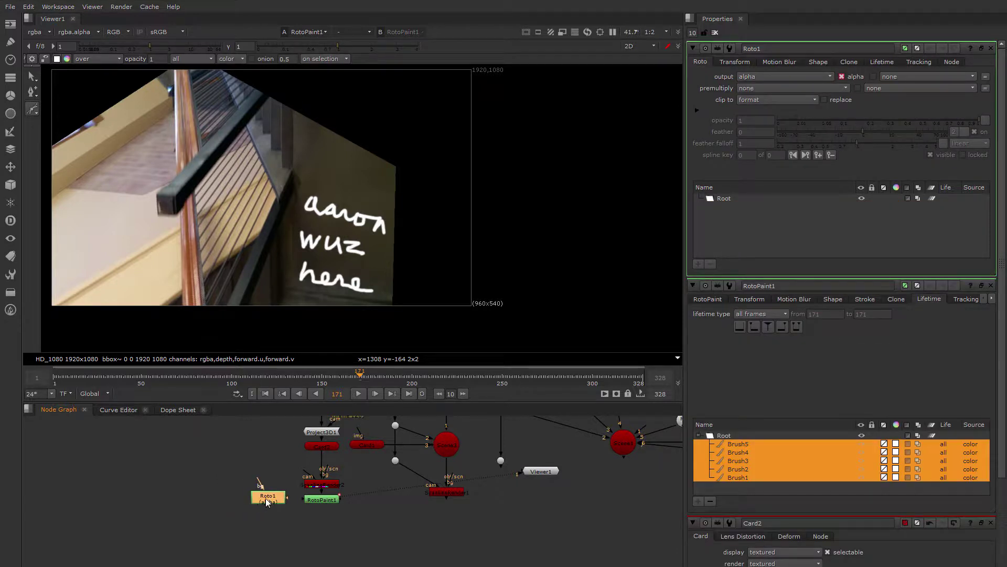
{"action": "left_click", "coordinate": [32, 110]}
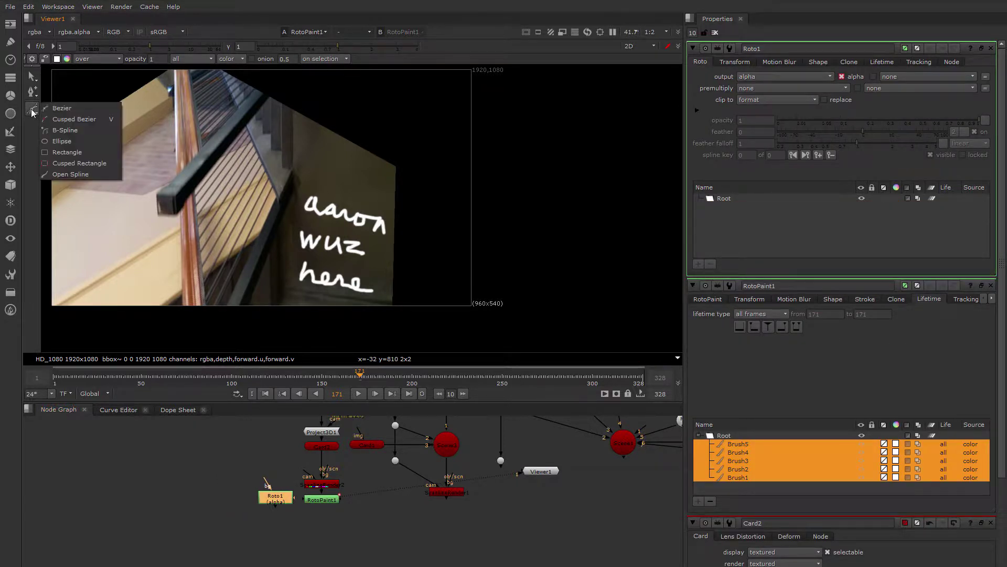
{"action": "left_click", "coordinate": [74, 153]}
{"action": "left_click_drag", "start_coordinate": [423, 108], "coordinate": [406, 155]}
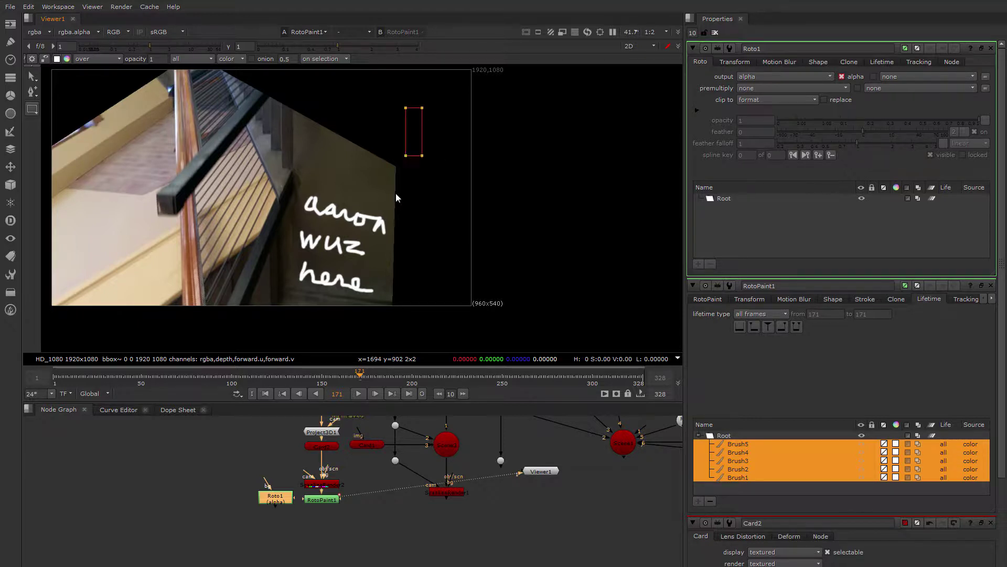
{"action": "left_click_drag", "start_coordinate": [396, 198], "coordinate": [294, 311]}
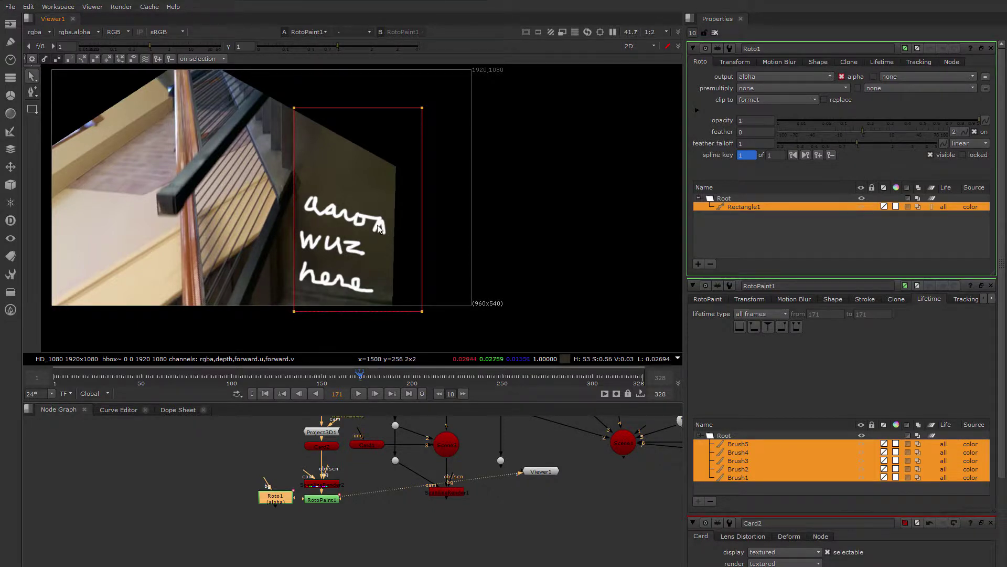
Step: Combine RotoPaint1 and Roto1 with an In merge so only the floor patch is kept, and check its alpha
{"action": "left_click", "coordinate": [320, 499]}
{"action": "left_click", "coordinate": [284, 503]}
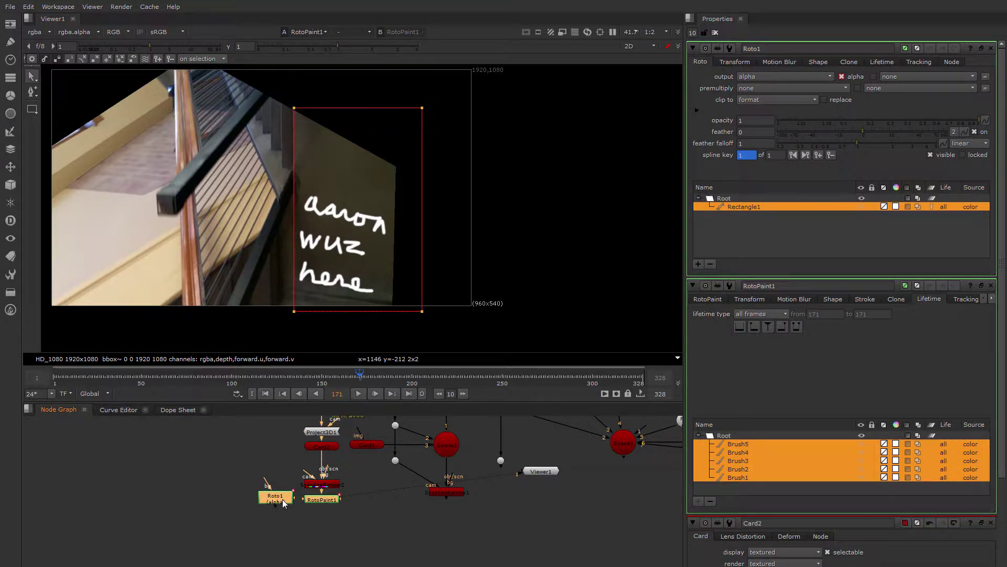
{"action": "key", "text": "Tab"}
{"action": "type", "text": "In"}
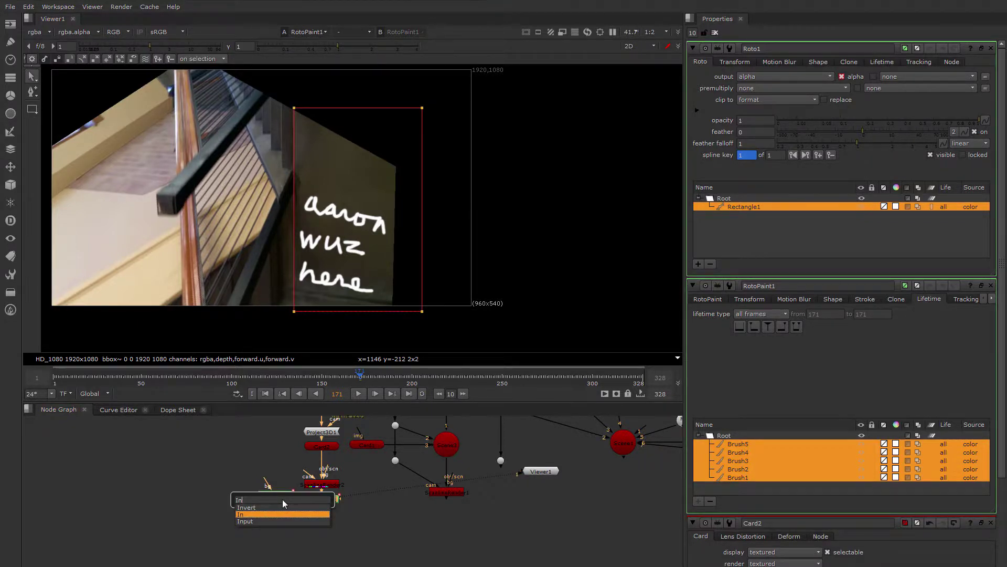
{"action": "key", "text": "Return"}
{"action": "key", "text": "a"}
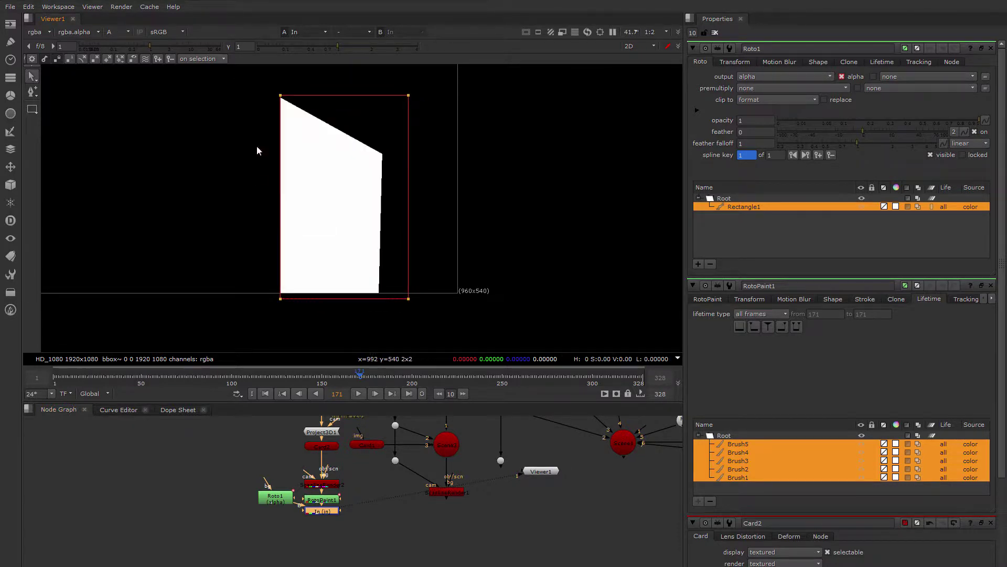
{"action": "key", "text": "a"}
Step: Duplicate Card2 and attach the copy below the In merge
{"action": "middle_click_drag", "start_coordinate": [351, 515], "coordinate": [281, 502]}
{"action": "middle_click_drag", "start_coordinate": [245, 448], "coordinate": [256, 461]}
{"action": "left_click", "coordinate": [270, 454]}
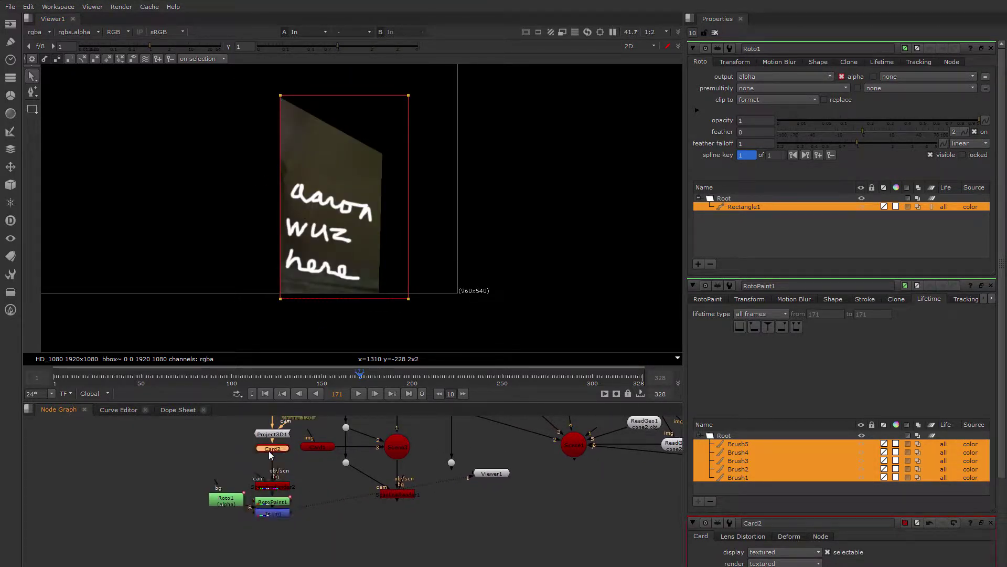
{"action": "key", "text": "ctrl+v"}
{"action": "left_click_drag", "start_coordinate": [297, 524], "coordinate": [273, 514]}
{"action": "middle_click_drag", "start_coordinate": [304, 511], "coordinate": [301, 467]}
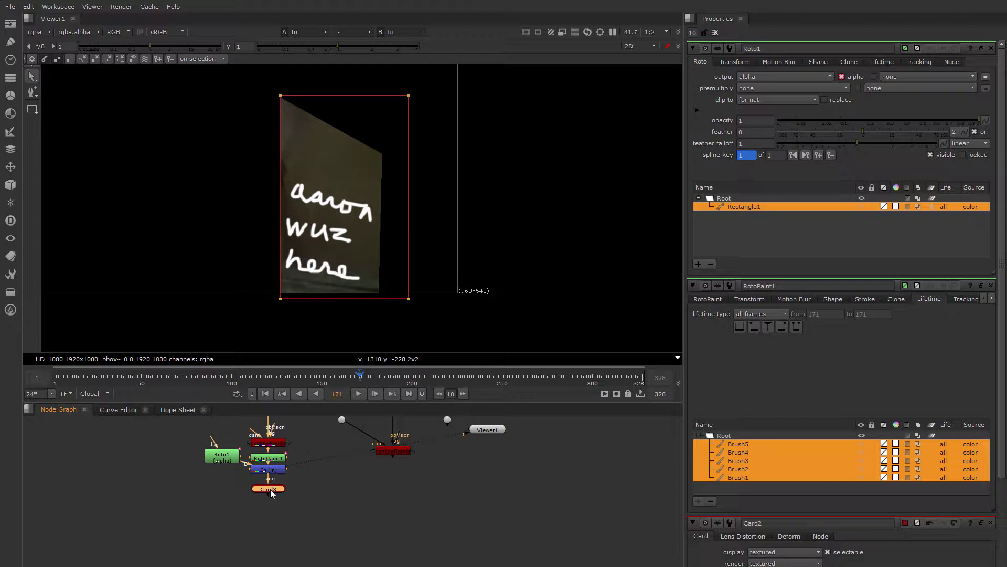
Step: View the duplicated card in 3D, close all node properties and orbit in to examine the painted floor patch
{"action": "key", "text": "1"}
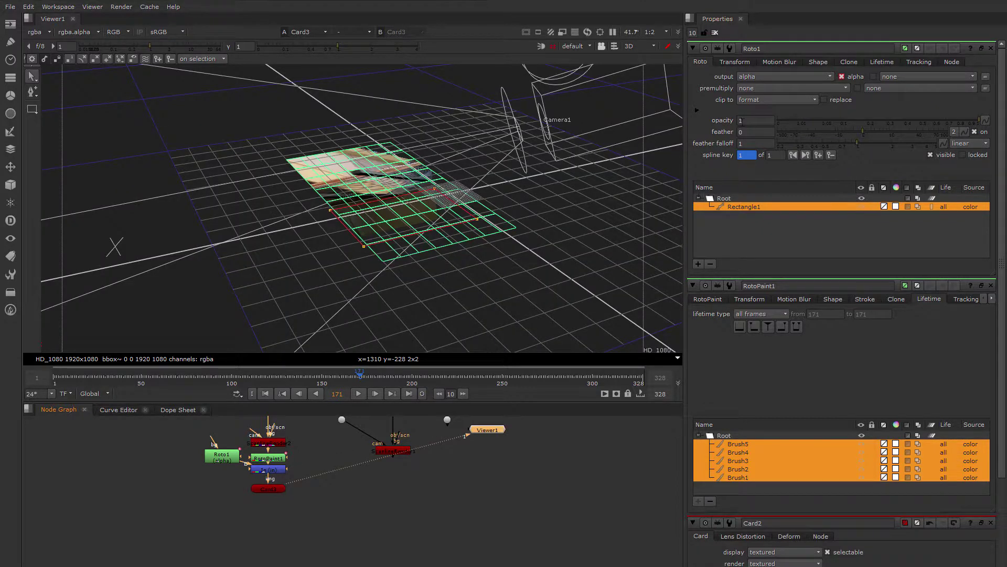
{"action": "left_click", "coordinate": [715, 33]}
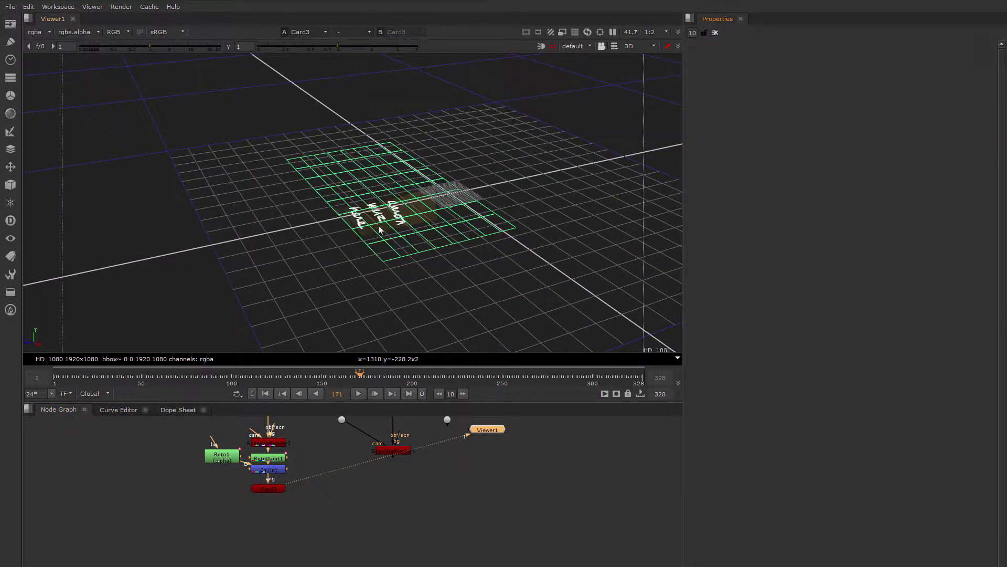
{"action": "left_click_drag", "start_coordinate": [349, 218], "coordinate": [433, 226], "text": "ctrl"}
{"action": "scroll", "coordinate": [420, 170], "scroll_direction": "up", "scroll_amount": 3}
{"action": "scroll", "coordinate": [440, 475], "scroll_direction": "down", "scroll_amount": 2}
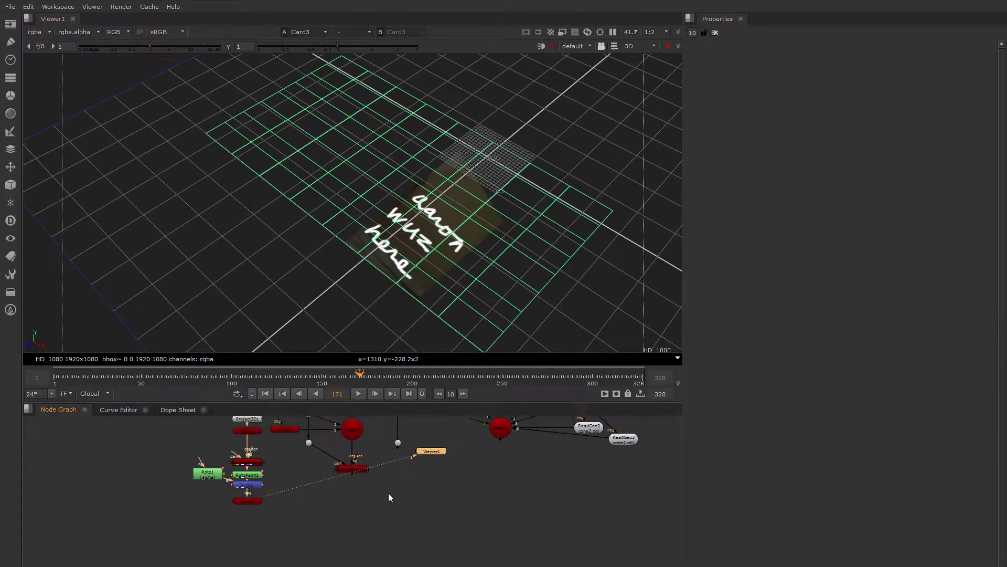
Step: Create a new ScanlineRender node and connect its obj/scn input to the duplicated card
{"action": "middle_click_drag", "start_coordinate": [389, 493], "coordinate": [326, 510]}
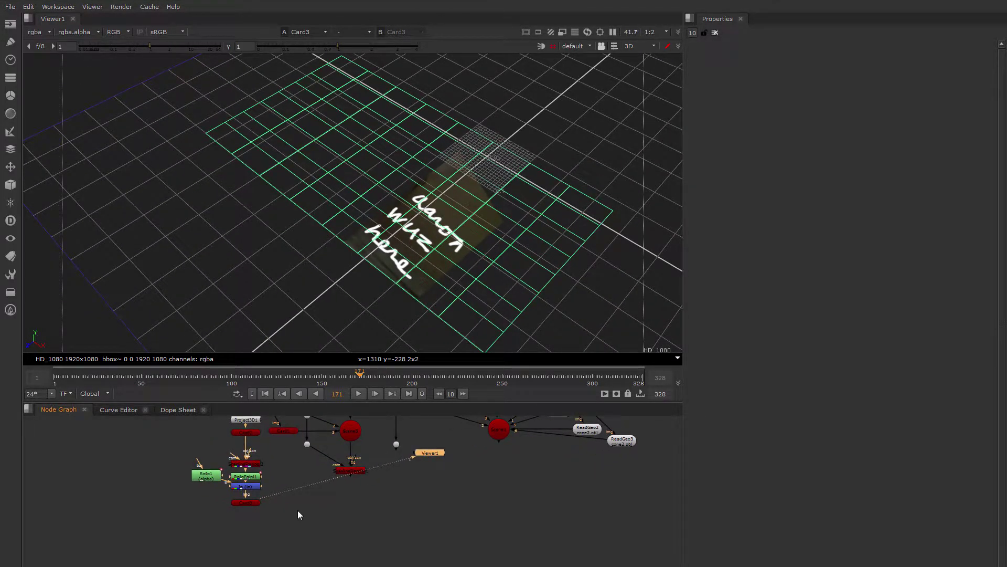
{"action": "left_click", "coordinate": [250, 504]}
{"action": "left_click", "coordinate": [331, 505]}
{"action": "key", "text": "Tab"}
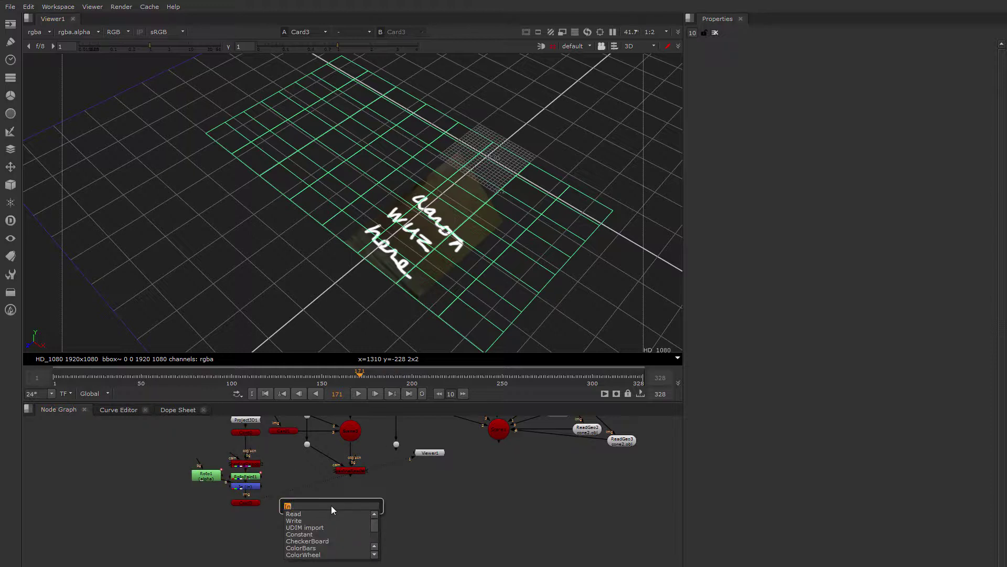
{"action": "type", "text": "scan"}
{"action": "key", "text": "Down"}
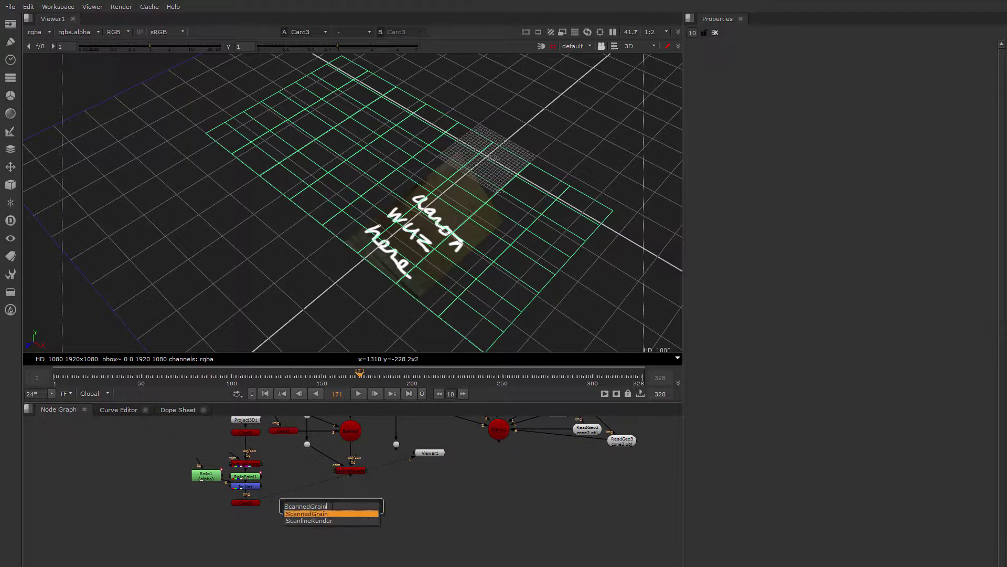
{"action": "key", "text": "Down"}
{"action": "key", "text": "Return"}
{"action": "scroll", "coordinate": [331, 503], "scroll_direction": "up", "scroll_amount": 1}
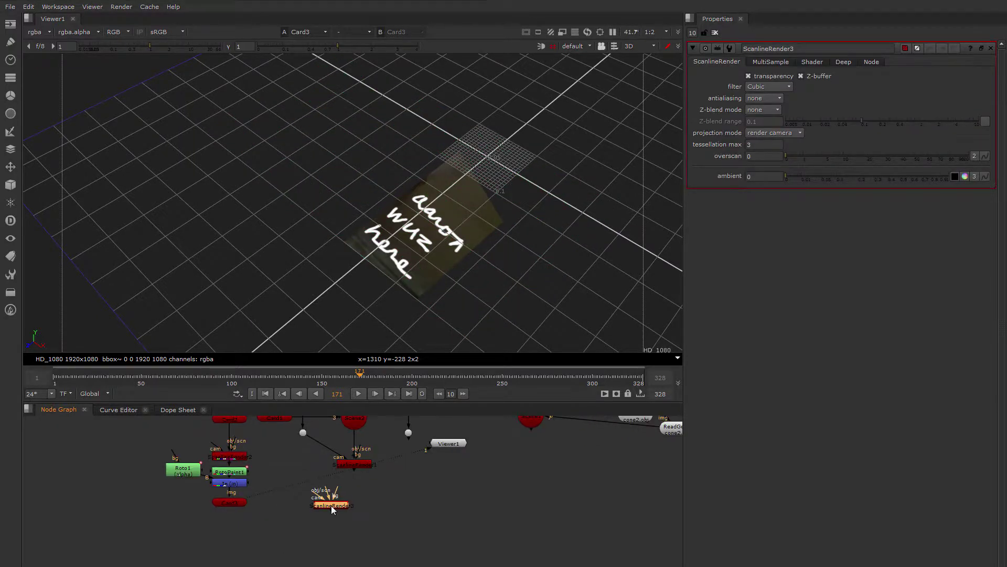
{"action": "left_click_drag", "start_coordinate": [331, 505], "coordinate": [235, 503]}
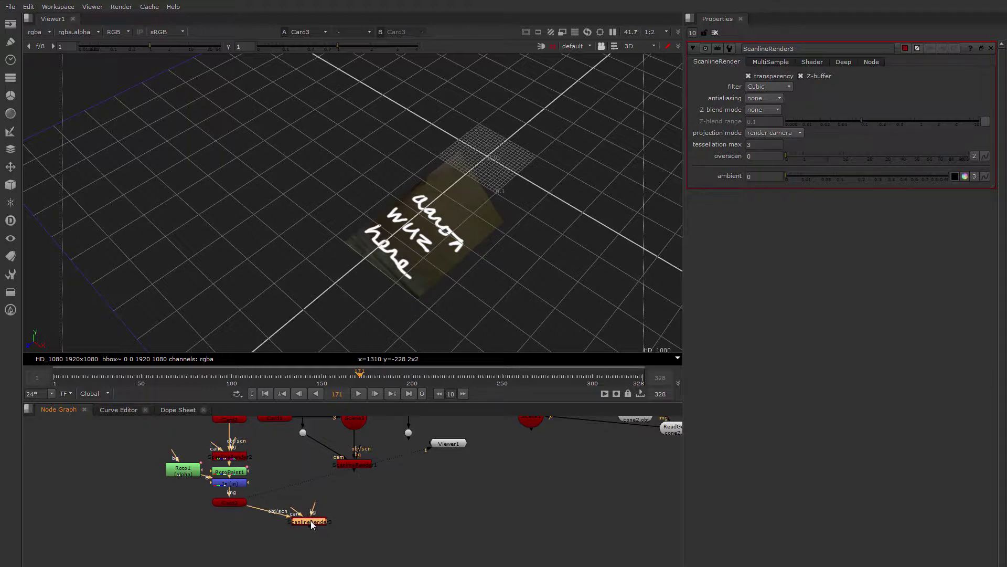
{"action": "scroll", "coordinate": [325, 519], "scroll_direction": "down", "scroll_amount": 3}
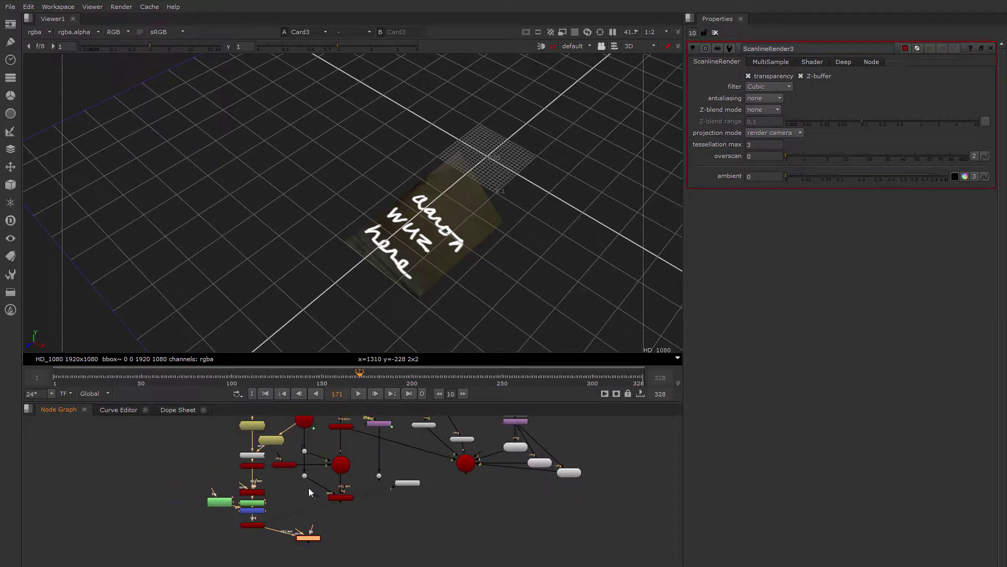
Step: Connect ScanlineRender3's cam input to the scene camera through the existing dot and align the node beneath that dot
{"action": "left_click_drag", "start_coordinate": [311, 527], "coordinate": [305, 423]}
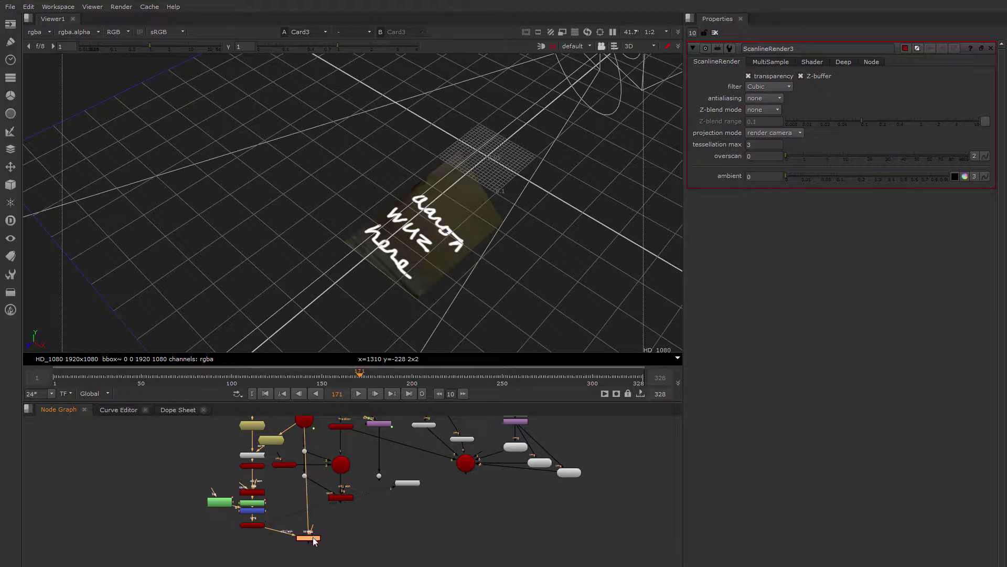
{"action": "left_click_drag", "start_coordinate": [310, 538], "coordinate": [304, 450]}
{"action": "scroll", "coordinate": [321, 534], "scroll_direction": "up", "scroll_amount": 2}
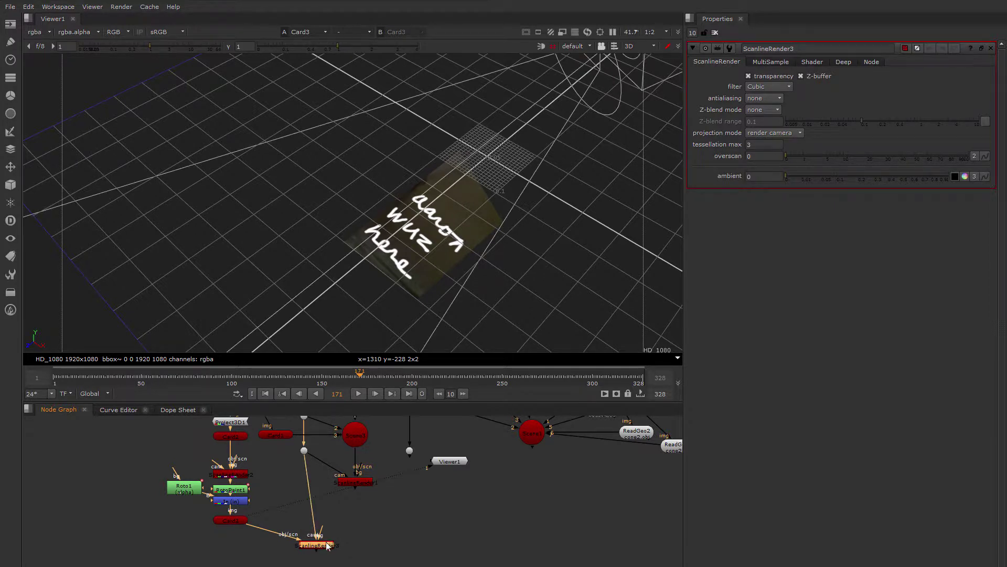
{"action": "left_click_drag", "start_coordinate": [327, 546], "coordinate": [310, 546]}
Step: View ScanlineRender3's output in 2D and scrub back to frame 72 to check the rendered floor patch
{"action": "key", "text": "1"}
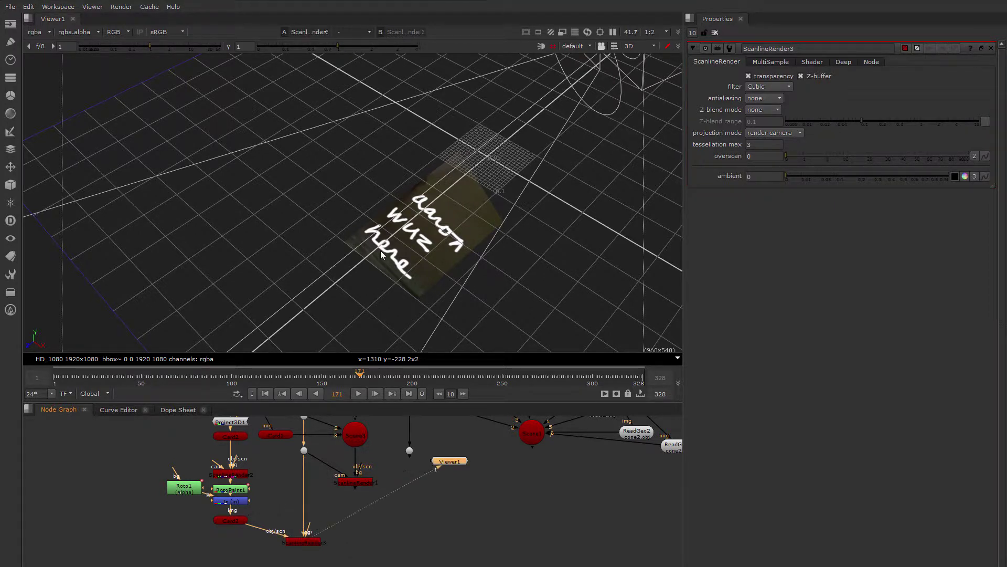
{"action": "left_click", "coordinate": [311, 537]}
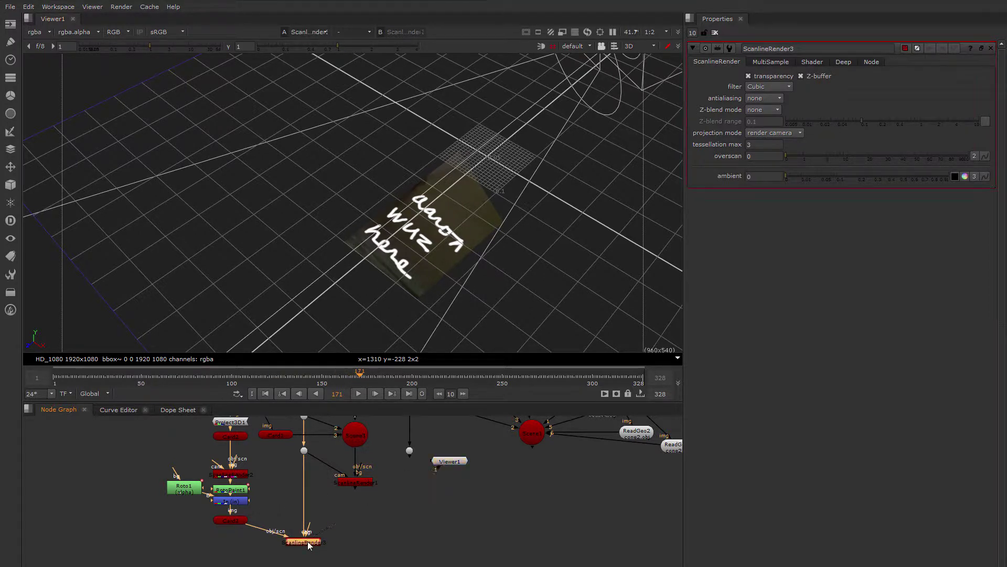
{"action": "key", "text": "Tab"}
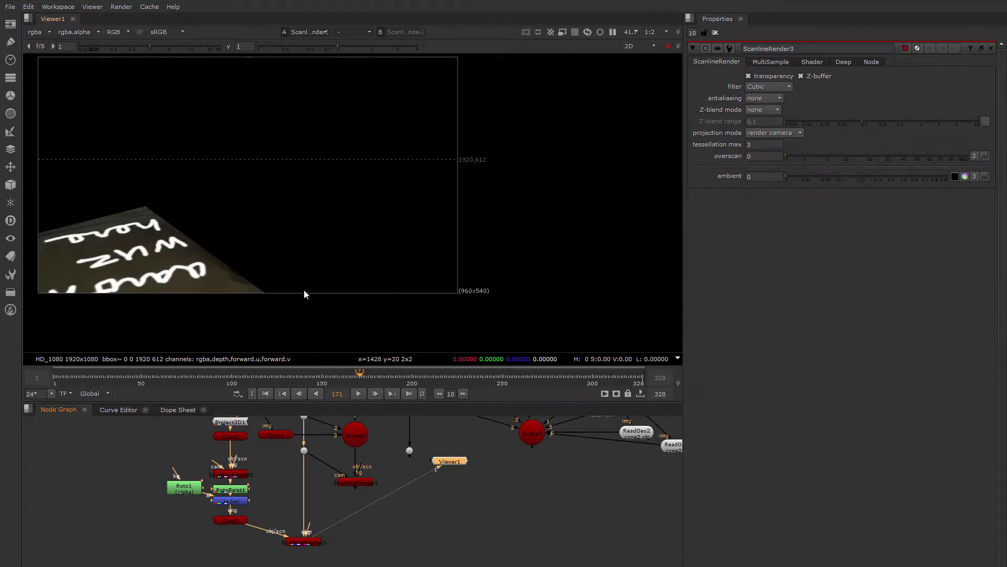
{"action": "left_click_drag", "start_coordinate": [341, 367], "coordinate": [166, 385]}
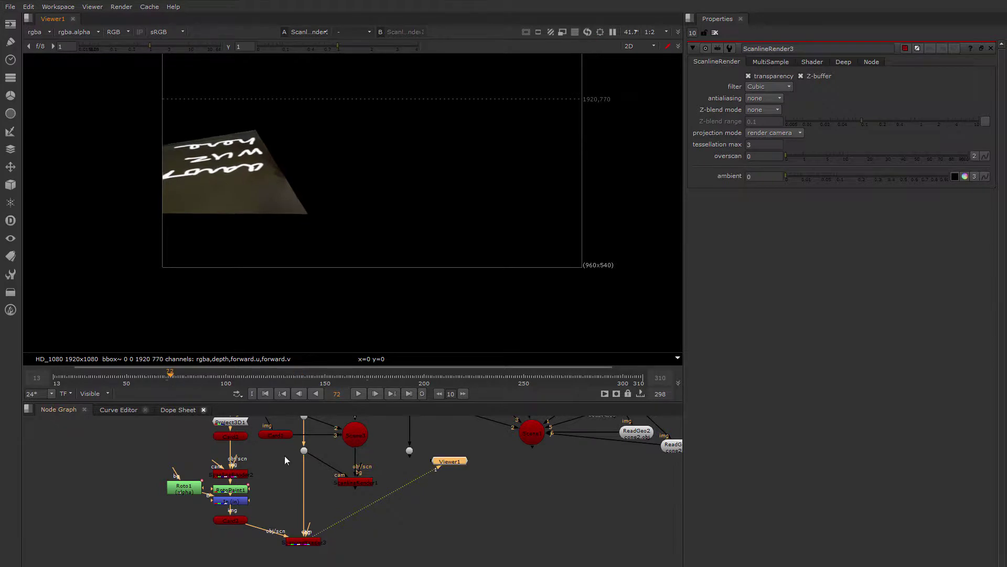
Step: Connect ScanlineRender3's bg input to the footage's dot and scrub to frame 139 to check the painted patch over the plate
{"action": "scroll", "coordinate": [396, 518], "scroll_direction": "down", "scroll_amount": 2}
{"action": "middle_click_drag", "start_coordinate": [396, 518], "coordinate": [304, 506]}
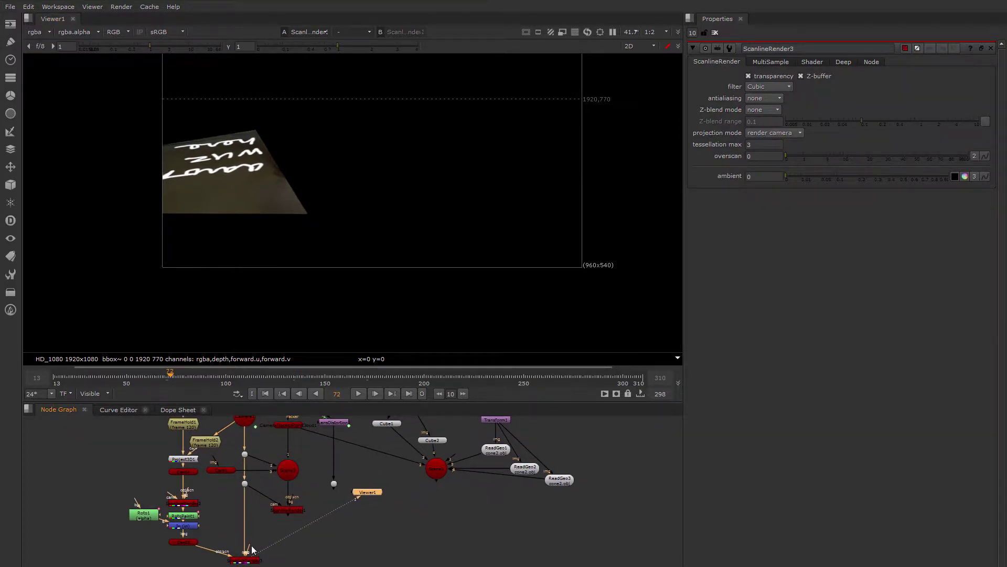
{"action": "left_click_drag", "start_coordinate": [252, 549], "coordinate": [334, 483]}
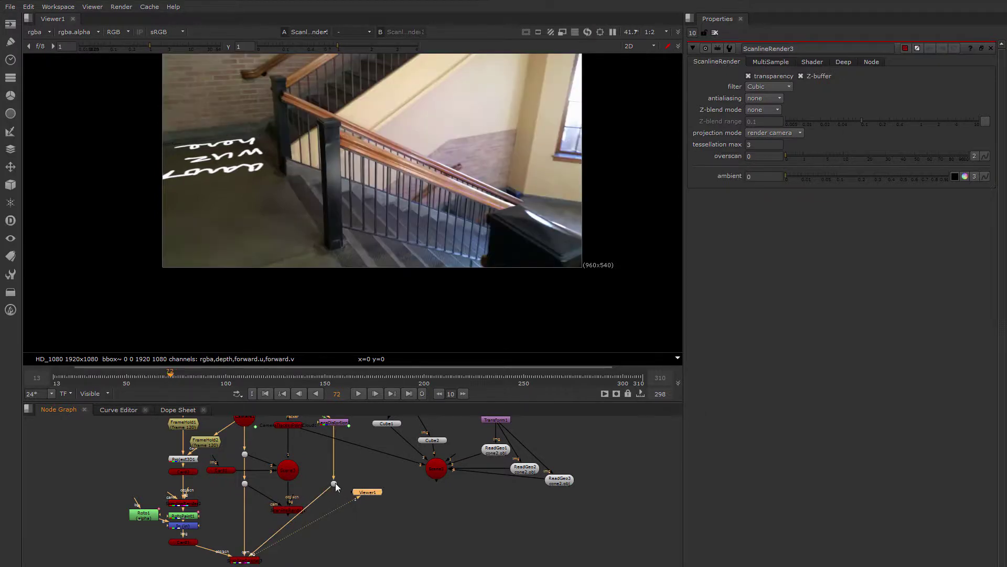
{"action": "left_click_drag", "start_coordinate": [165, 374], "coordinate": [348, 386]}
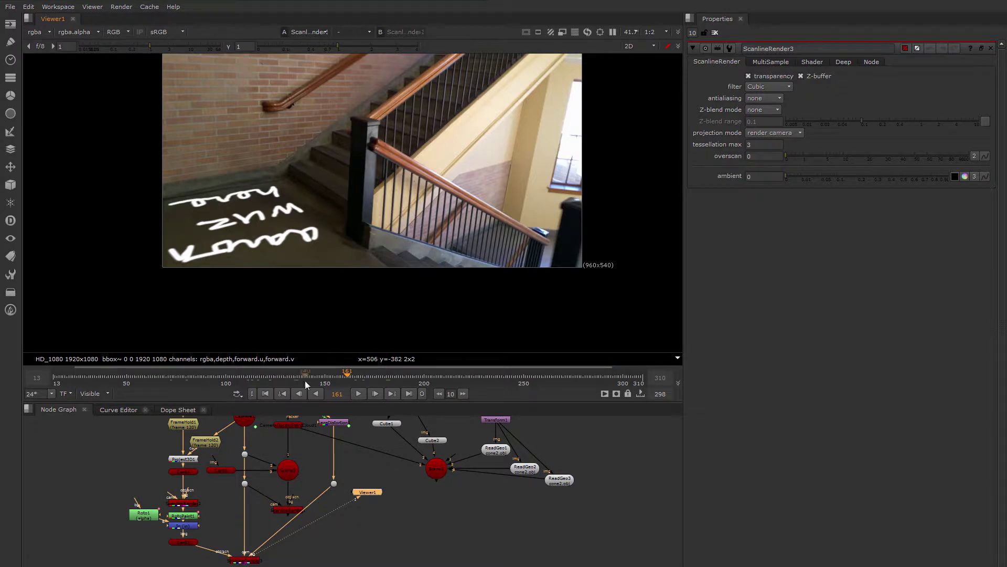
{"action": "left_click_drag", "start_coordinate": [344, 378], "coordinate": [304, 378]}
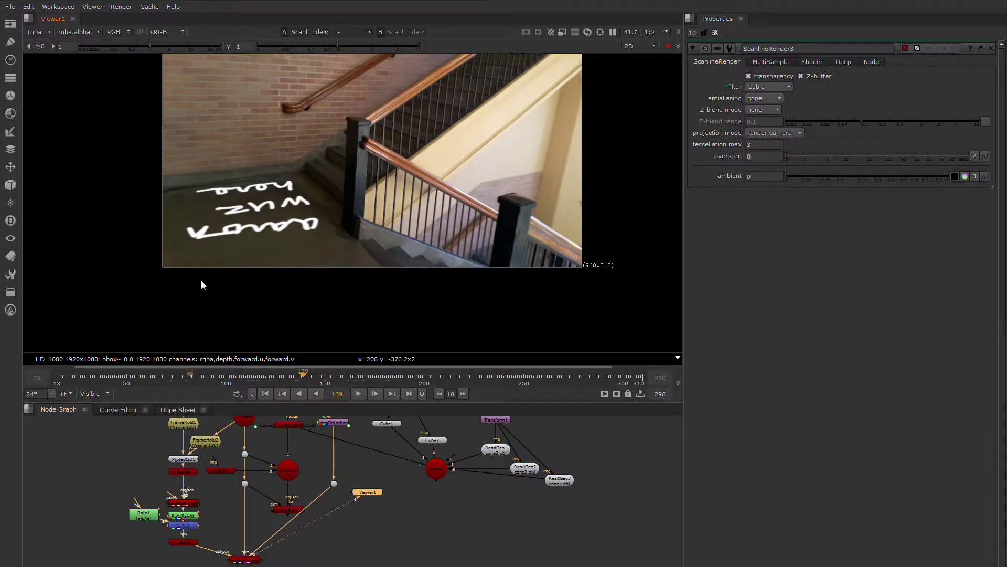
Step: Set the feather of Roto1's Rectangle1 shape to 1.6 to soften the floor patch's edges
{"action": "middle_click_drag", "start_coordinate": [154, 530], "coordinate": [196, 500]}
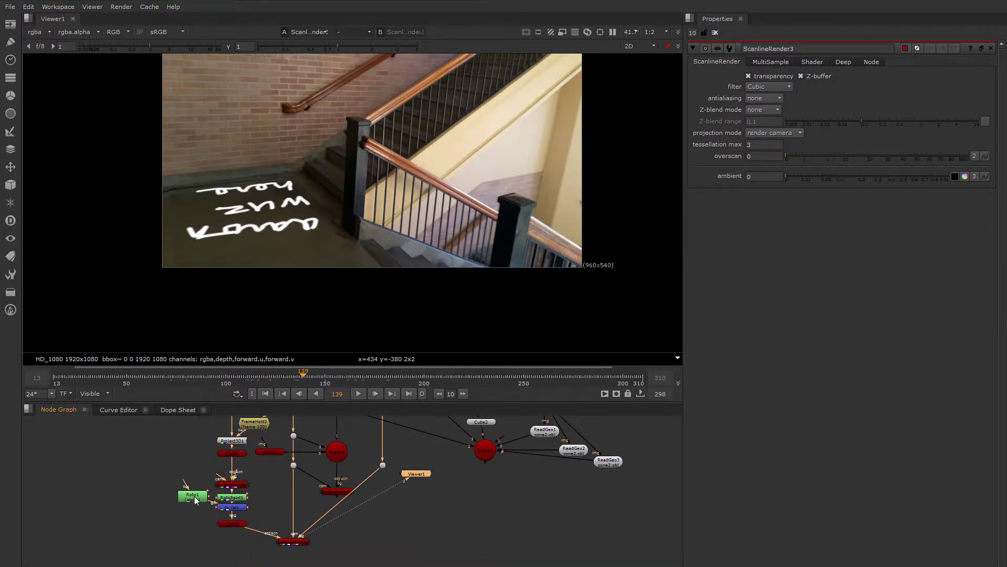
{"action": "double_click", "coordinate": [193, 497]}
{"action": "left_click", "coordinate": [744, 207]}
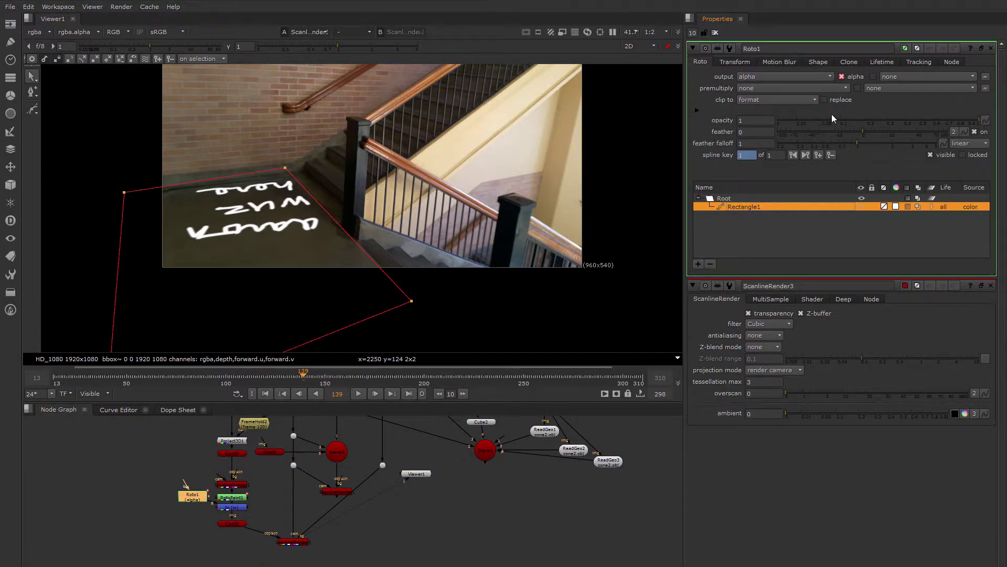
{"action": "mouse_move", "coordinate": [871, 131]}
{"action": "left_mouse_down"}
{"action": "mouse_move", "coordinate": [891, 130]}
{"action": "mouse_move", "coordinate": [873, 128]}
{"action": "left_mouse_up"}
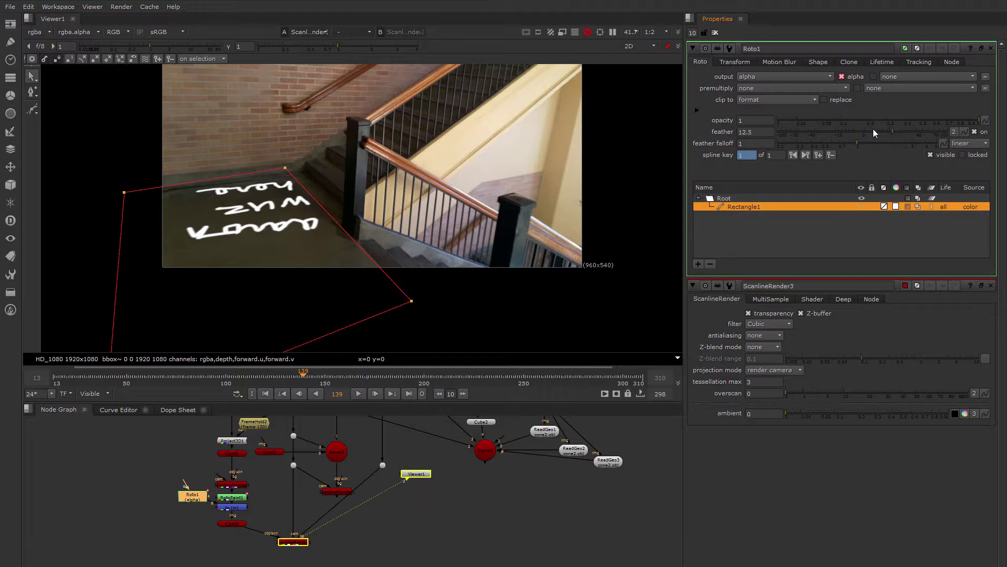
Step: Scrub to frame 92, inspect the feathered patch edges up close and close all node properties
{"action": "middle_click_drag", "start_coordinate": [266, 258], "coordinate": [263, 233]}
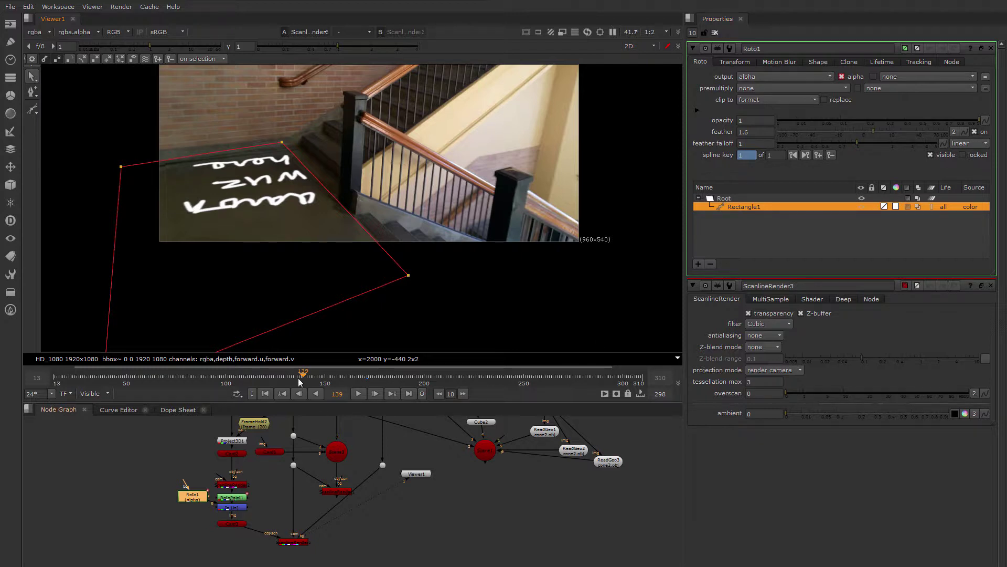
{"action": "left_click_drag", "start_coordinate": [291, 376], "coordinate": [211, 376]}
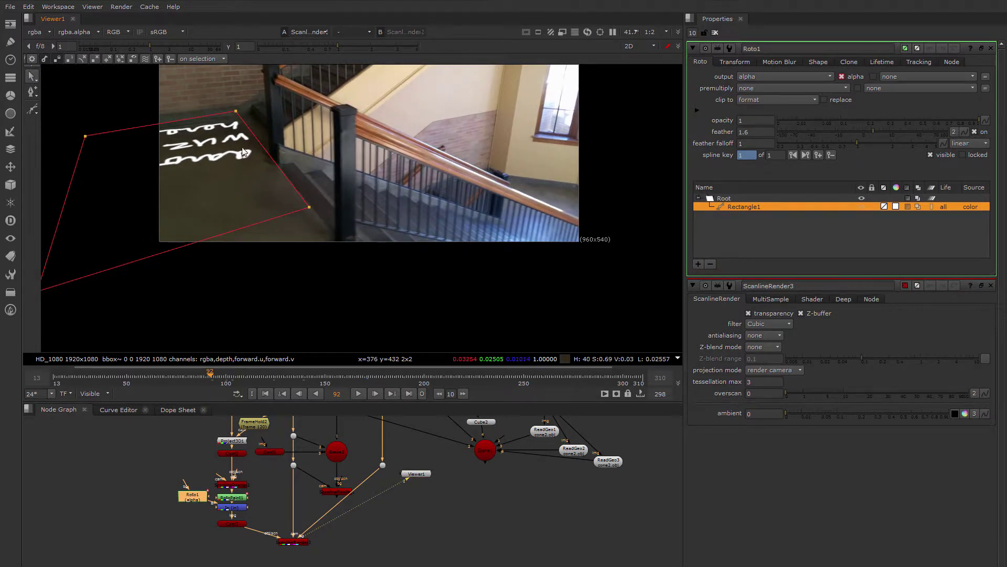
{"action": "middle_click_drag", "start_coordinate": [240, 157], "coordinate": [270, 175]}
{"action": "scroll", "coordinate": [260, 163], "scroll_direction": "up", "scroll_amount": 3}
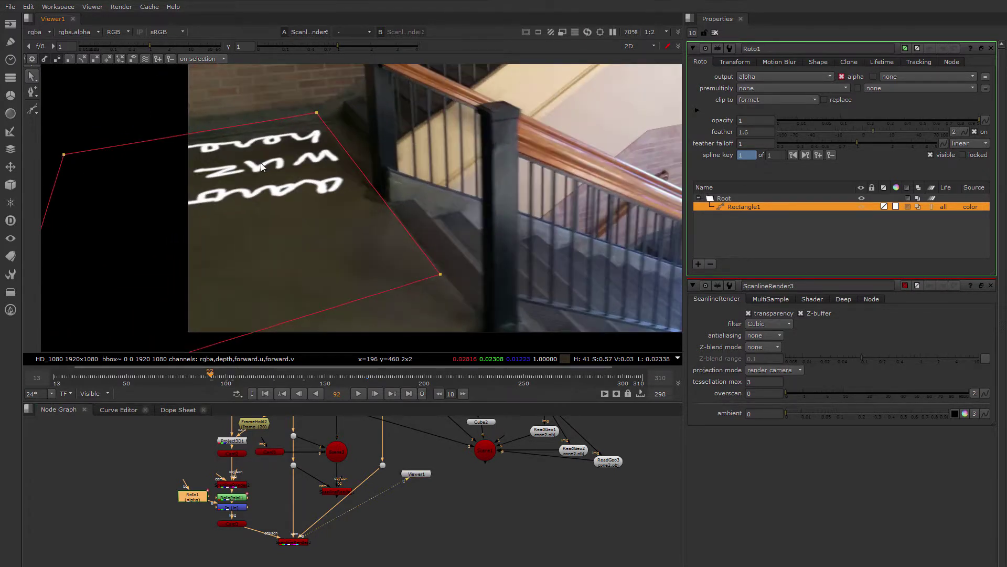
{"action": "left_click", "coordinate": [714, 33]}
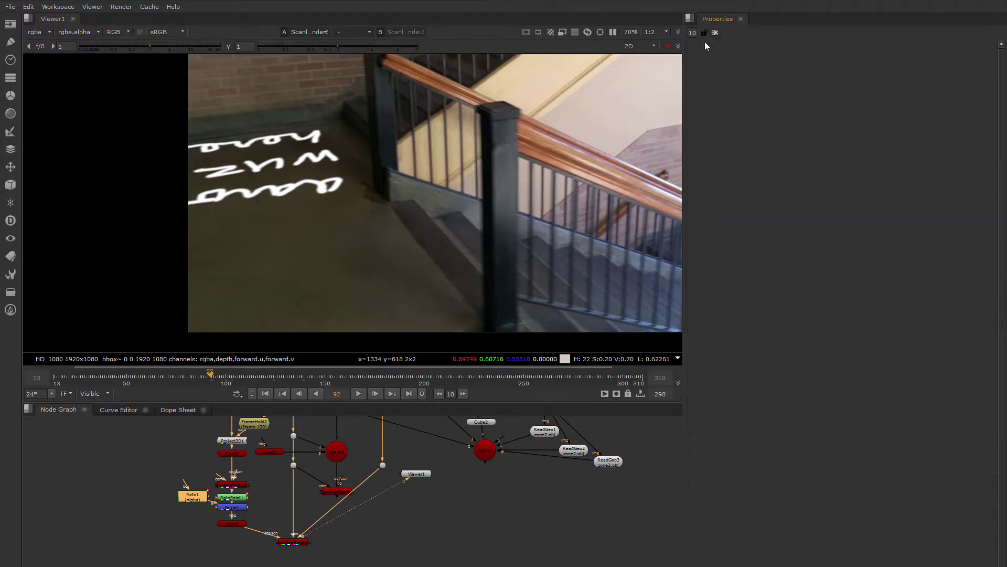
{"action": "middle_click_drag", "start_coordinate": [255, 217], "coordinate": [269, 222]}
Step: View the UV-projection ScanlineRender above RotoPaint1 and examine the unwrapped floor area up close
{"action": "middle_click_drag", "start_coordinate": [219, 503], "coordinate": [309, 479]}
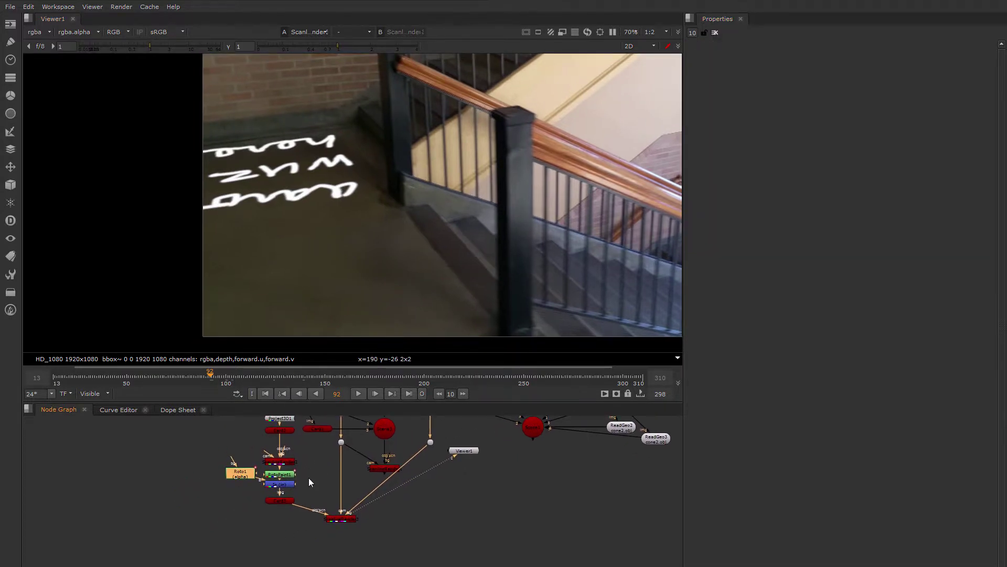
{"action": "left_click", "coordinate": [283, 463]}
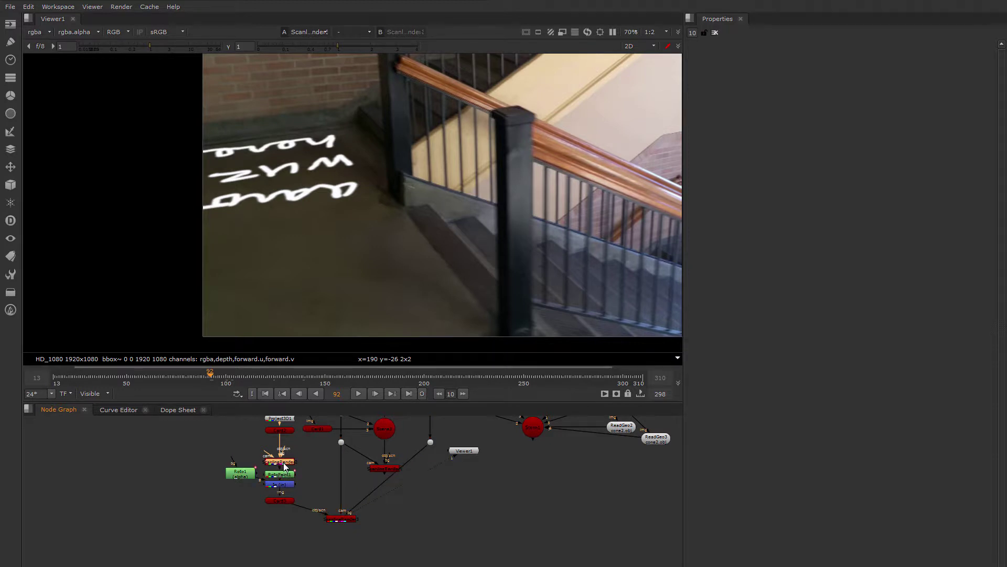
{"action": "key", "text": "1"}
{"action": "scroll", "coordinate": [466, 233], "scroll_direction": "down", "scroll_amount": 3}
{"action": "middle_click_drag", "start_coordinate": [466, 237], "coordinate": [324, 223]}
{"action": "scroll", "coordinate": [394, 246], "scroll_direction": "up", "scroll_amount": 2}
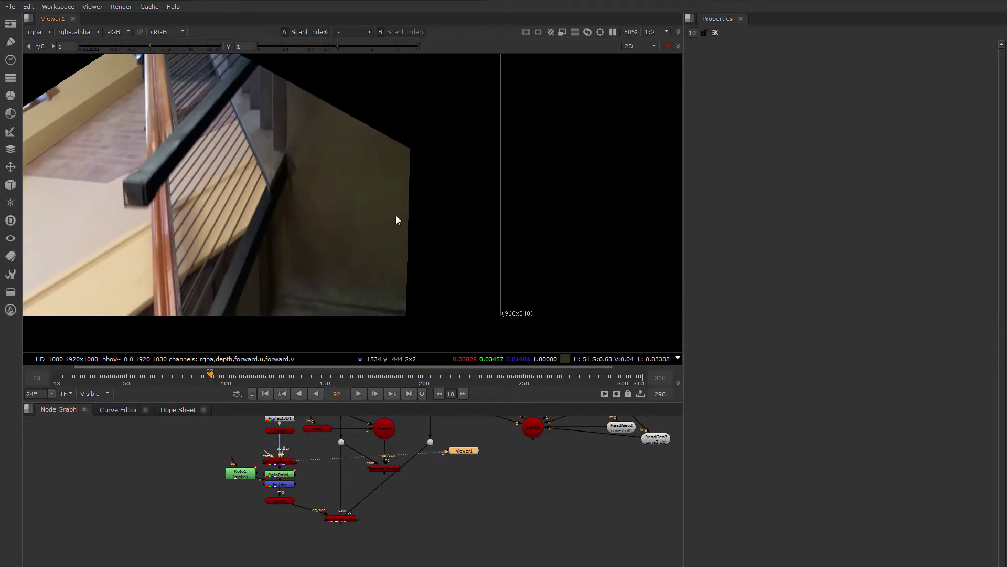
{"action": "scroll", "coordinate": [355, 226], "scroll_direction": "up", "scroll_amount": 3}
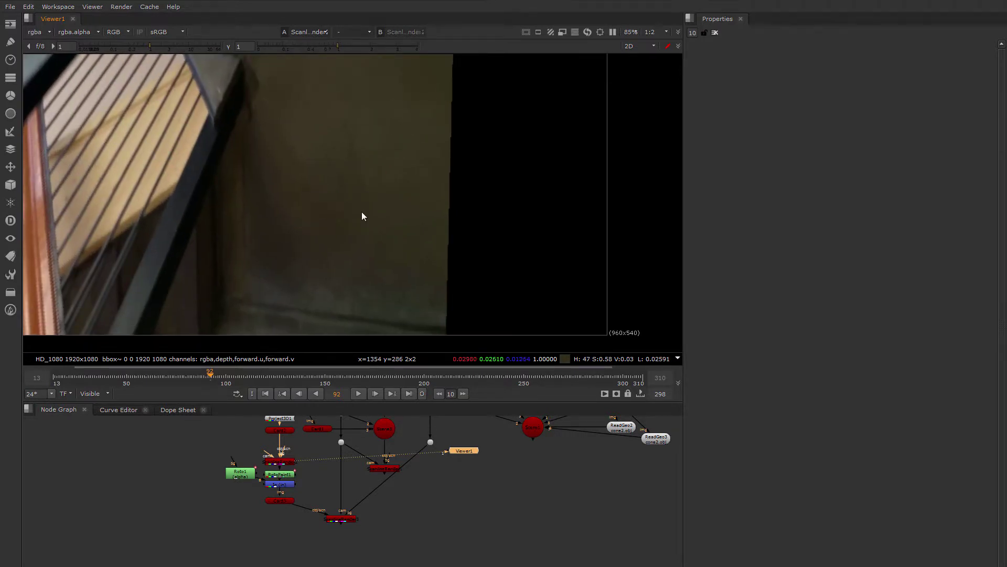
{"action": "scroll", "coordinate": [341, 211], "scroll_direction": "down", "scroll_amount": 3}
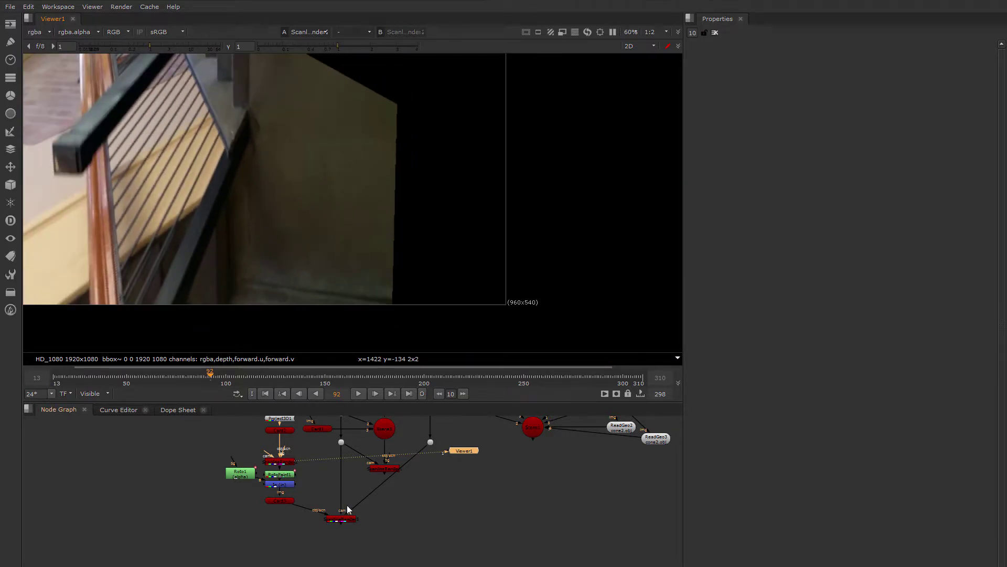
Step: View ScanlineRender3 again and examine the painted floor text over the whole frame 92 plate
{"action": "left_click", "coordinate": [339, 520]}
{"action": "key", "text": "1"}
{"action": "middle_click_drag", "start_coordinate": [311, 182], "coordinate": [255, 250]}
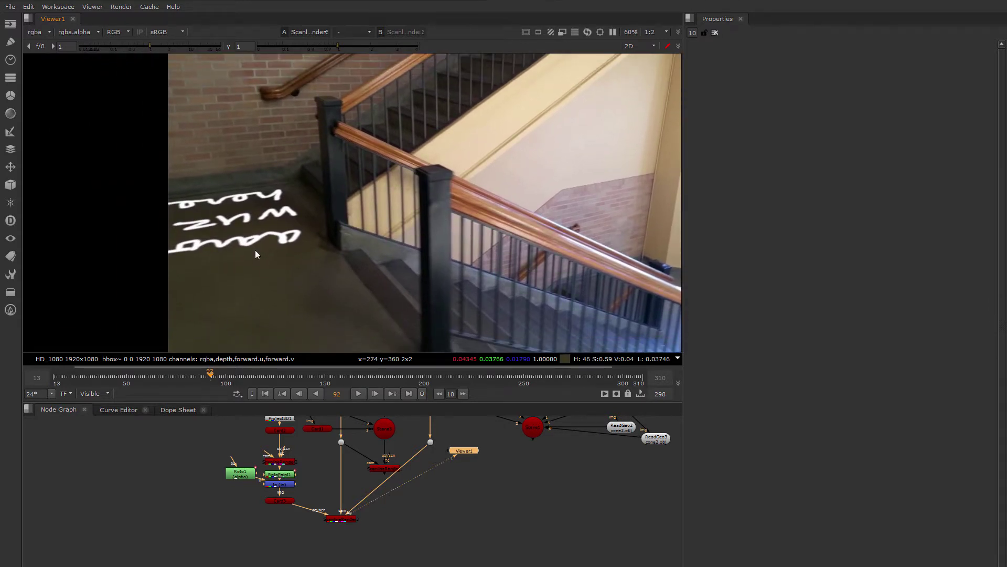
{"action": "scroll", "coordinate": [255, 250], "scroll_direction": "down", "scroll_amount": 3}
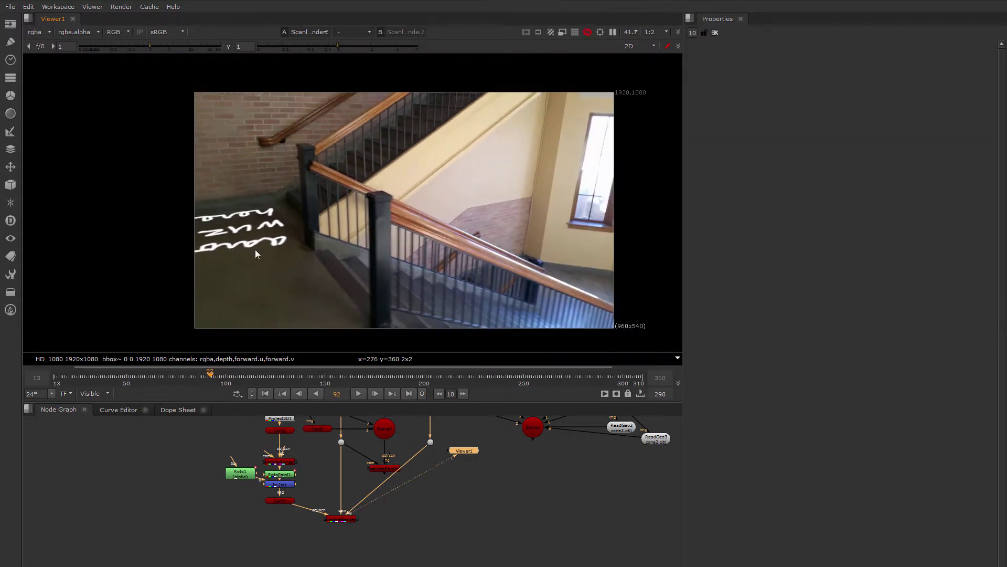
{"action": "middle_click_drag", "start_coordinate": [262, 253], "coordinate": [312, 271]}
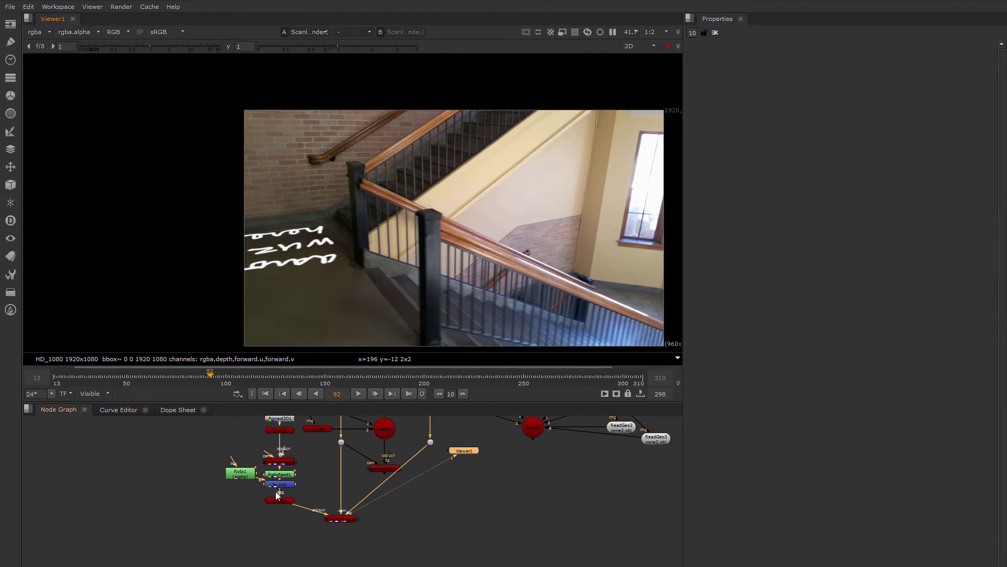
Step: Return the viewer to the unpainted UV render feeding RotoPaint1 and review the full unwrapped frame
{"action": "scroll", "coordinate": [278, 494], "scroll_direction": "up", "scroll_amount": 2}
{"action": "middle_click_drag", "start_coordinate": [329, 457], "coordinate": [307, 469]}
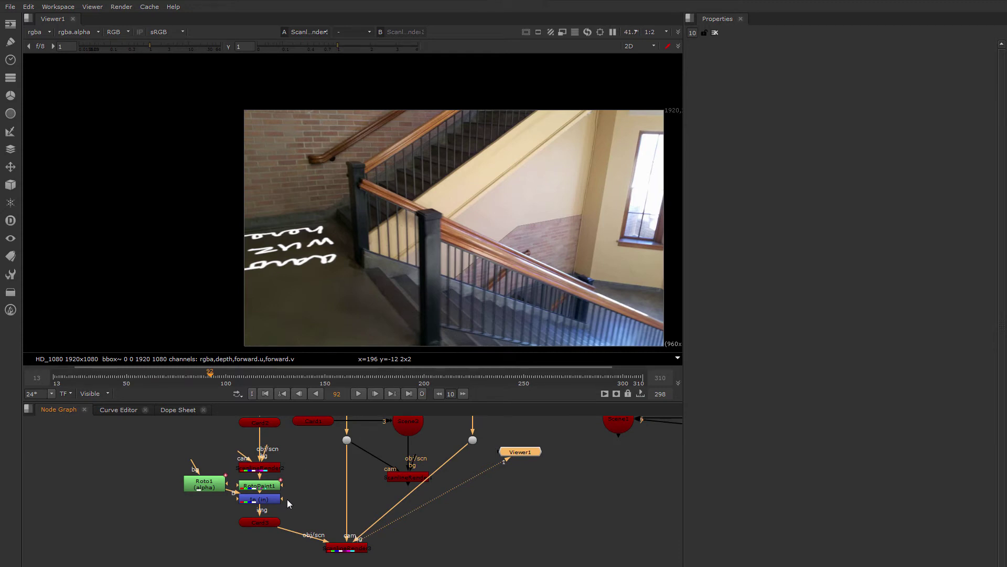
{"action": "middle_click_drag", "start_coordinate": [276, 501], "coordinate": [278, 489]}
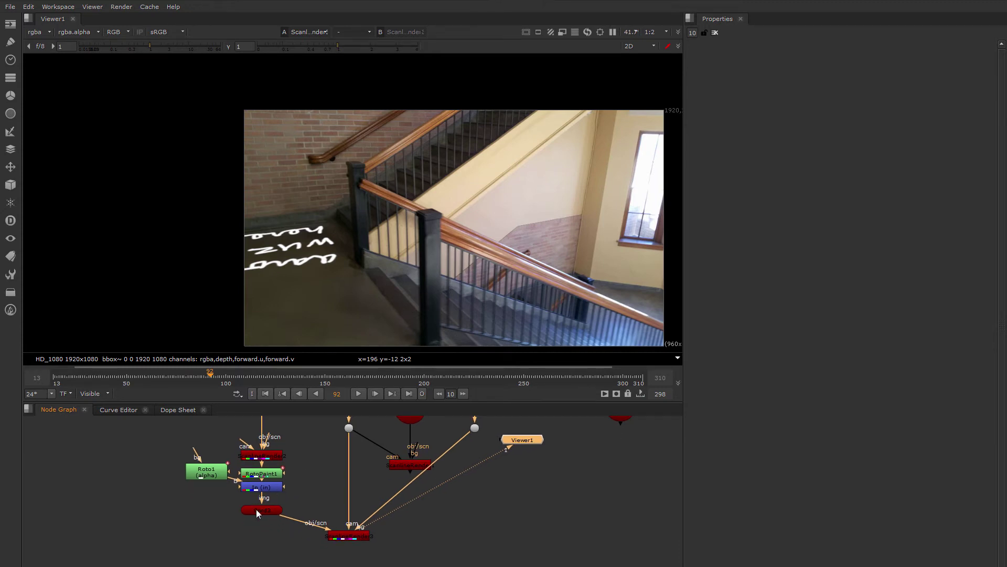
{"action": "left_click", "coordinate": [261, 455]}
{"action": "key", "text": "1"}
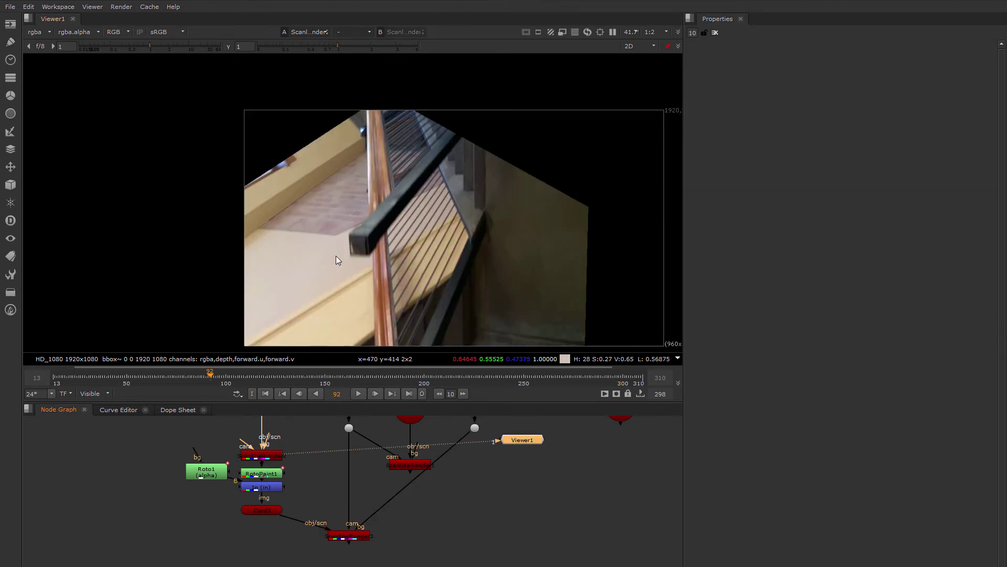
{"action": "middle_click_drag", "start_coordinate": [486, 189], "coordinate": [410, 129]}
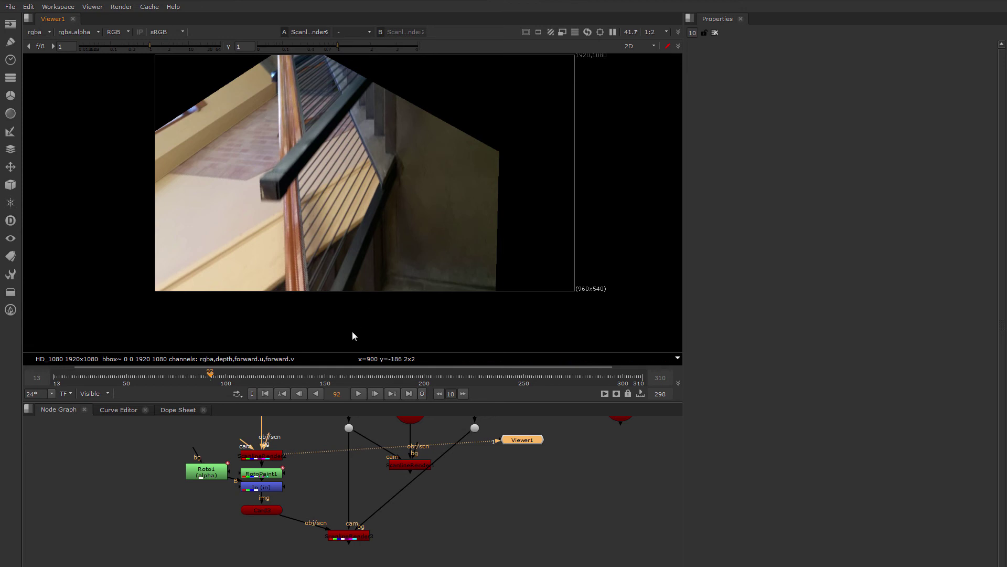
Step: Select the final ScanlineRender node below the duplicated floor-patch card
{"action": "left_click", "coordinate": [350, 537]}
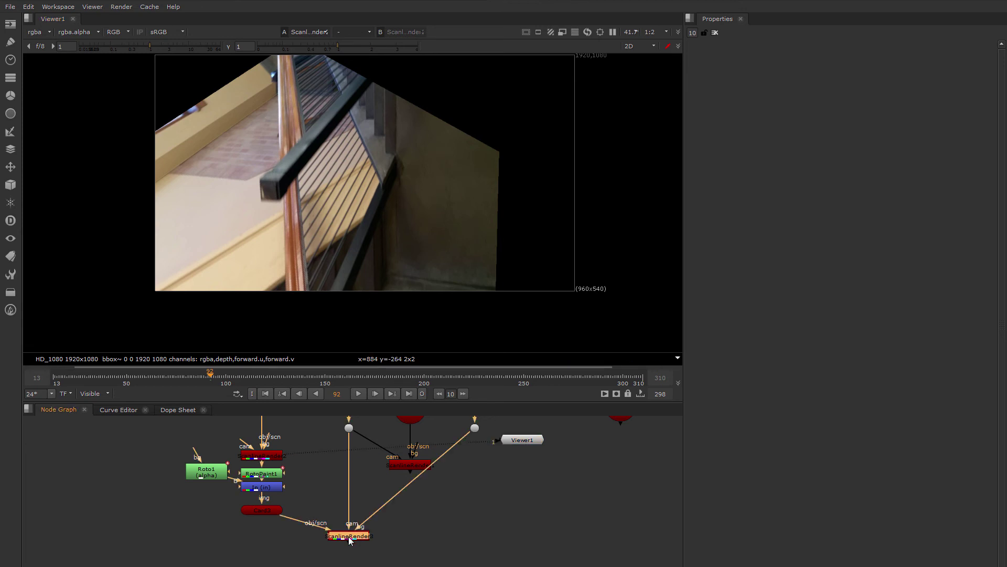
{"action": "scroll", "coordinate": [339, 519], "scroll_direction": "down", "scroll_amount": 2}
{"action": "middle_click_drag", "start_coordinate": [323, 510], "coordinate": [355, 509]}
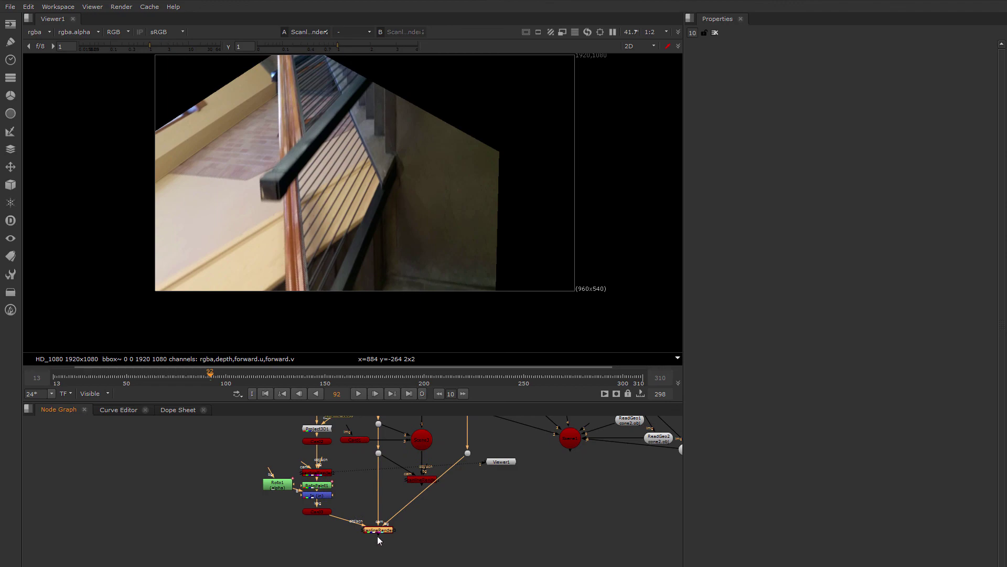